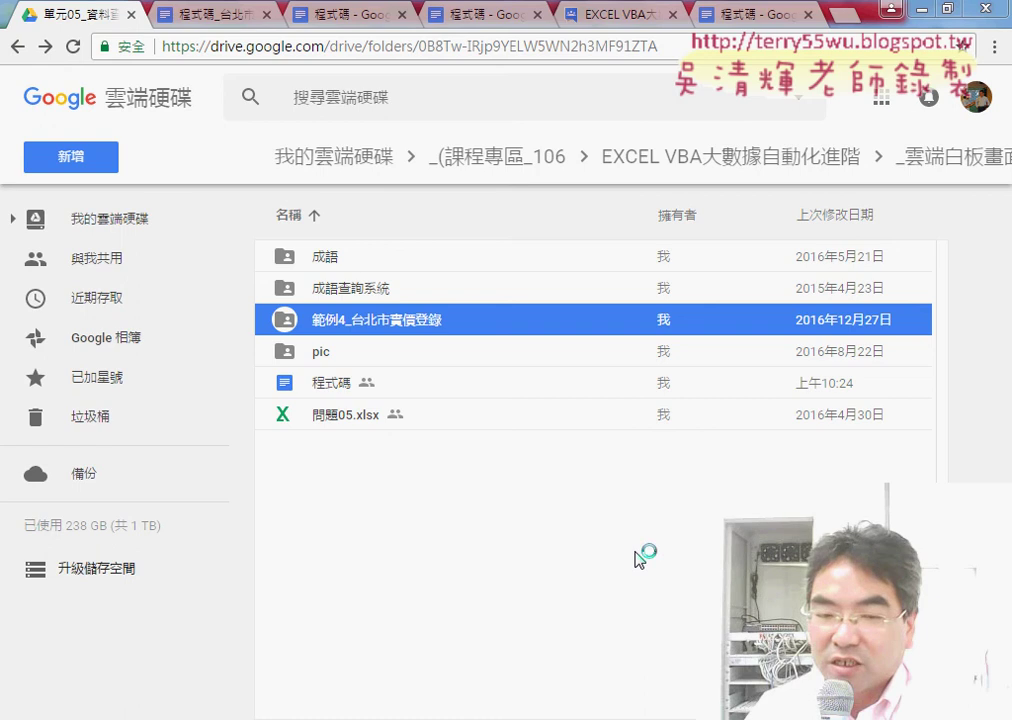
Browse into the 範例4_台北市實價登錄 folder in Google Drive and select the 成語查詢系統 folder
left_click(341, 422)
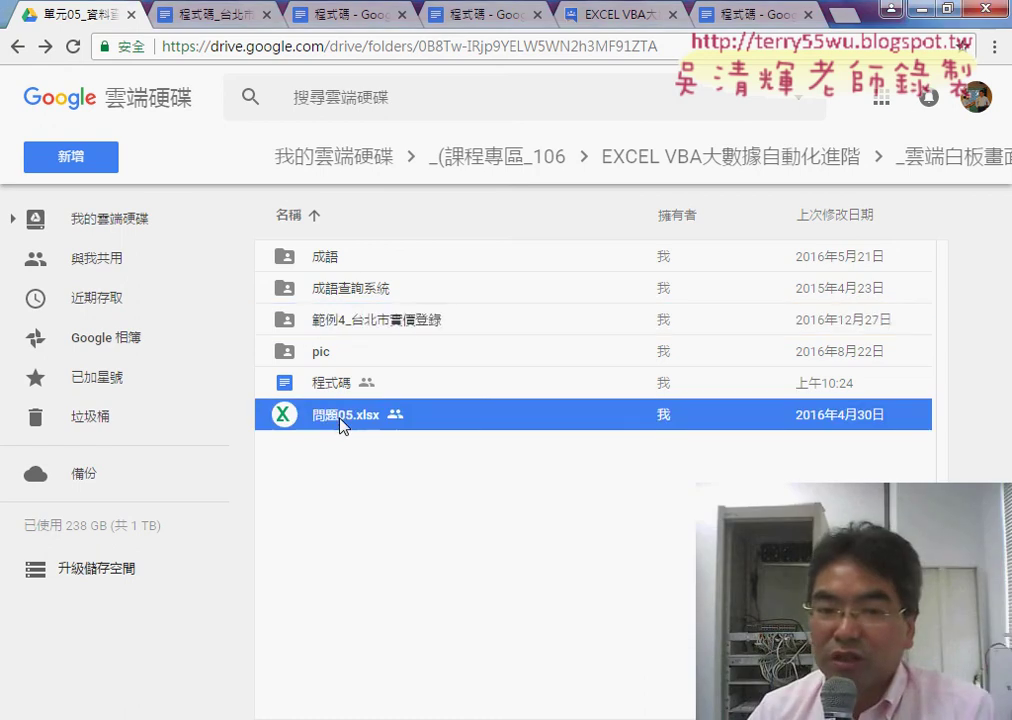
left_click(407, 327)
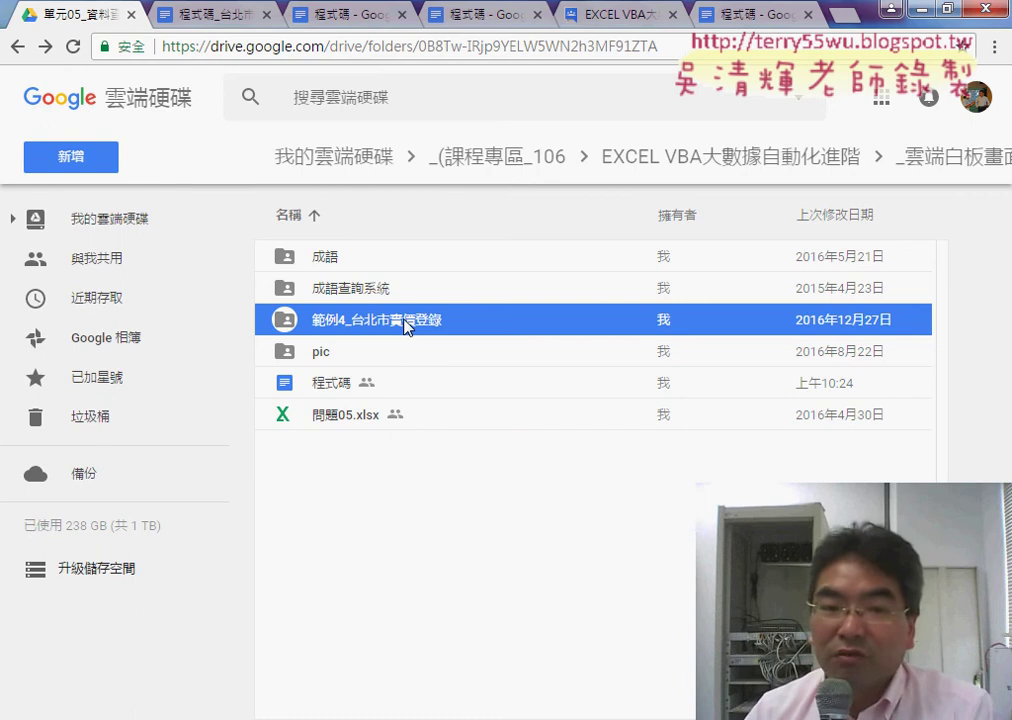
double_click(391, 325)
left_click(368, 298)
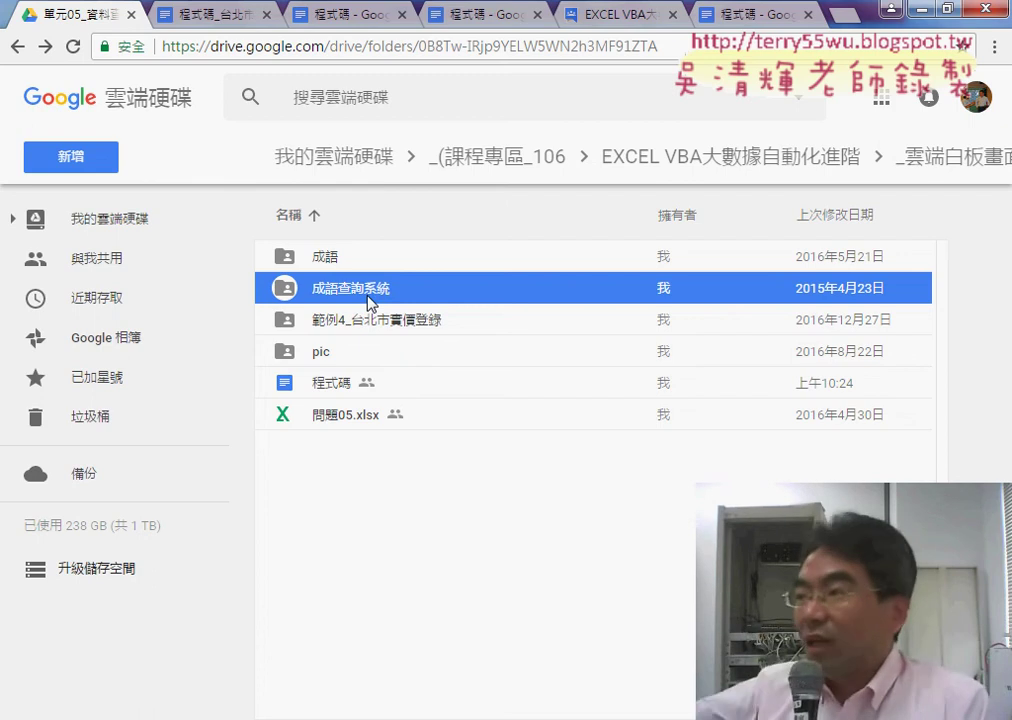
Open the 成語查詢系統 folder and bring up Drive's new-item menu
double_click(369, 302)
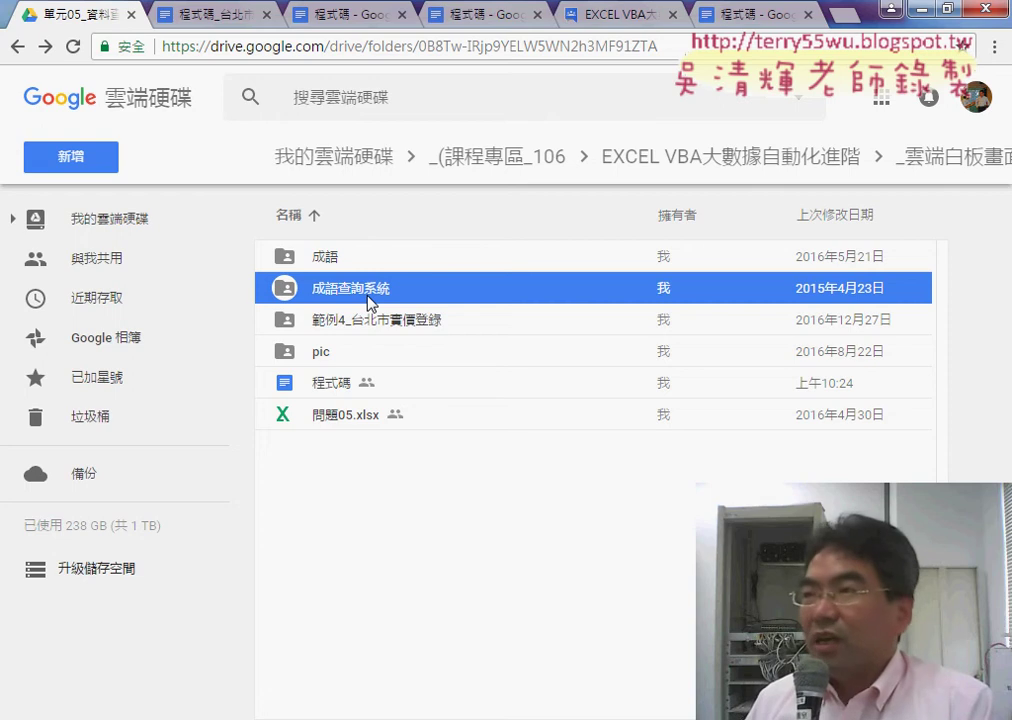
double_click(369, 300)
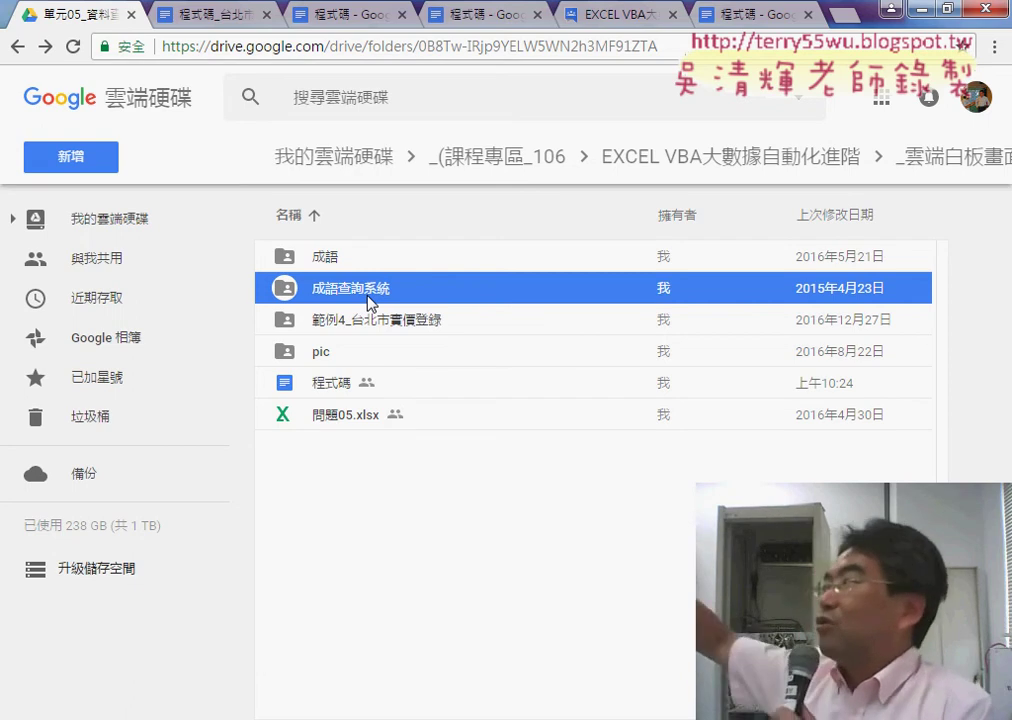
double_click(370, 303)
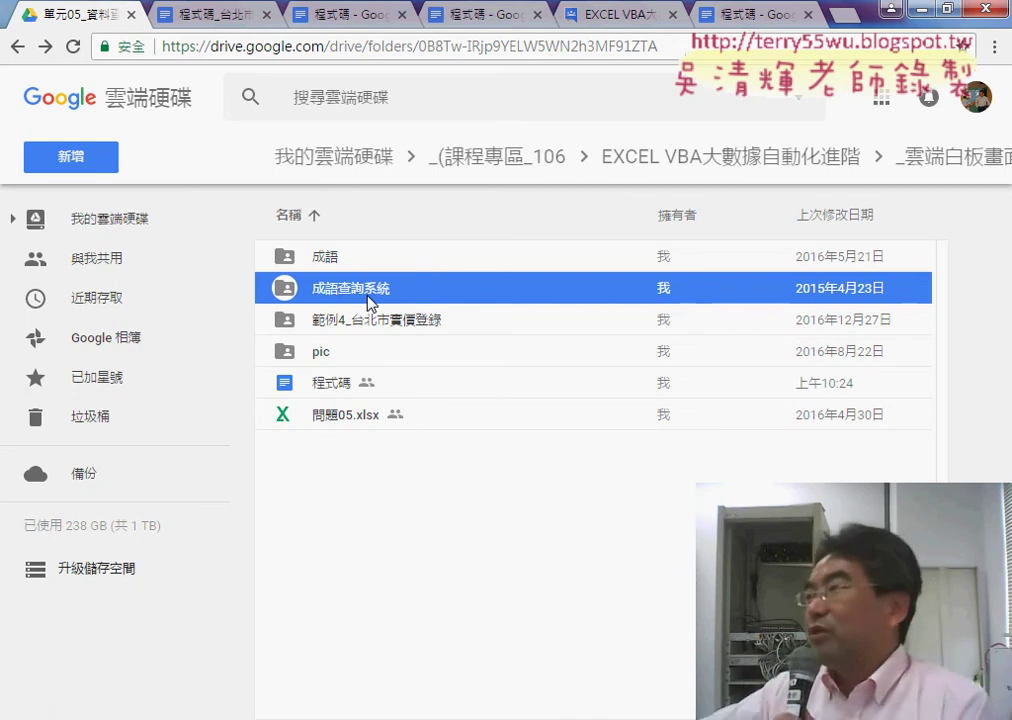
double_click(370, 302)
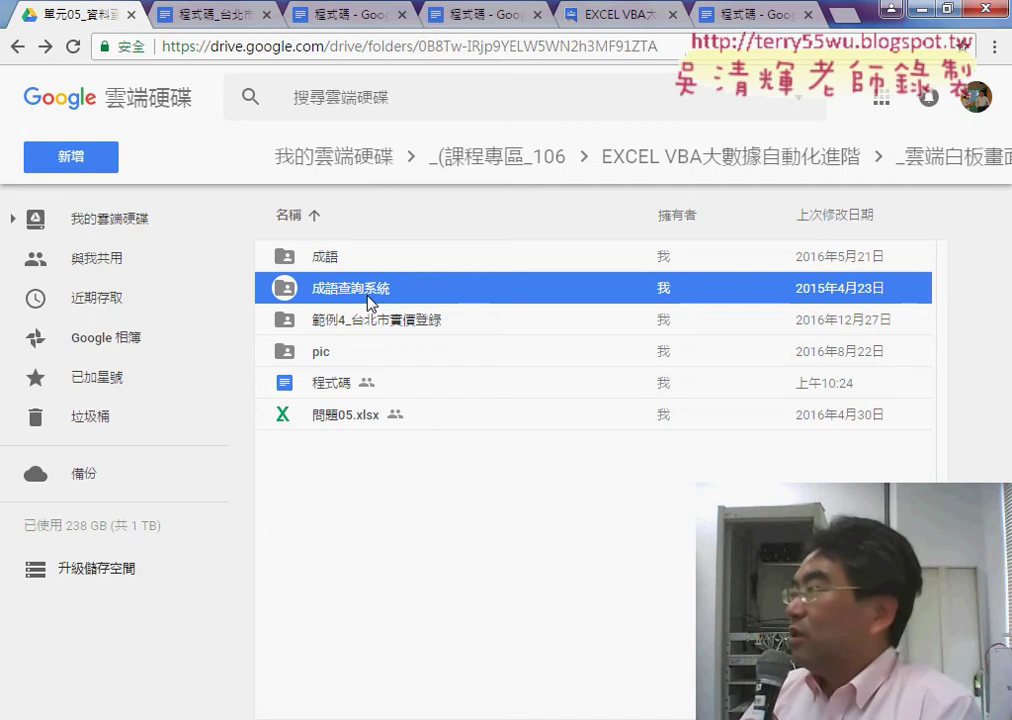
double_click(370, 300)
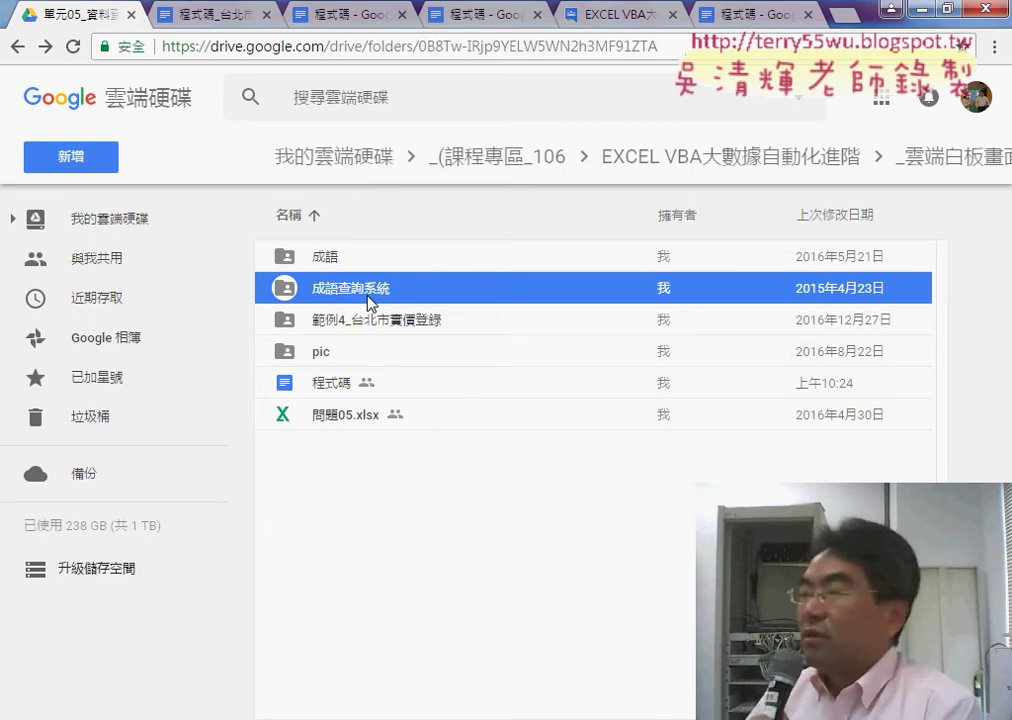
left_click(100, 163)
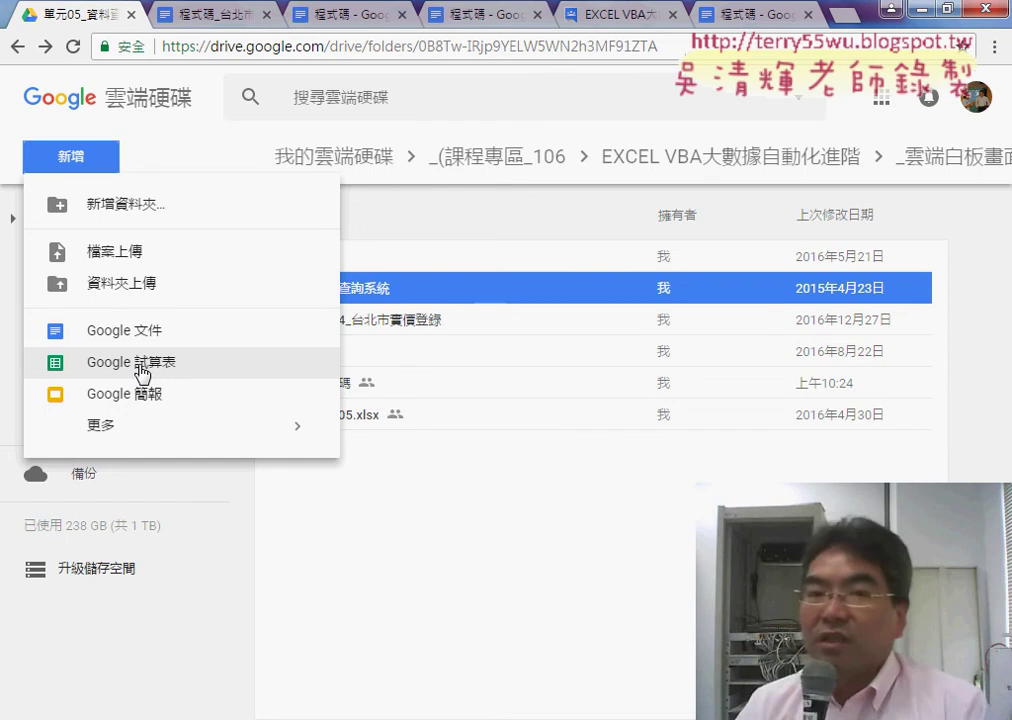
Back in the VBA editor, add a '防呆1 comment line below the InputBox line of 篩選業務
left_click(294, 707)
mouse_move(437, 716)
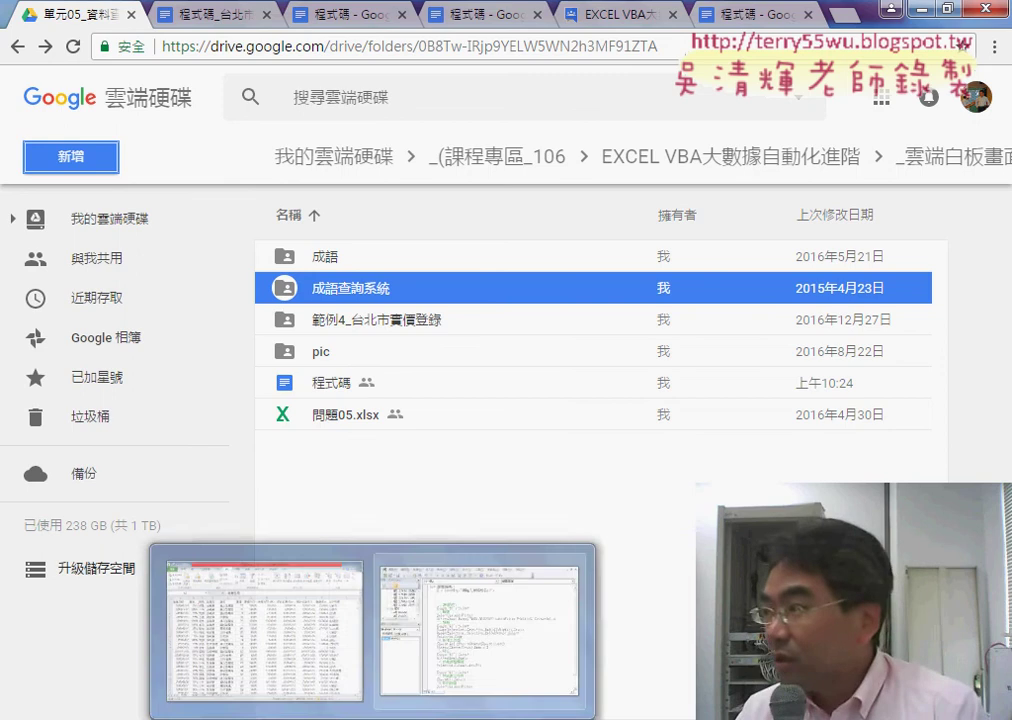
left_click(463, 644)
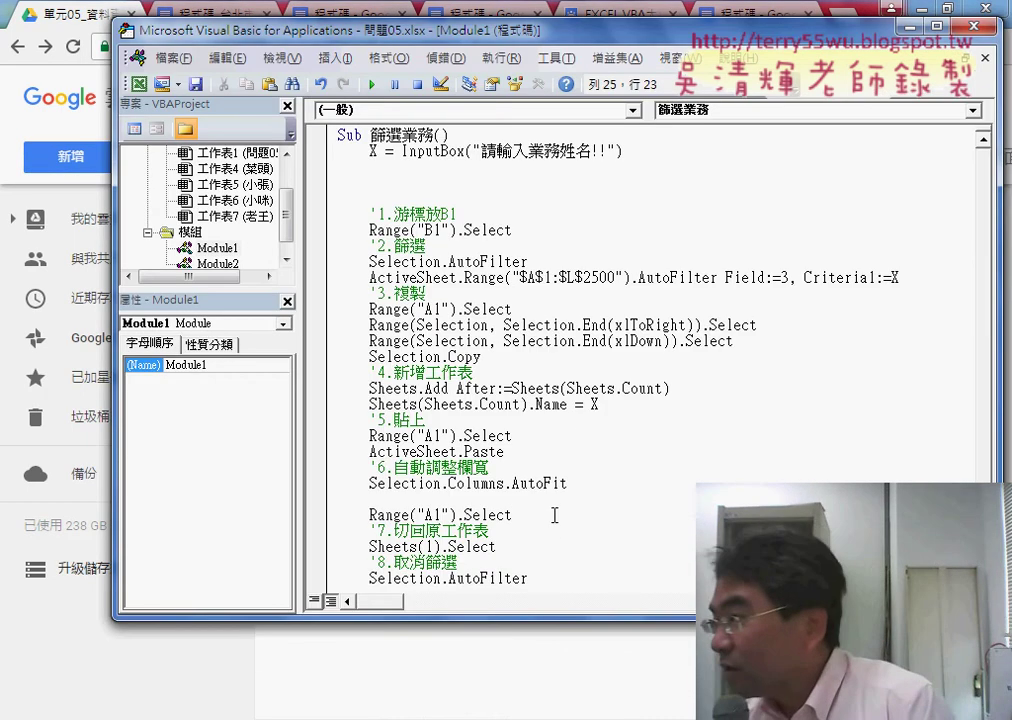
left_click(415, 181)
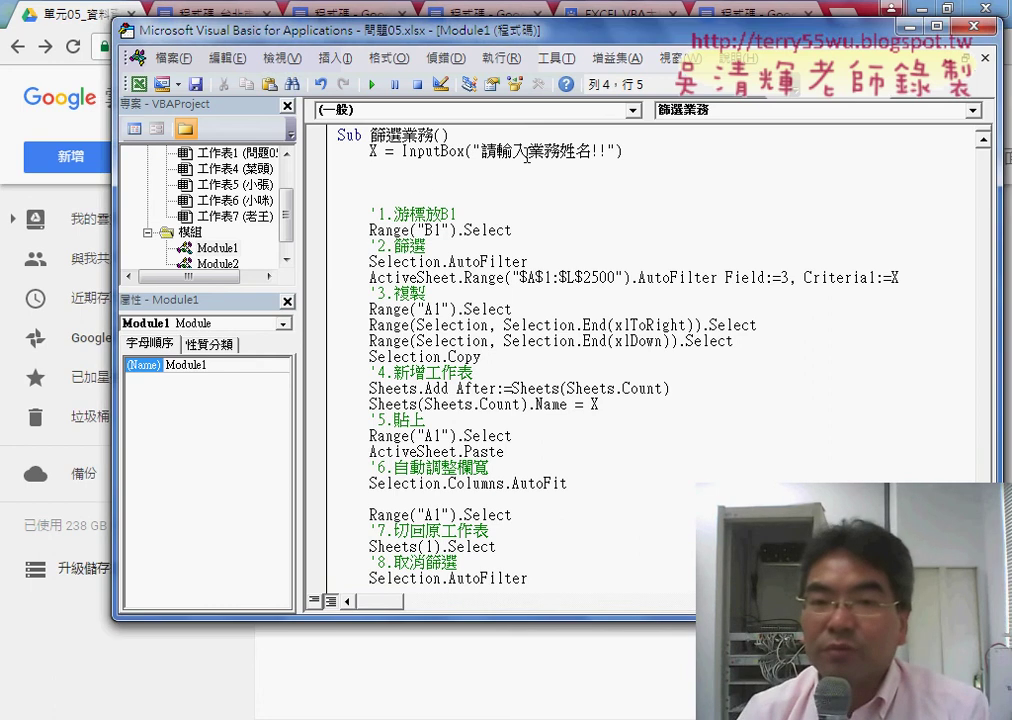
key("F5")
type("'")
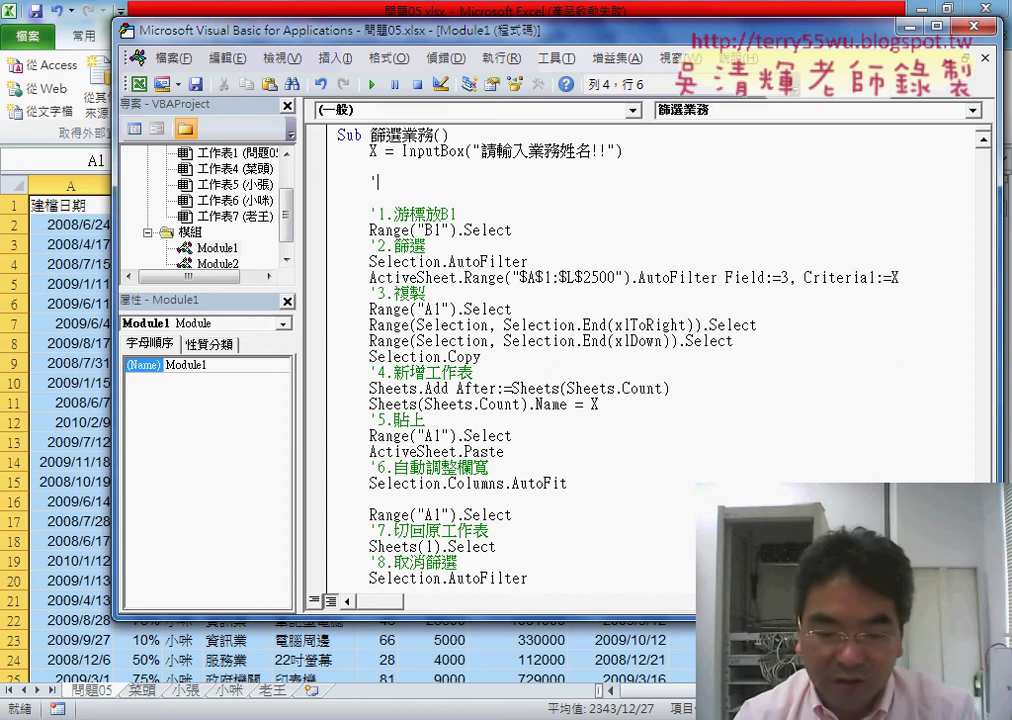
type("隨")
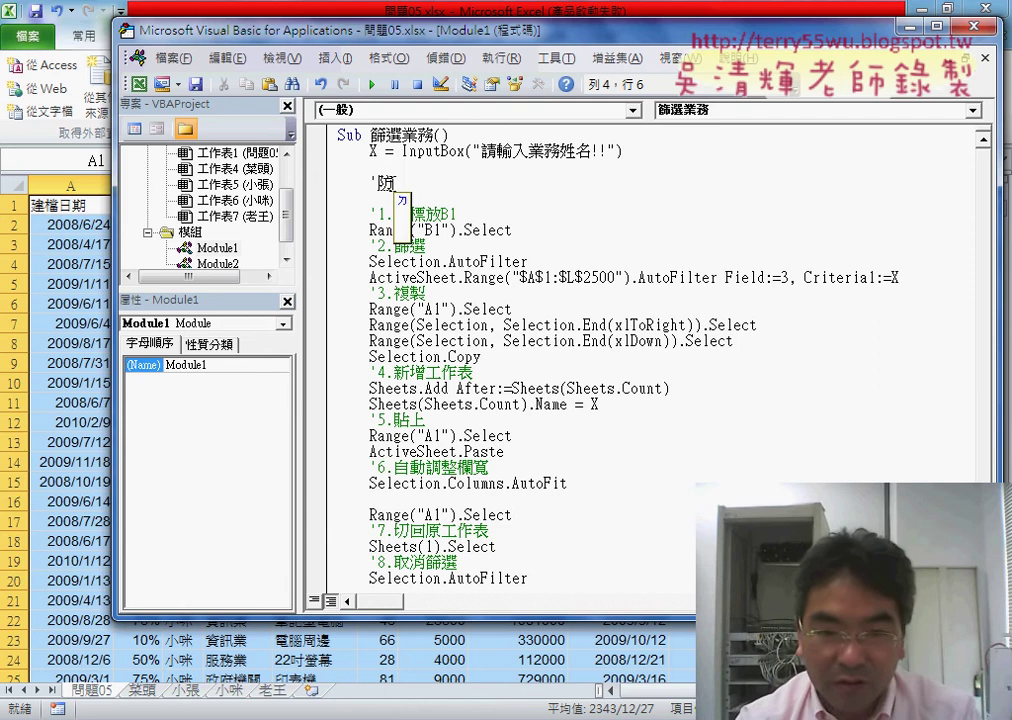
type("機1")
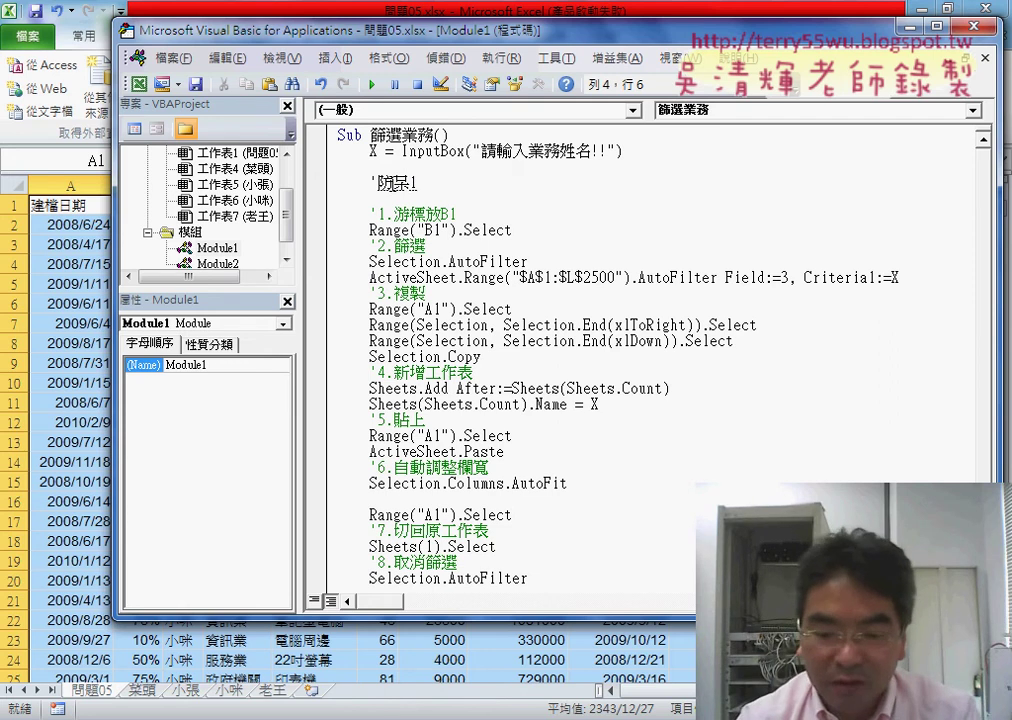
key("Return")
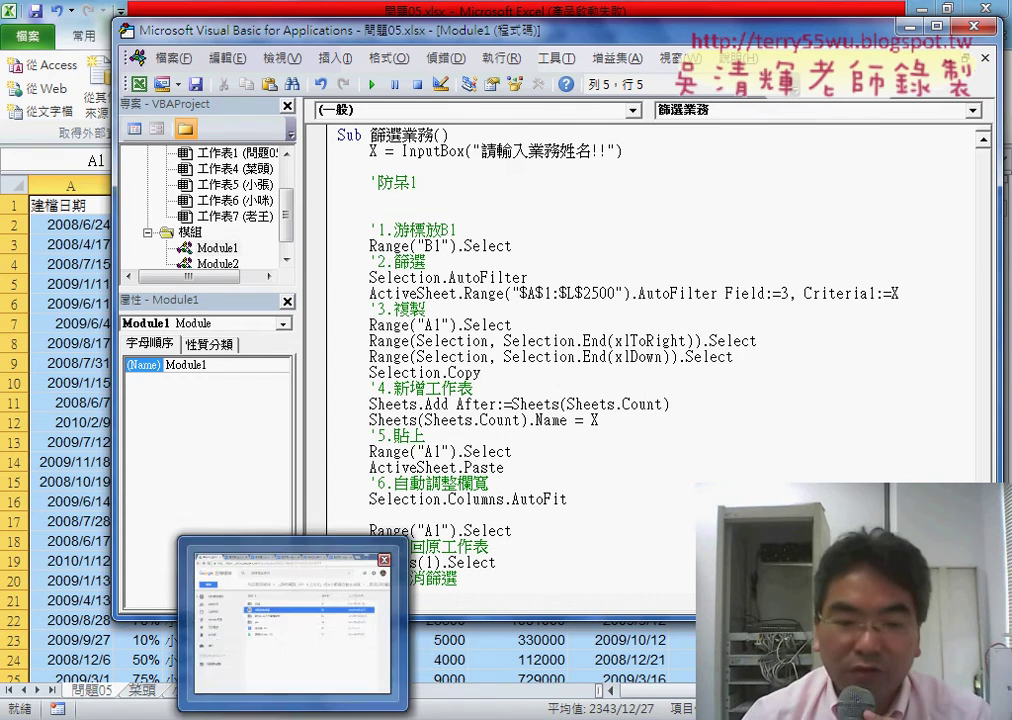
In the browser, open the 程式碼 notes and scroll down to 避免程式錯誤的三種防呆判斷
left_click(291, 620)
left_click(229, 22)
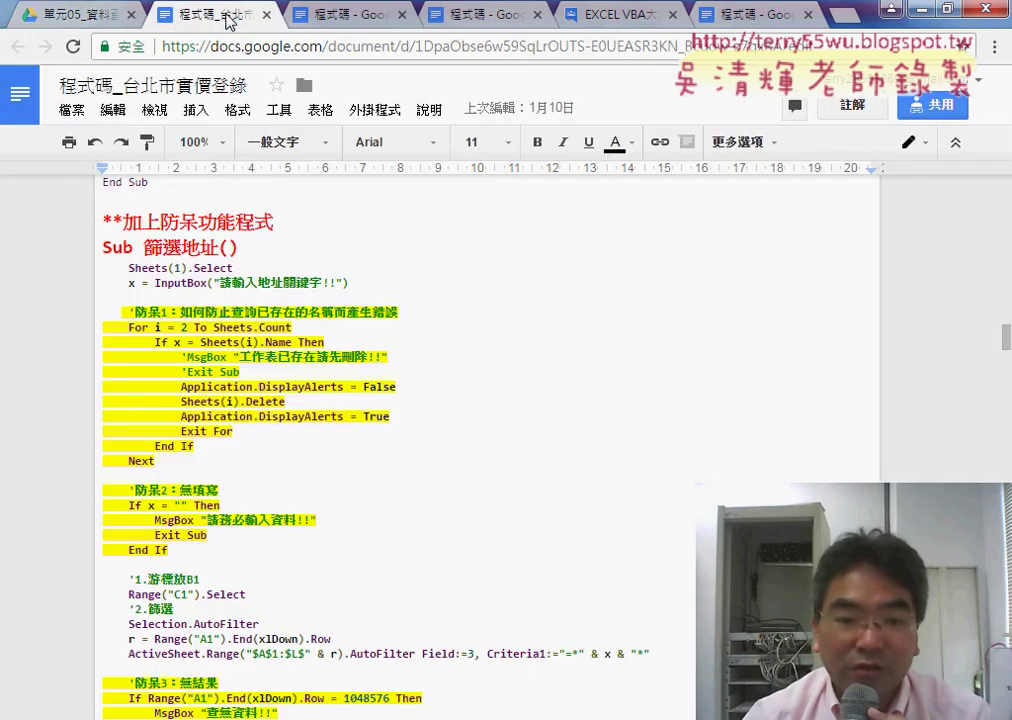
left_click(325, 16)
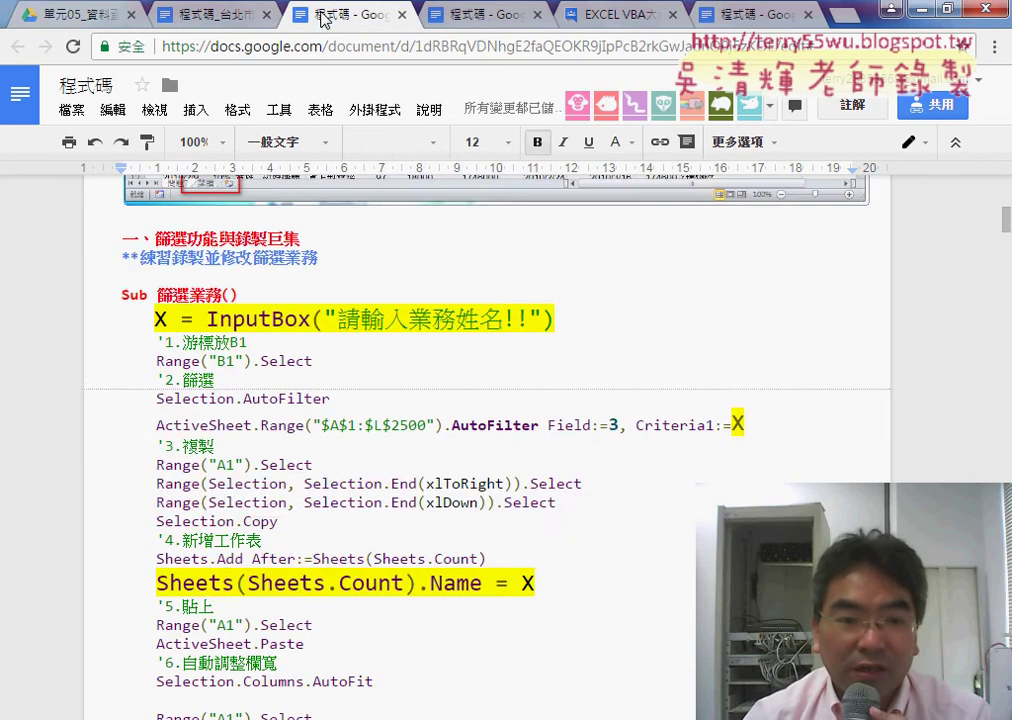
scroll(340, 402, "down", 5)
scroll(340, 402, "down", 5)
scroll(340, 402, "down", 5)
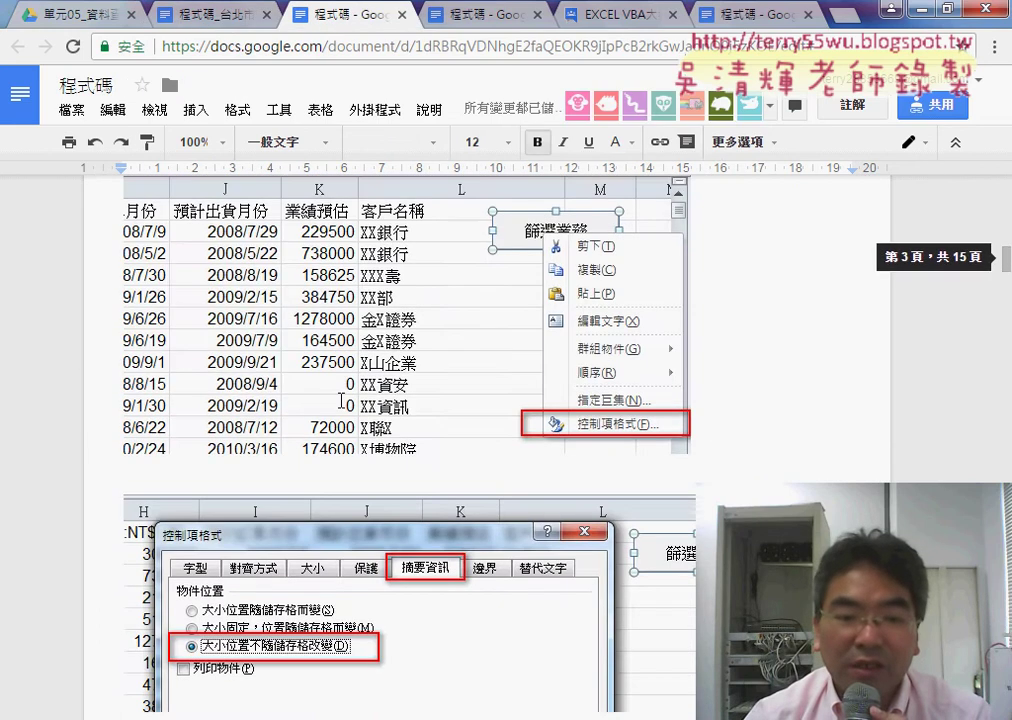
scroll(338, 400, "down", 5)
scroll(338, 400, "down", 3)
scroll(338, 400, "down", 4)
scroll(340, 400, "down", 2)
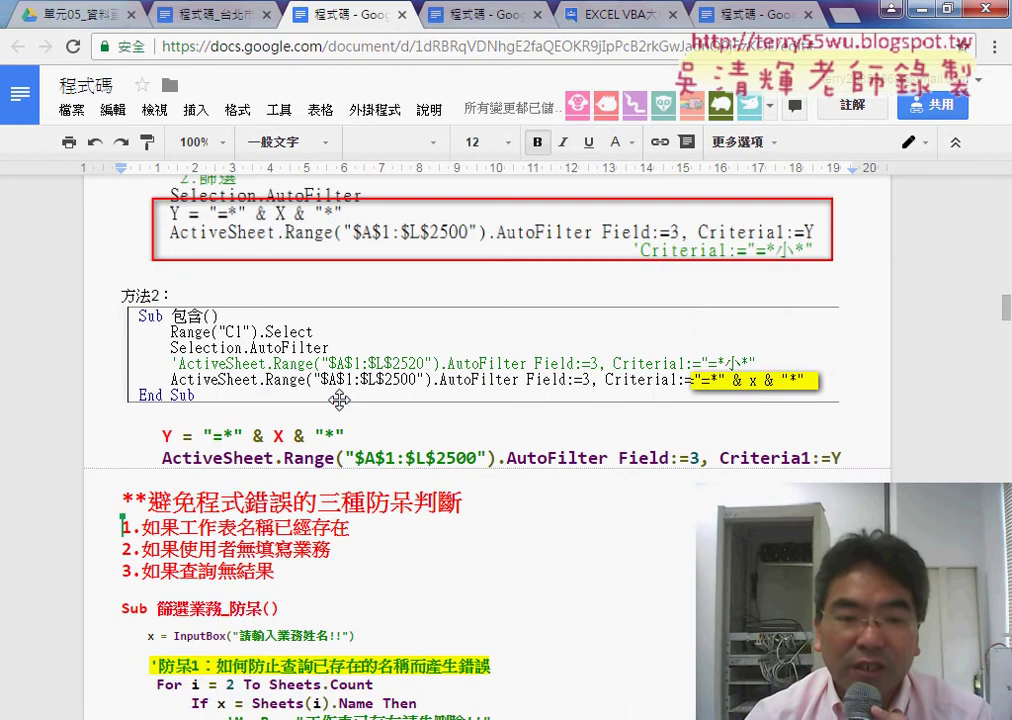
scroll(341, 400, "down", 2)
Select the first guard check about existing sheet names, then minimize Chrome back to the VBA code
left_click_drag(350, 335, 124, 328)
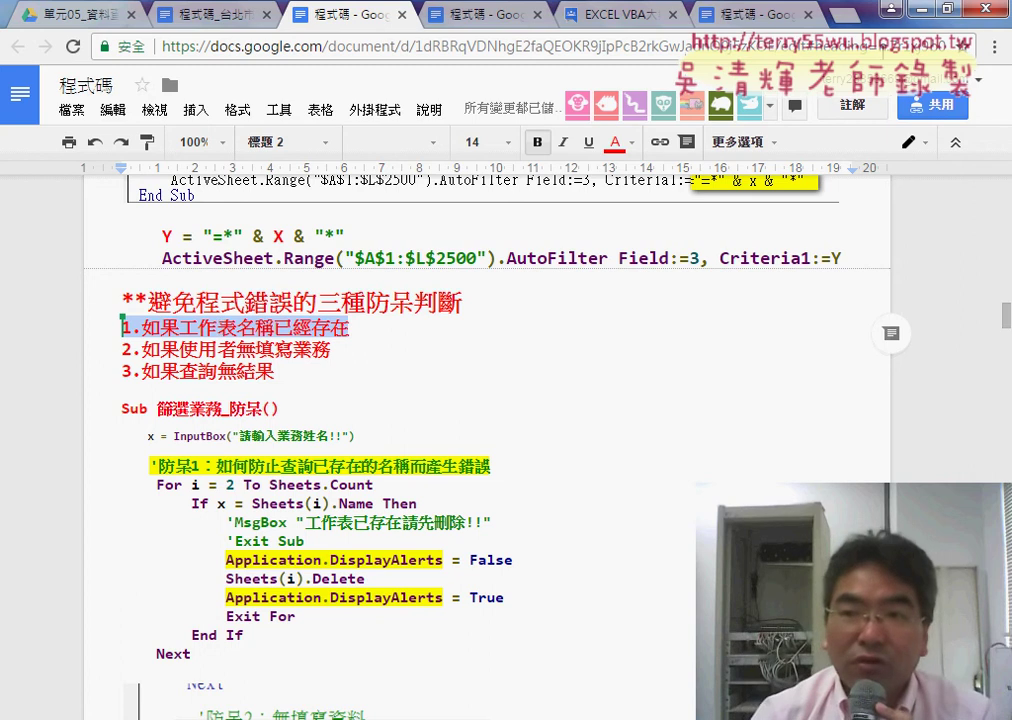
left_click(922, 12)
left_click(432, 183)
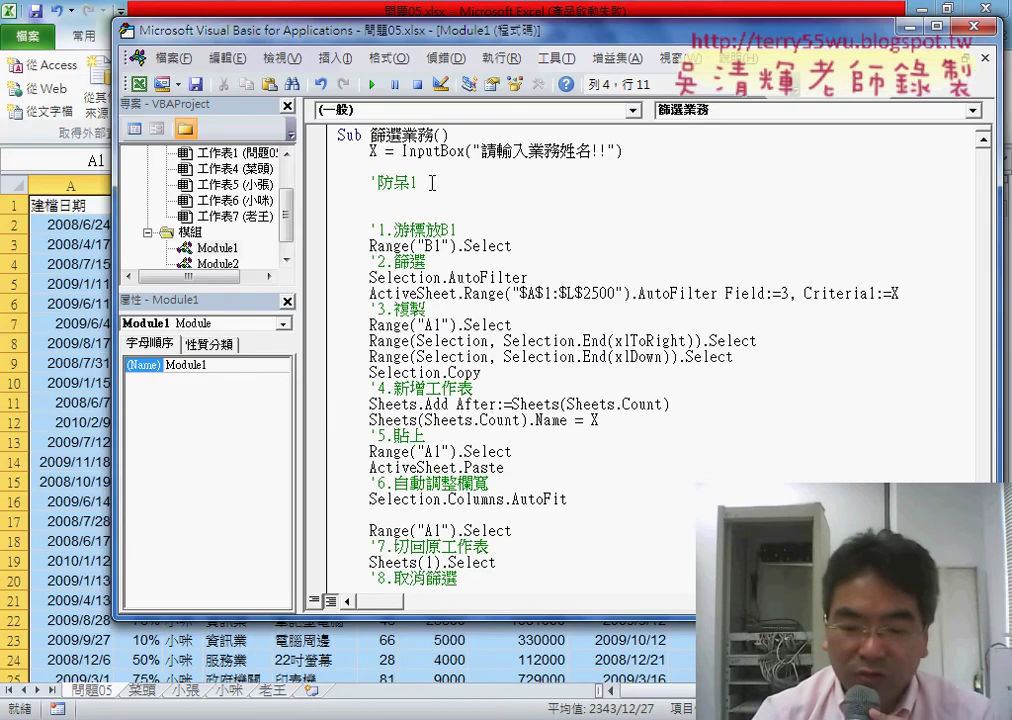
Extend the comment to '防呆1:1.如果工作表名稱已經存在 and move to the blank line below
type(":1.如果工作表名稱已經存在")
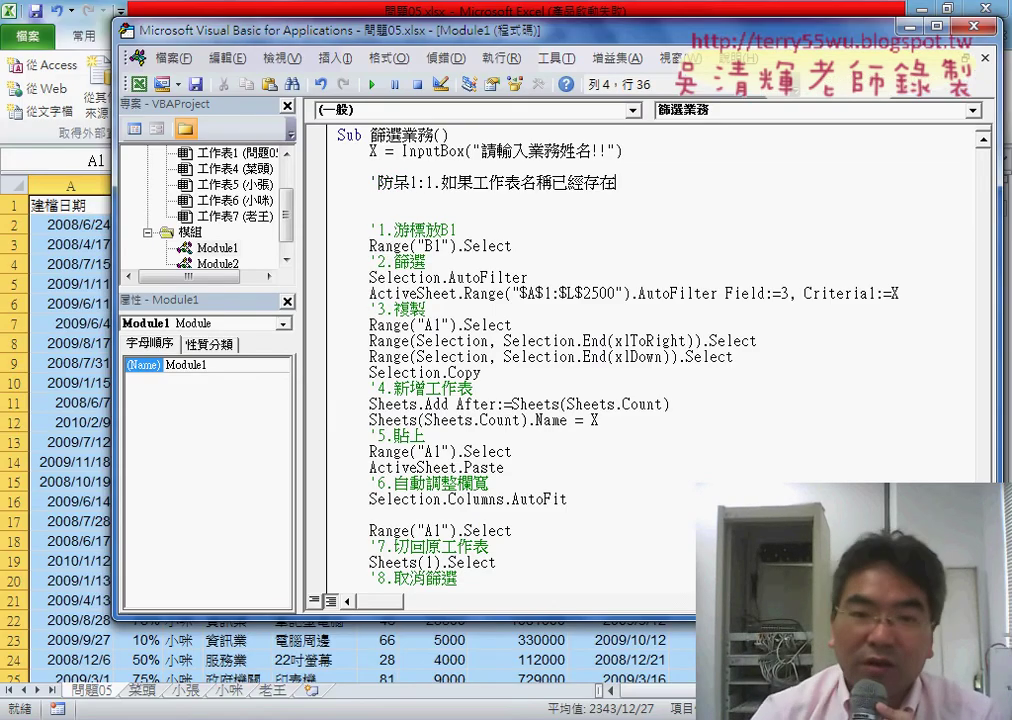
left_click(447, 199)
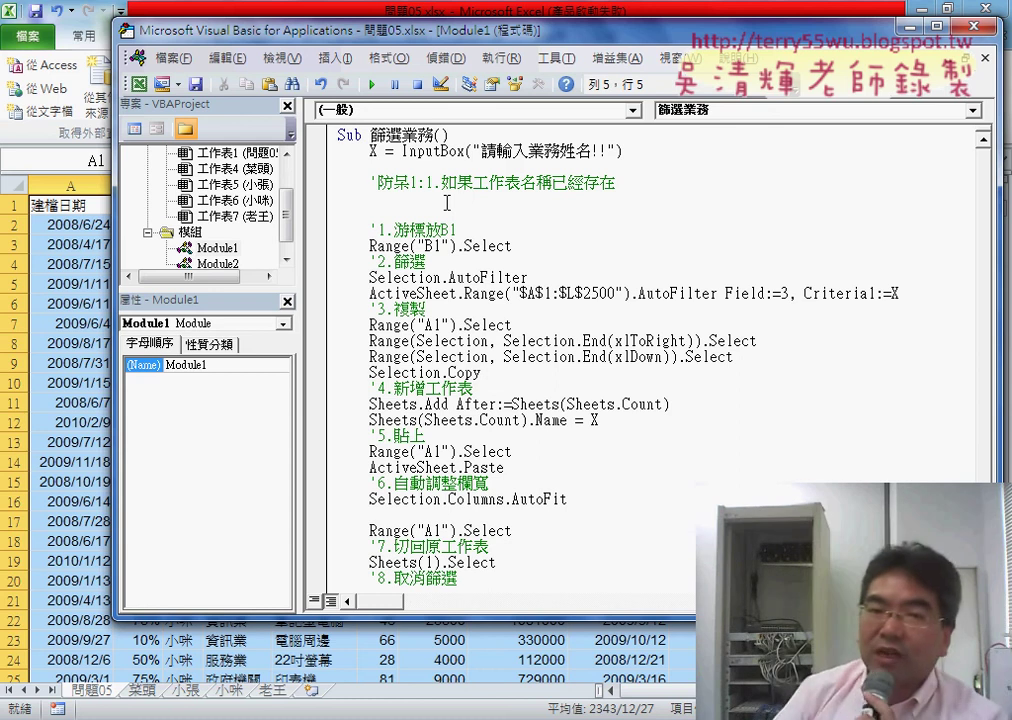
left_click(447, 203)
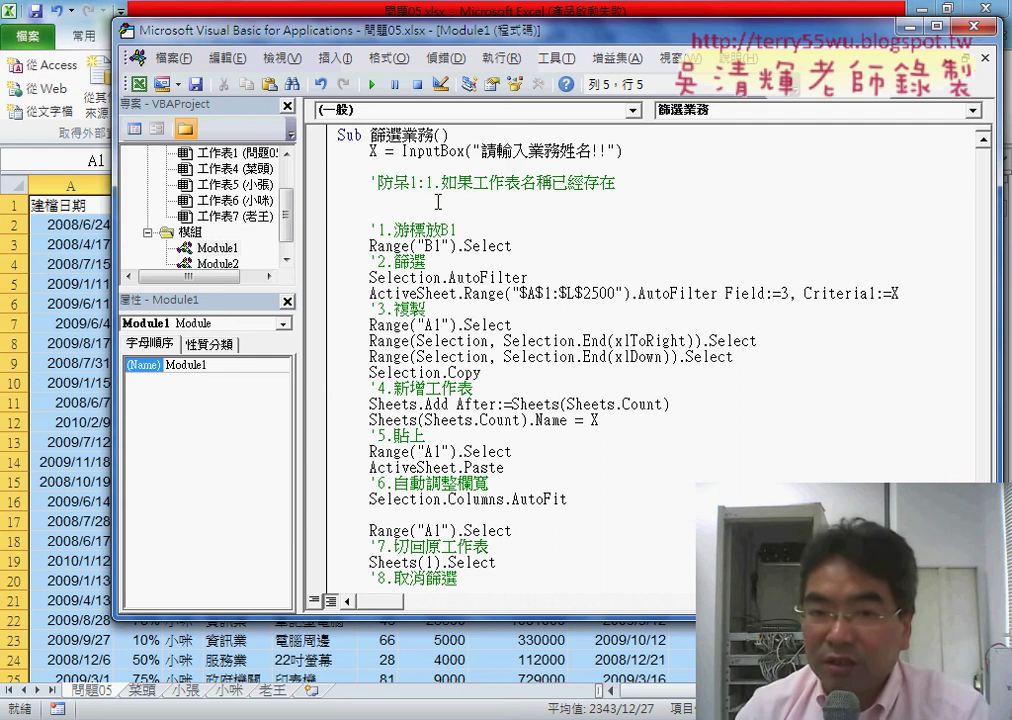
double_click(372, 151)
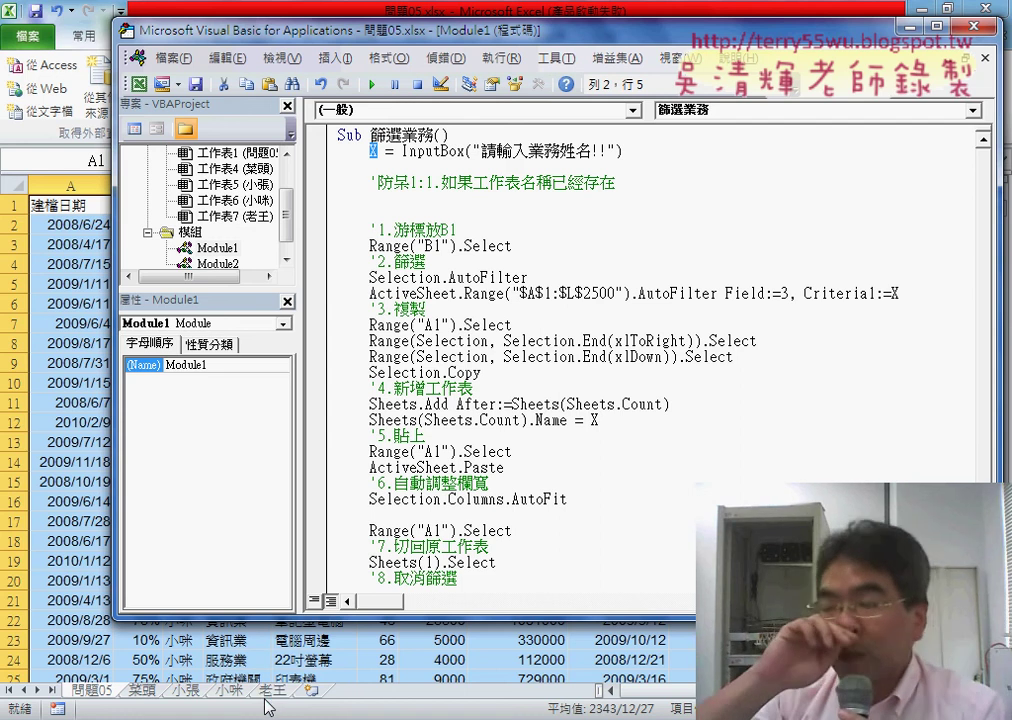
left_click(447, 200)
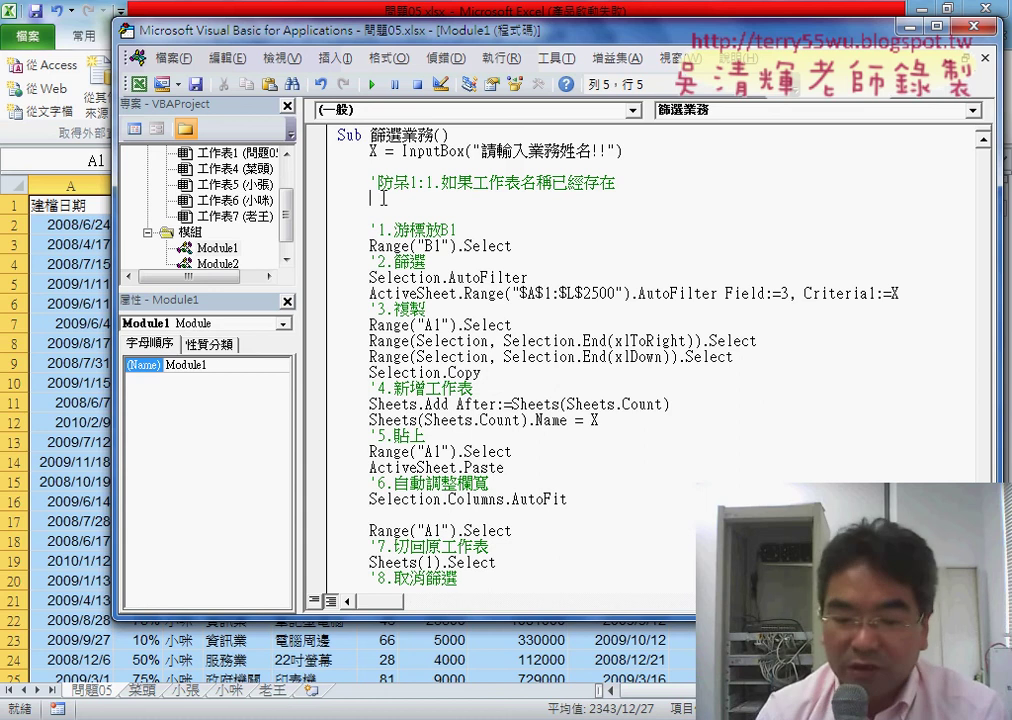
Write a For i = 2 To Sheets.Count … Next loop under the guard comment
type("for ")
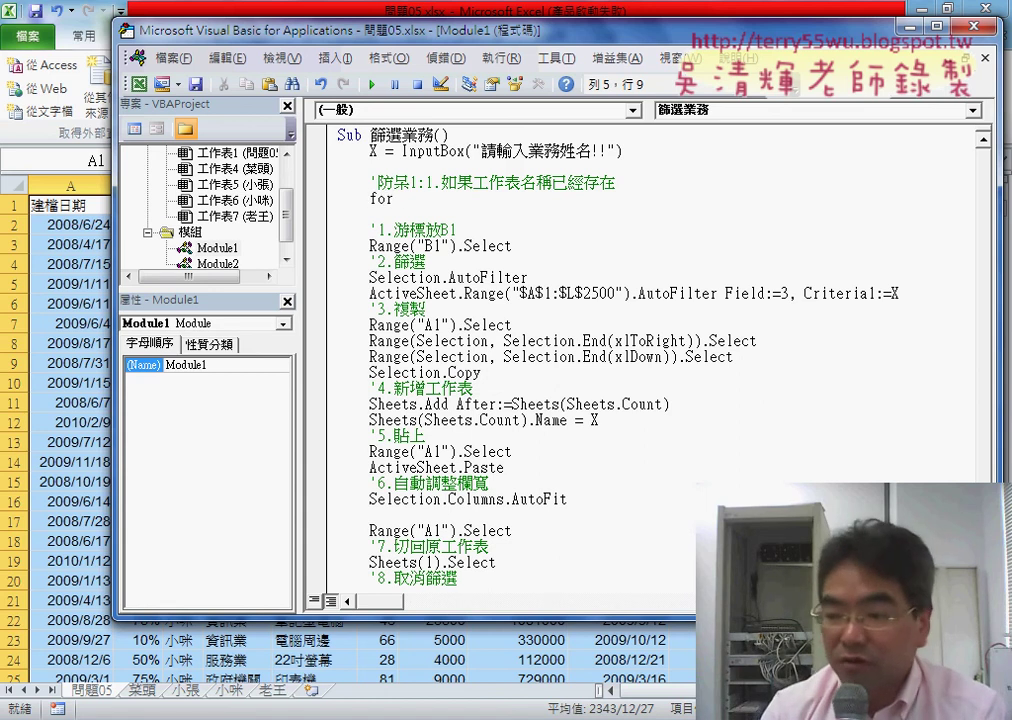
type("i")
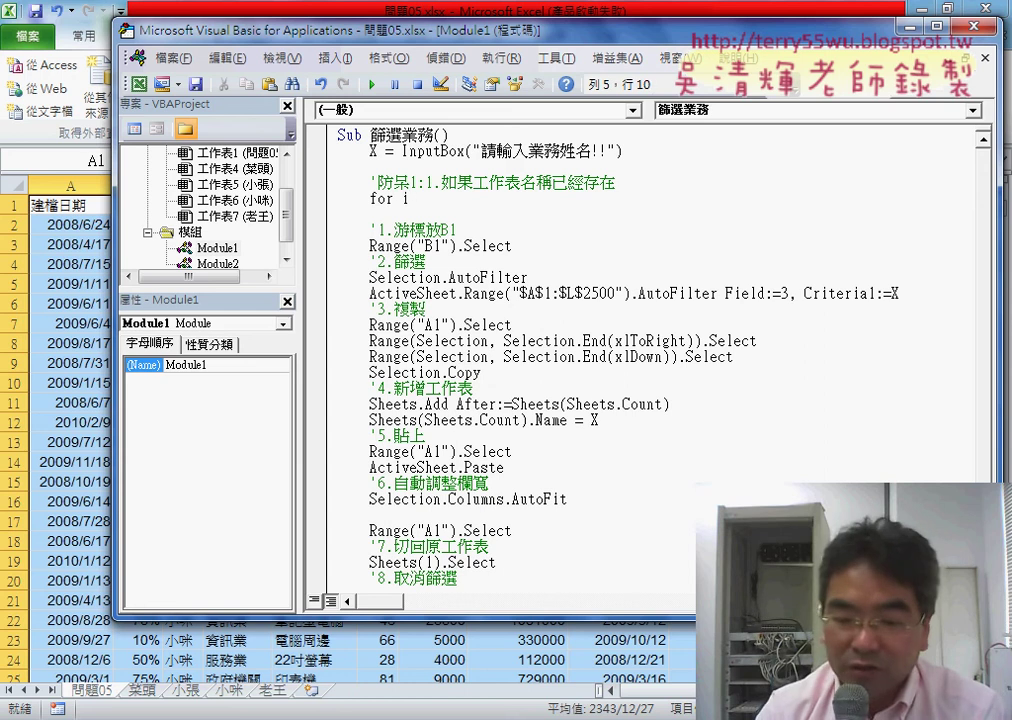
type("=2")
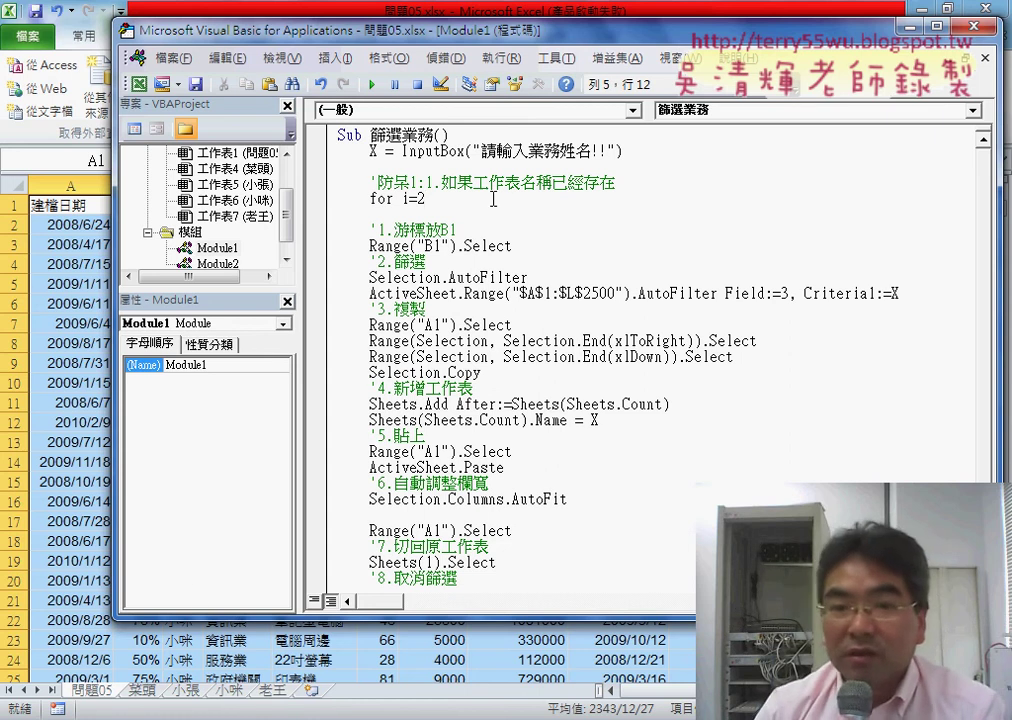
type(" to ")
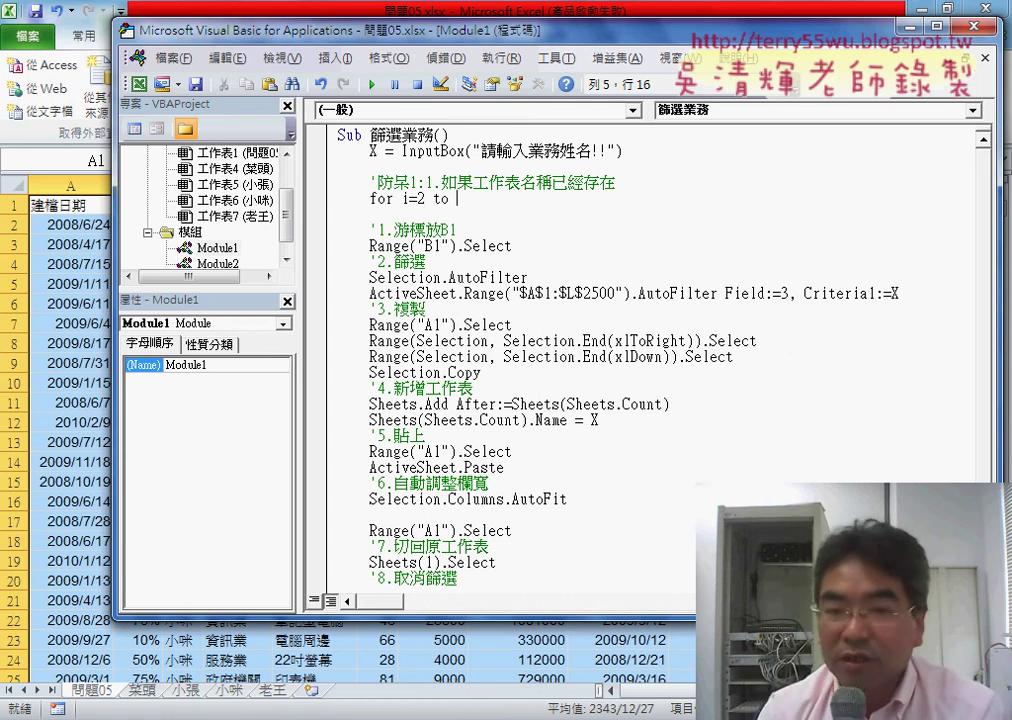
type("sh")
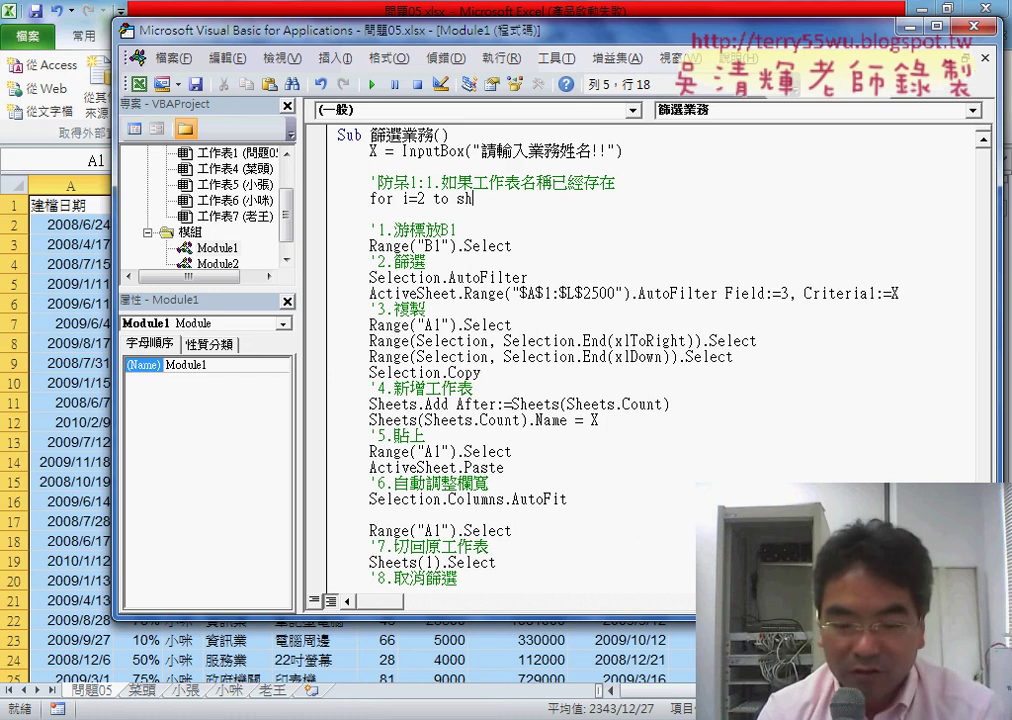
type("eets.")
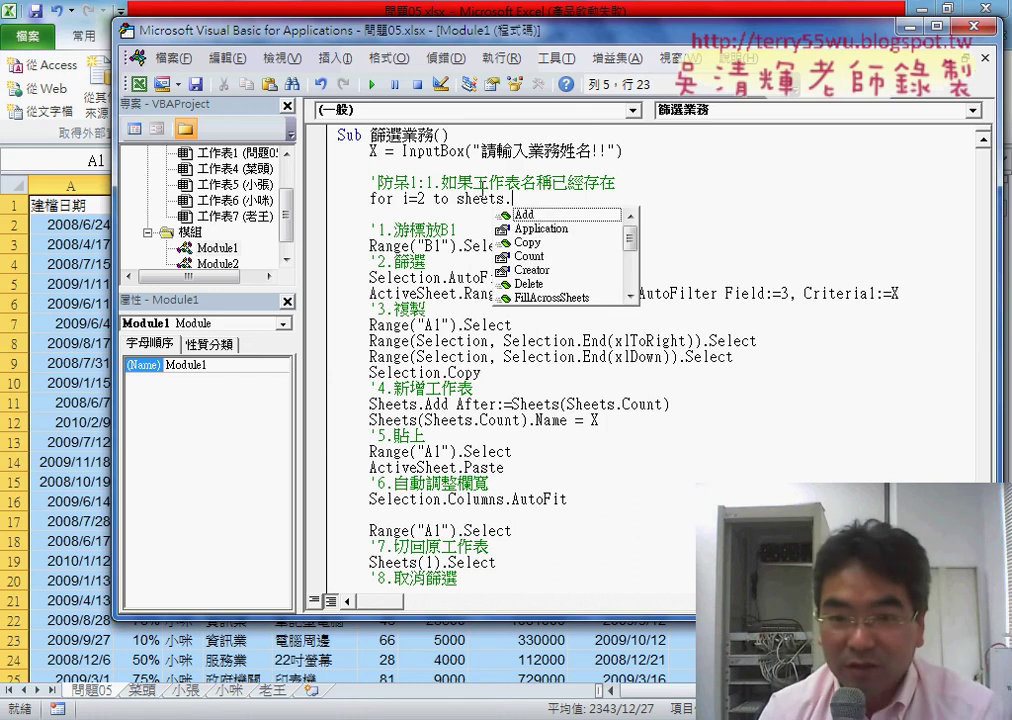
key("Down")
key("Down")
key("Down")
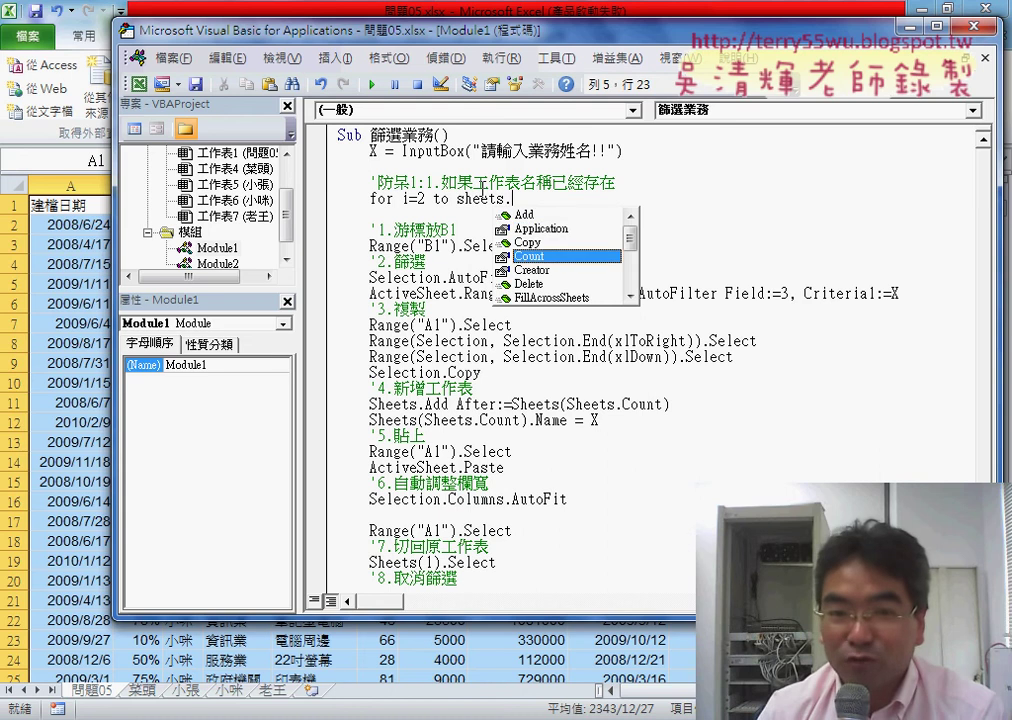
key("Tab")
key("Return")
key("Return")
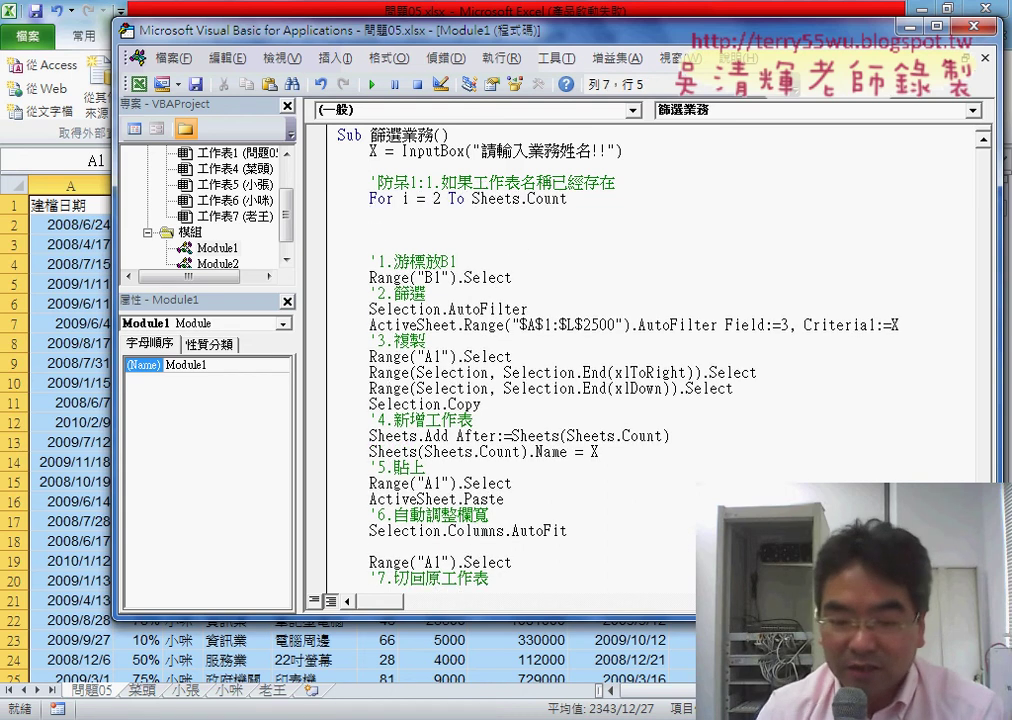
type("Next")
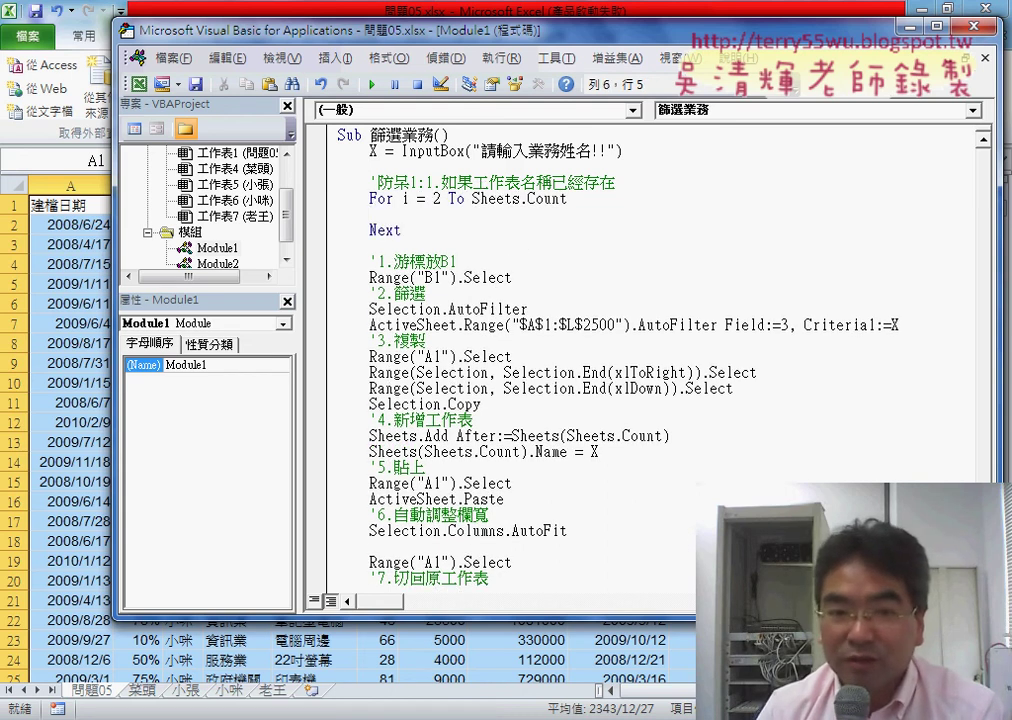
key("Delete")
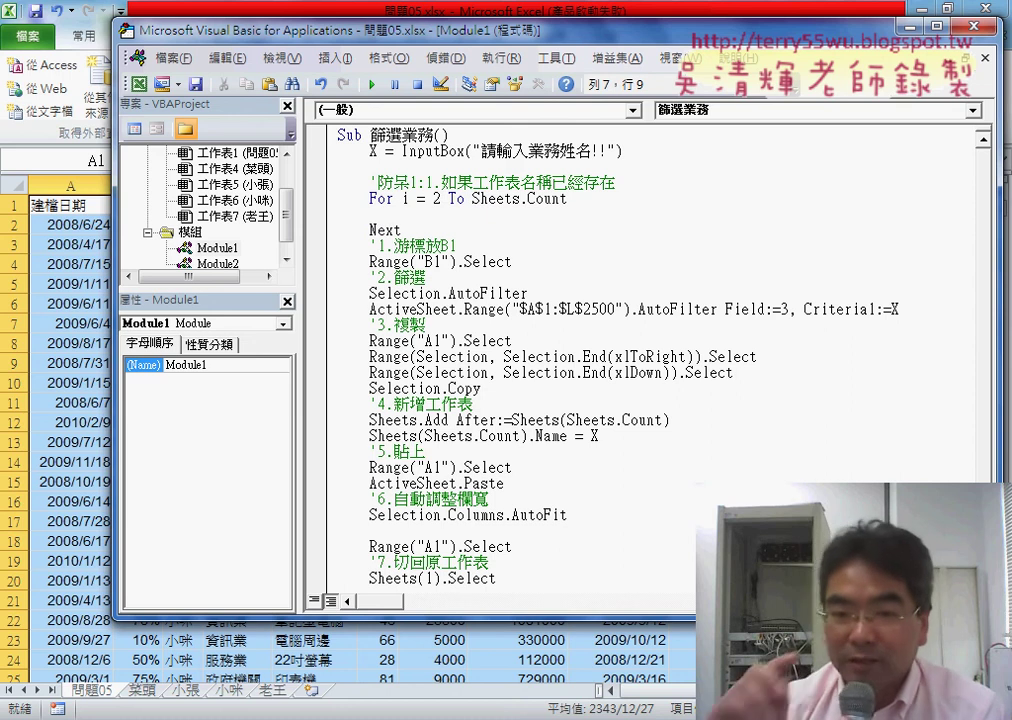
key("Up")
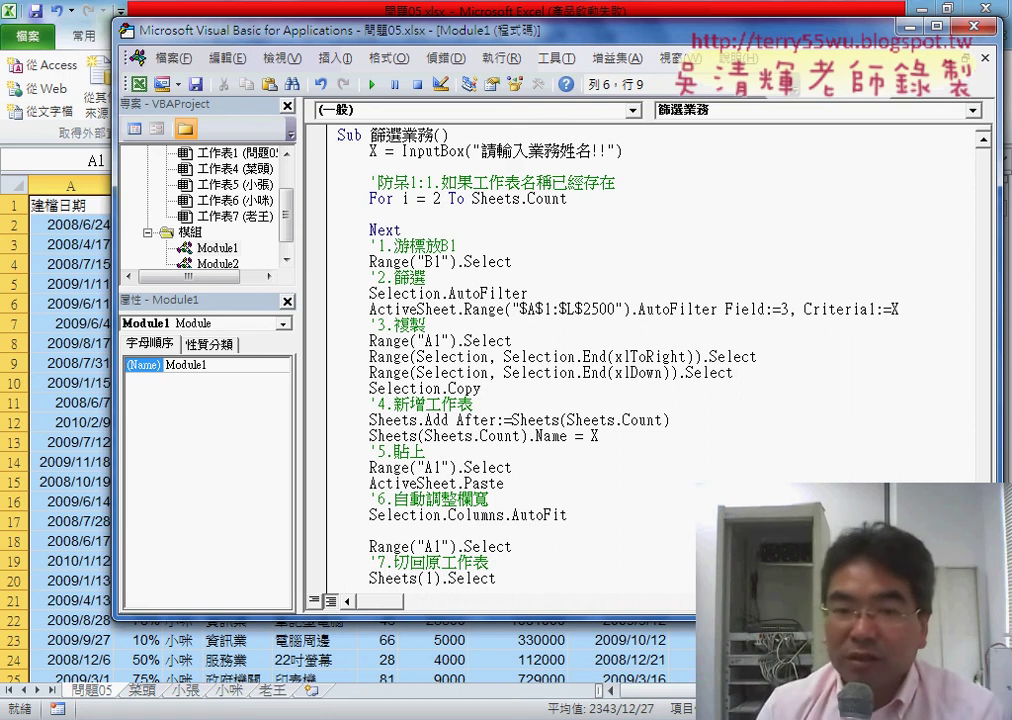
Inside the loop, add an empty If Sheets(i).Name = X Then … End If block
type("if")
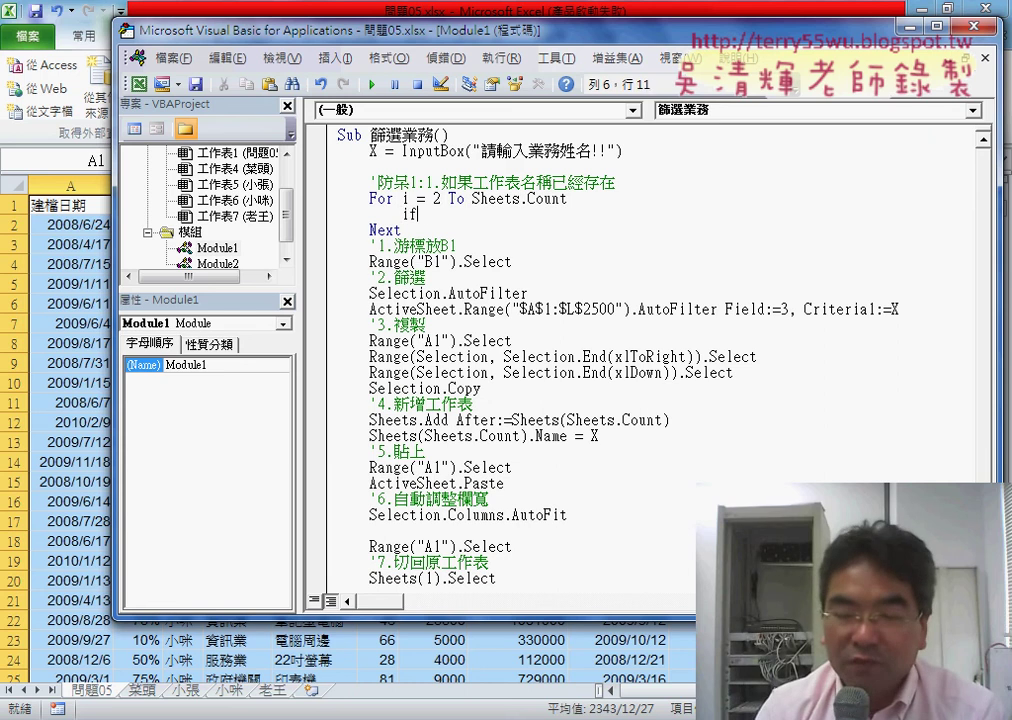
type(" sheets")
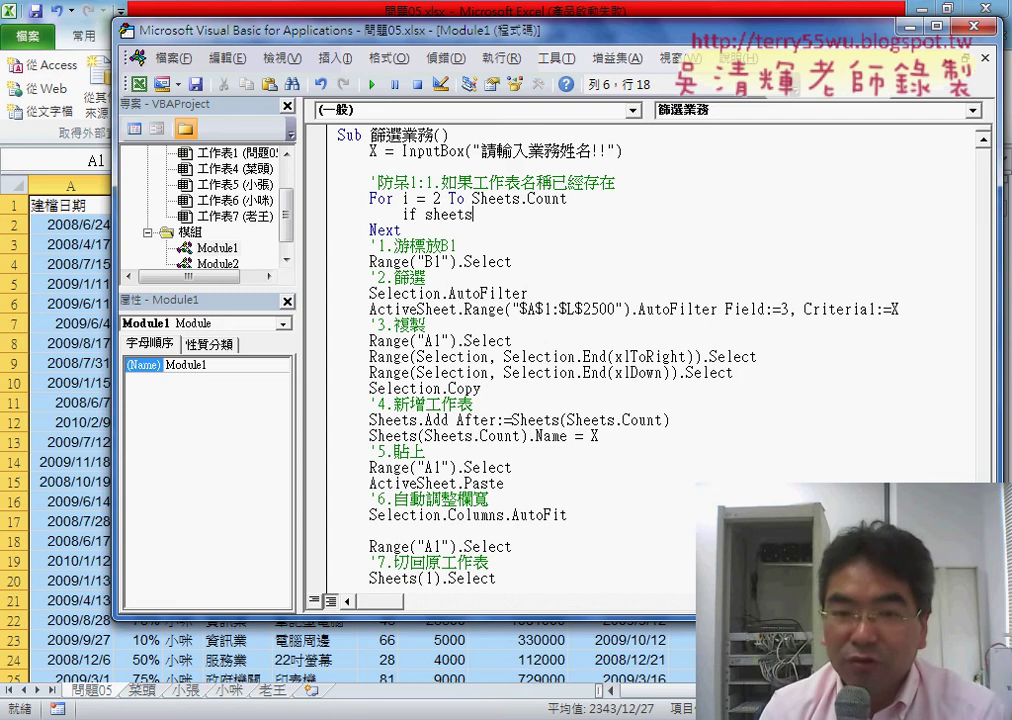
type("(i")
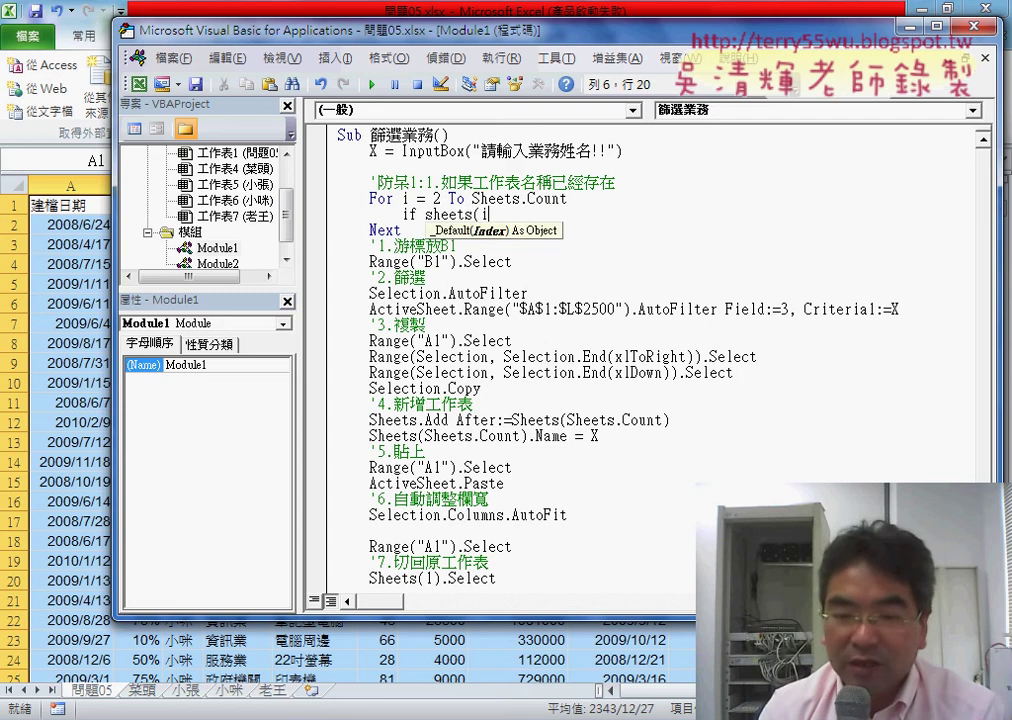
type(").")
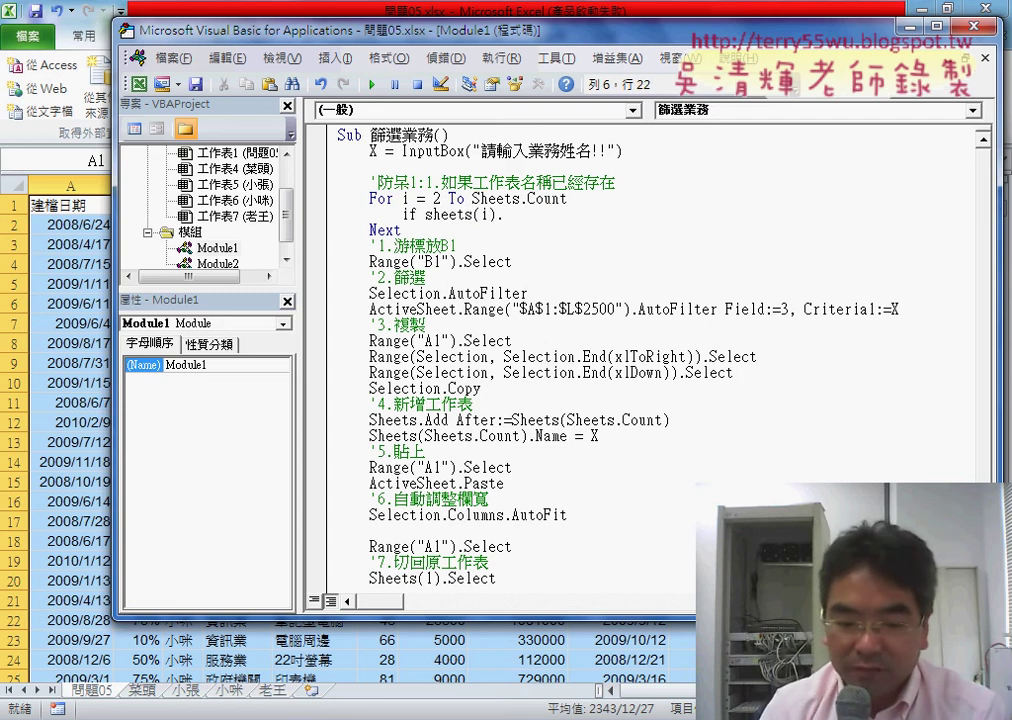
type("name")
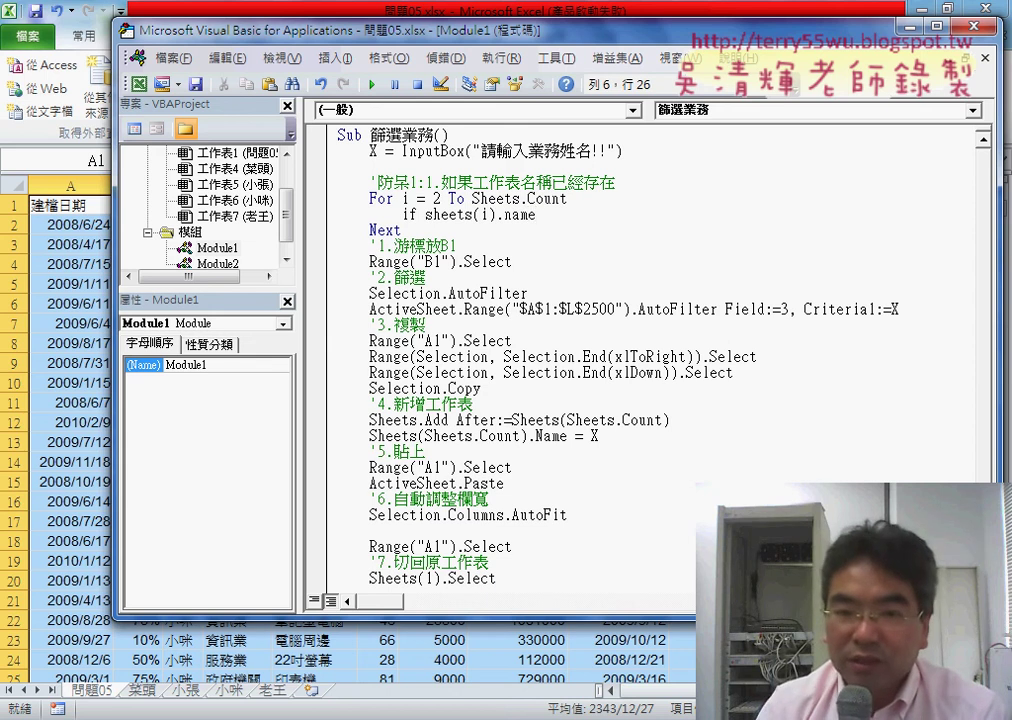
type("=X")
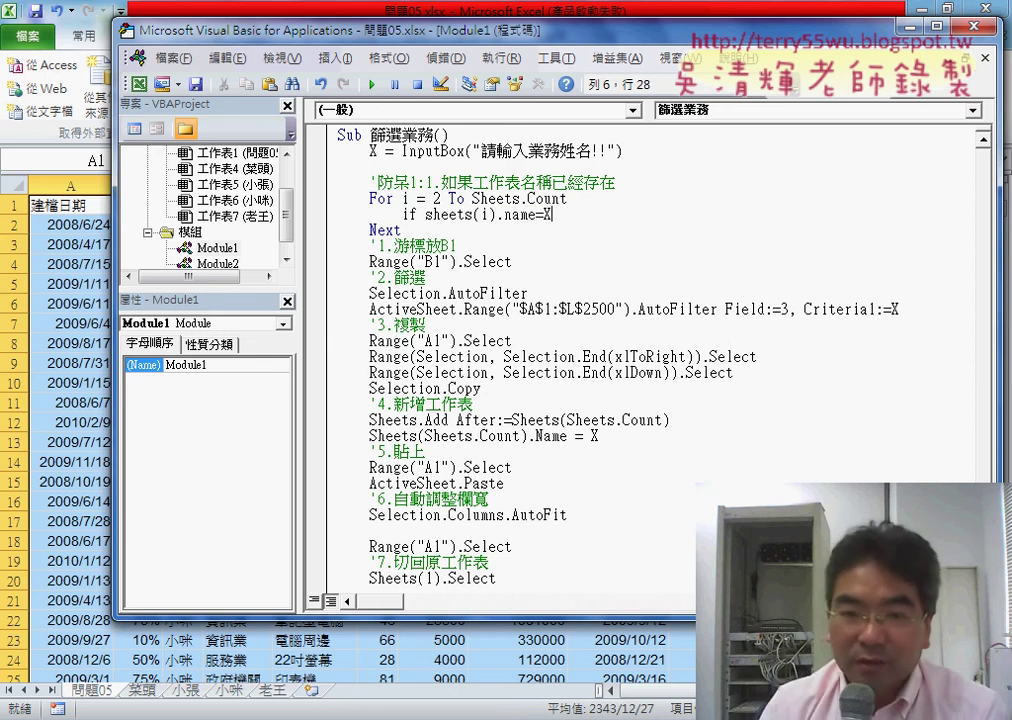
type(" th")
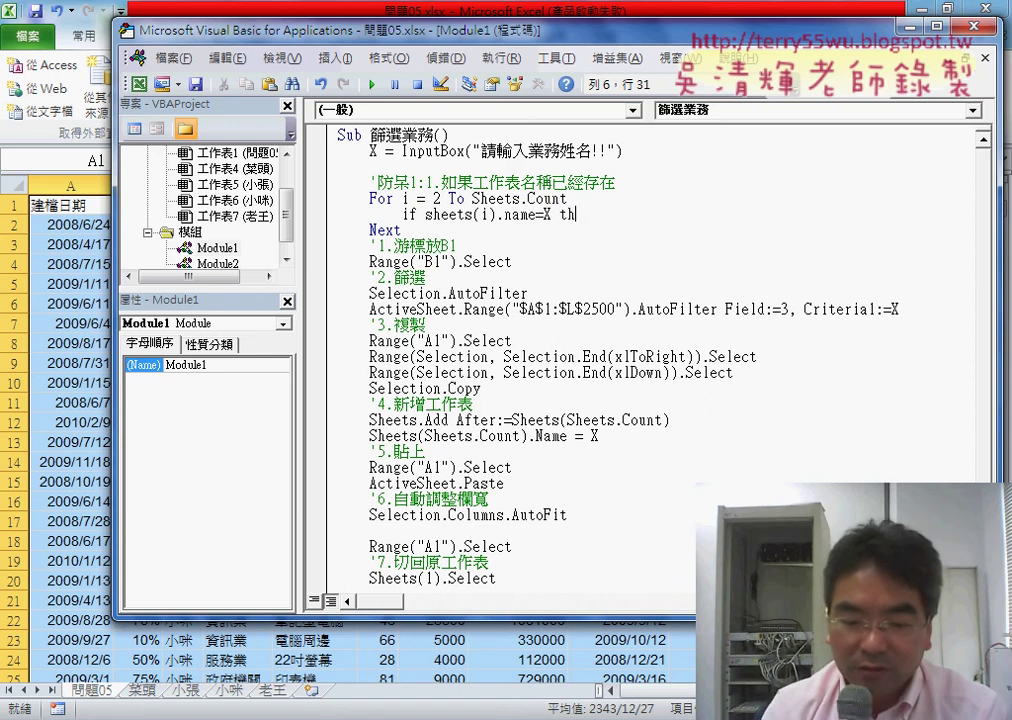
type("en")
key("Return")
key("Return")
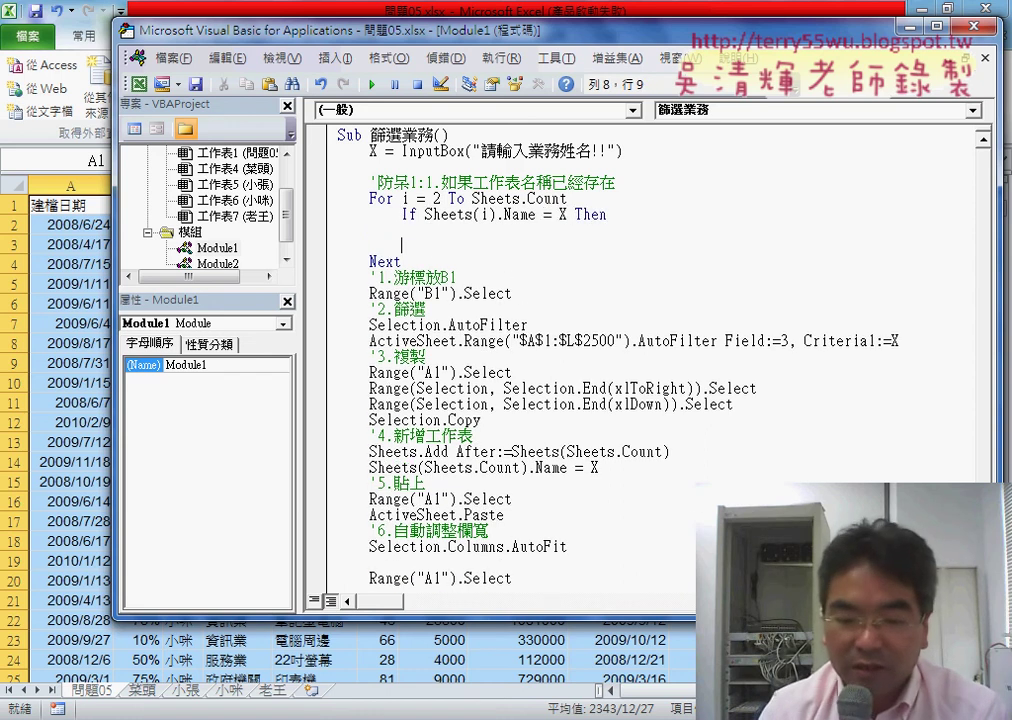
type("end i")
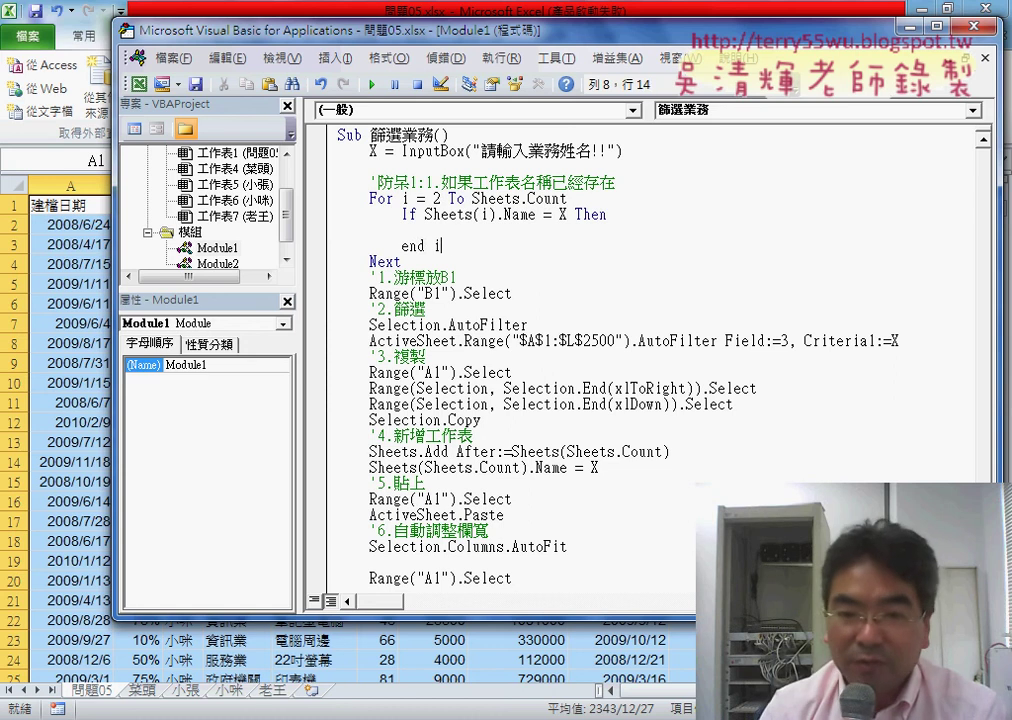
type("f")
left_click(406, 236)
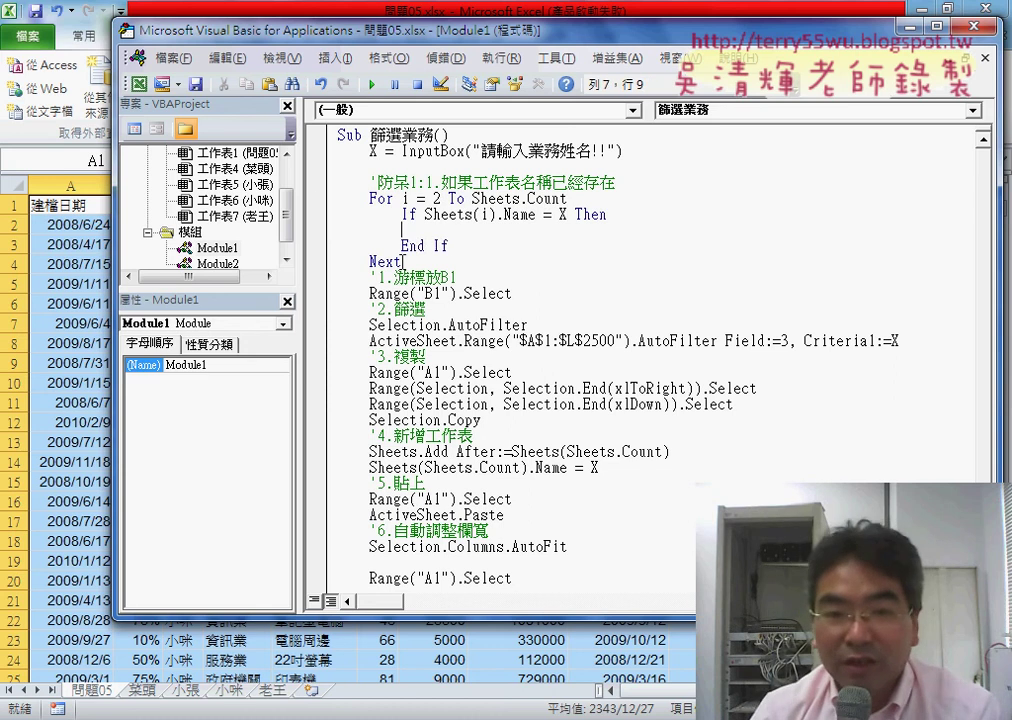
left_click_drag(402, 262, 313, 205)
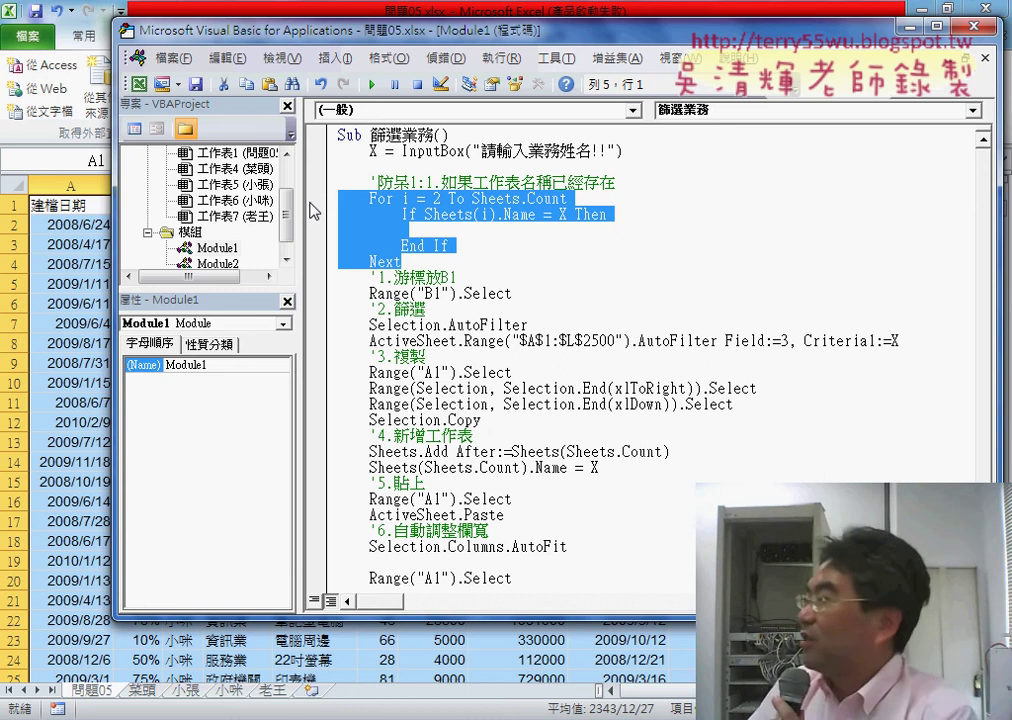
left_click(430, 232)
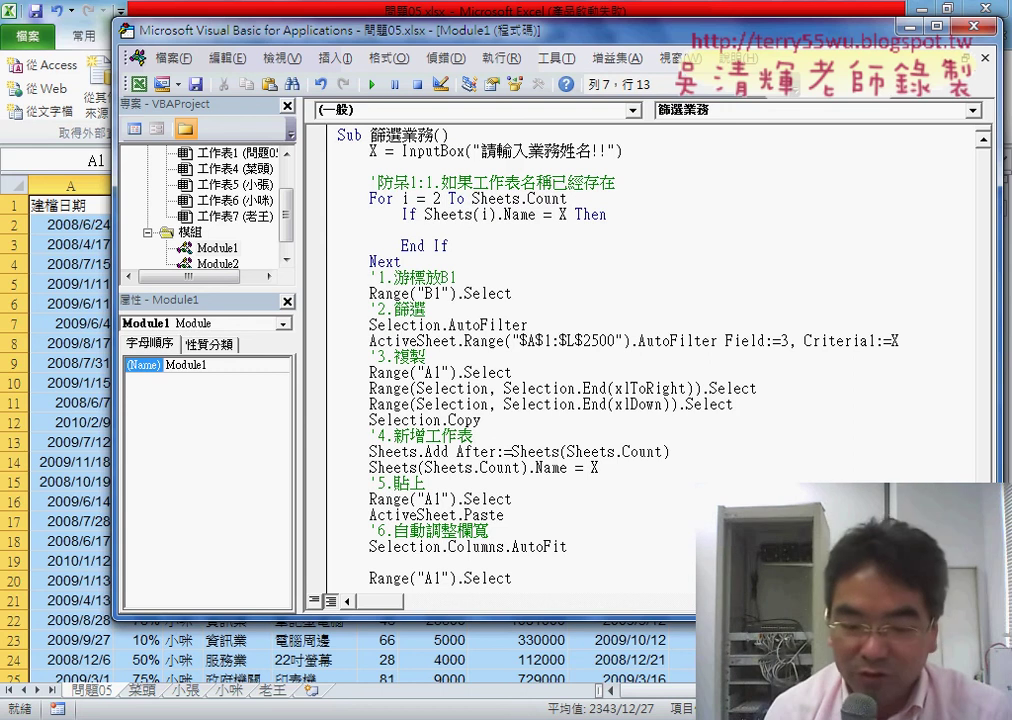
Add Sheets(i).Delete inside the If block, fixing the typo so Delete is capitalised
type("sheets")
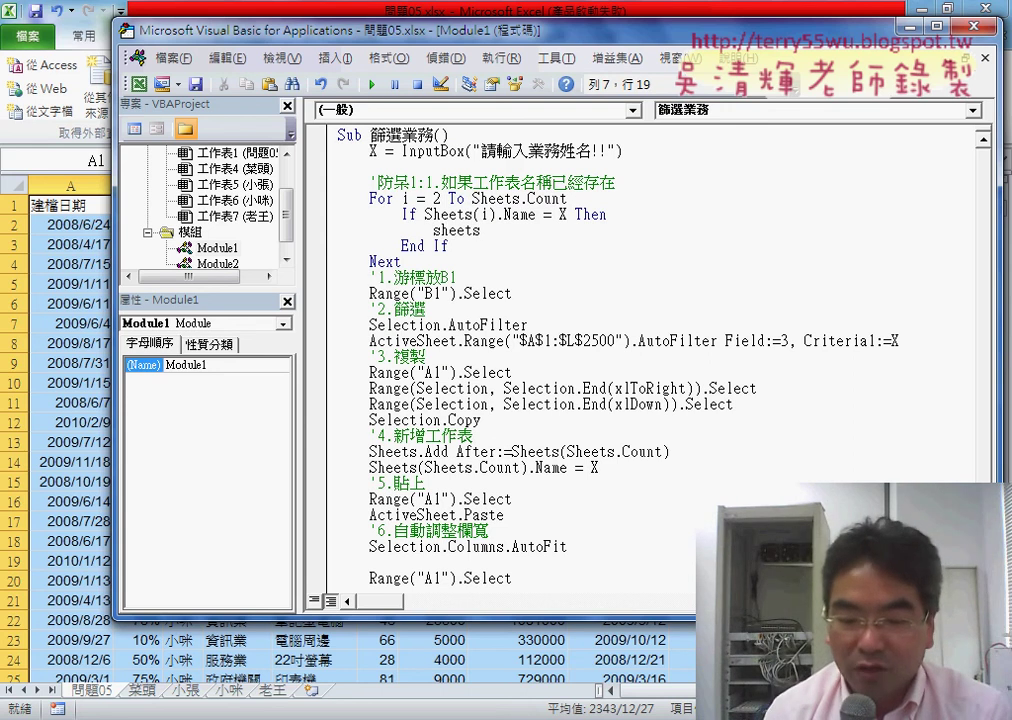
type("(")
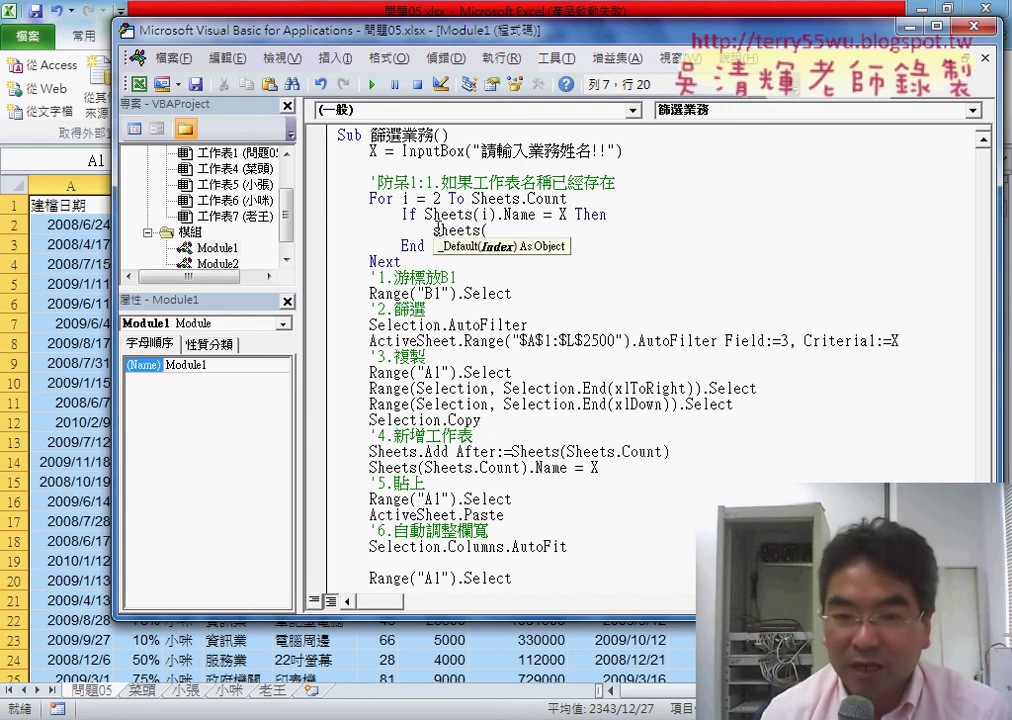
type("i)")
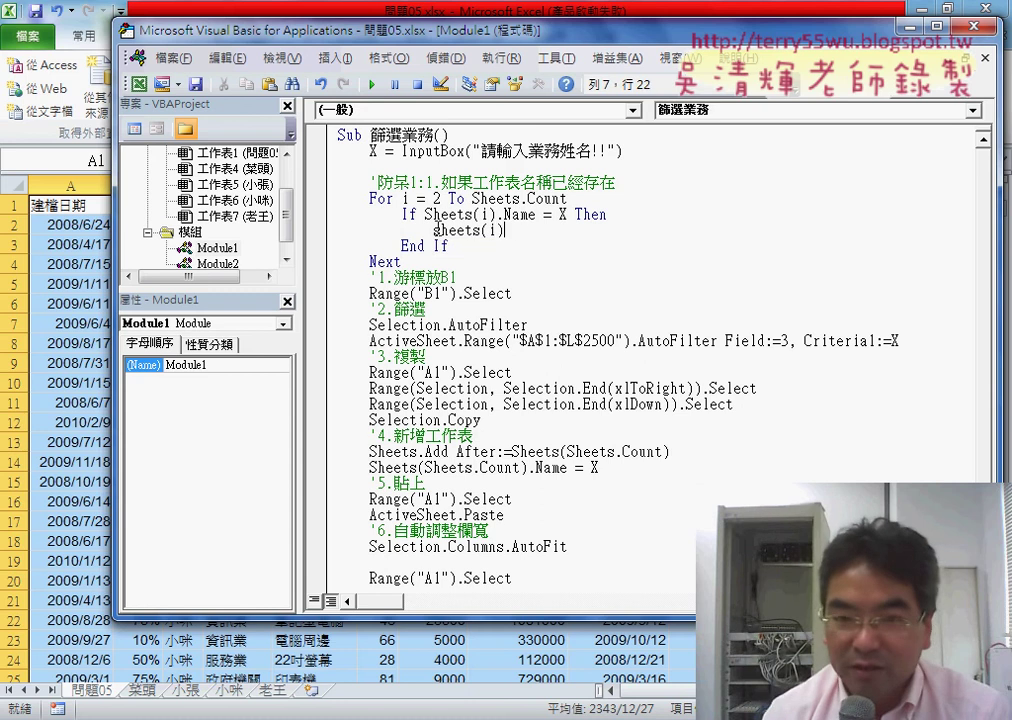
type(".de")
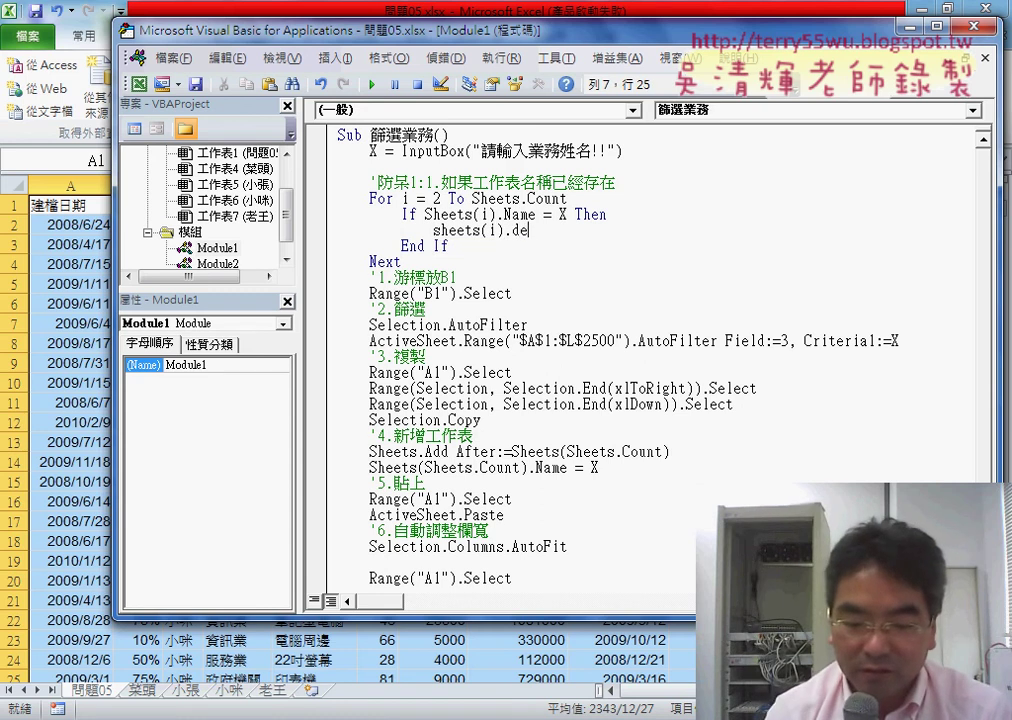
type("lete")
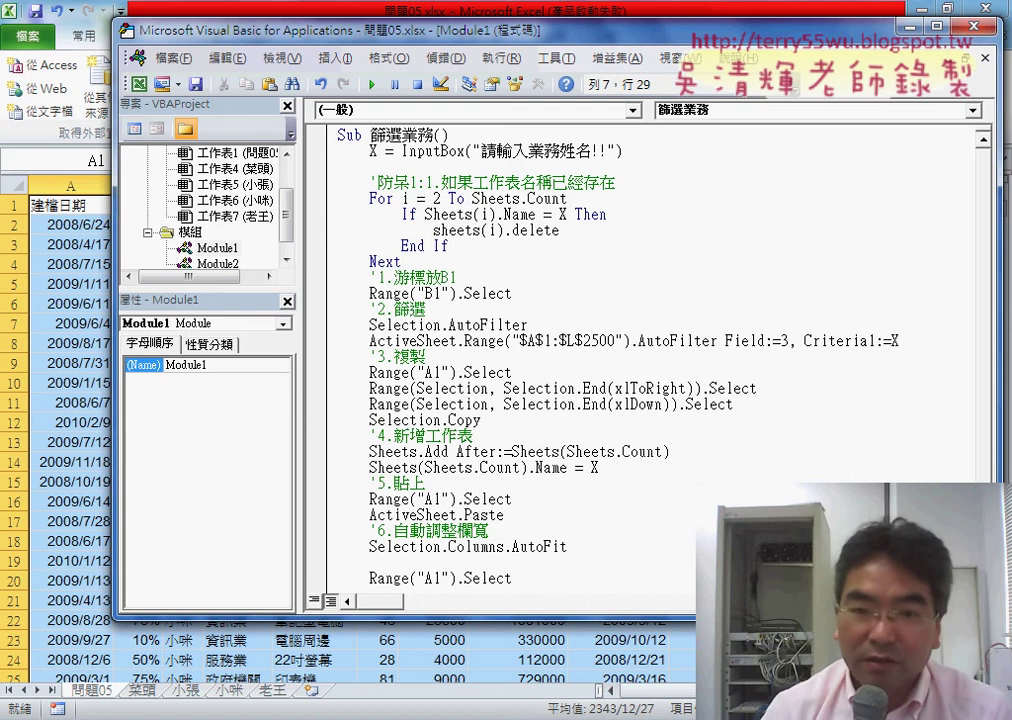
key("Down")
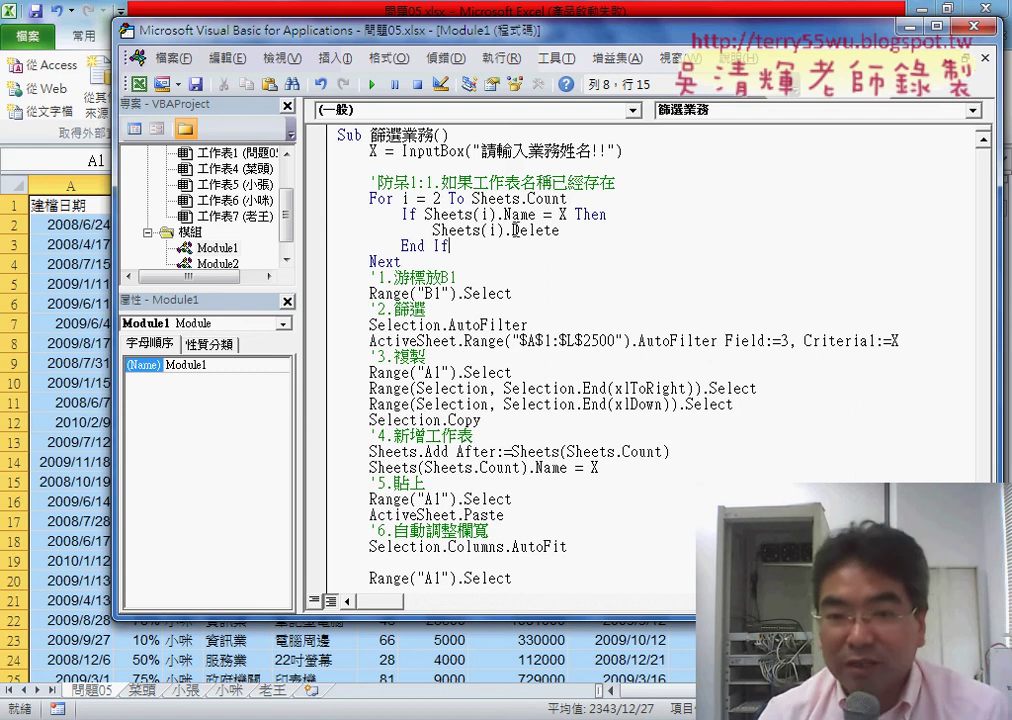
left_click_drag(512, 231, 522, 231)
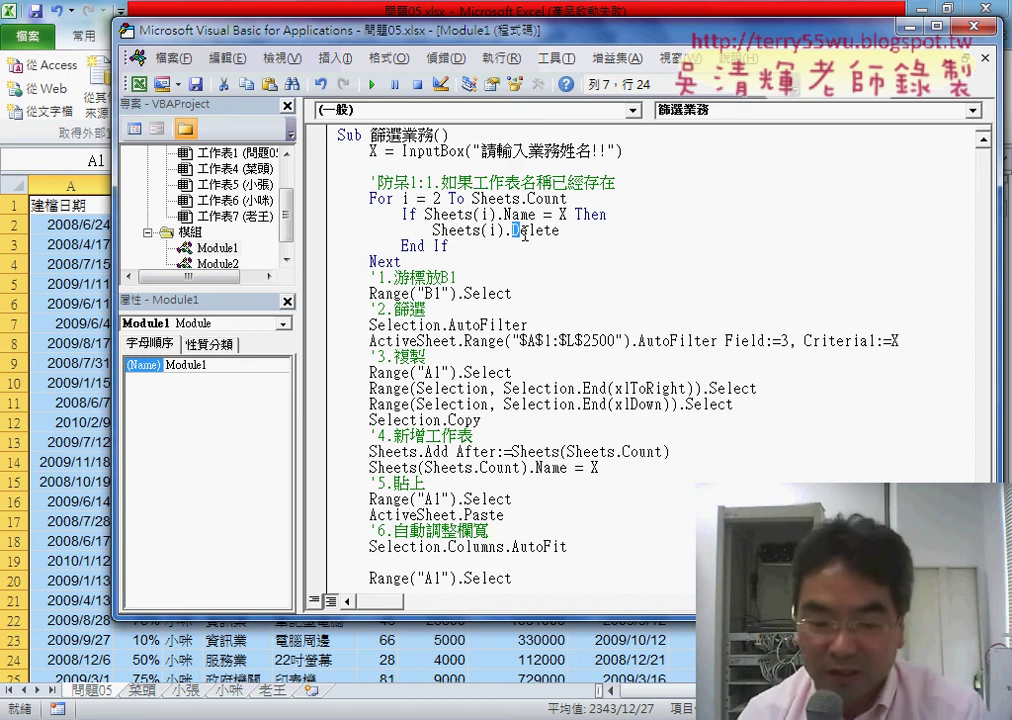
type("d")
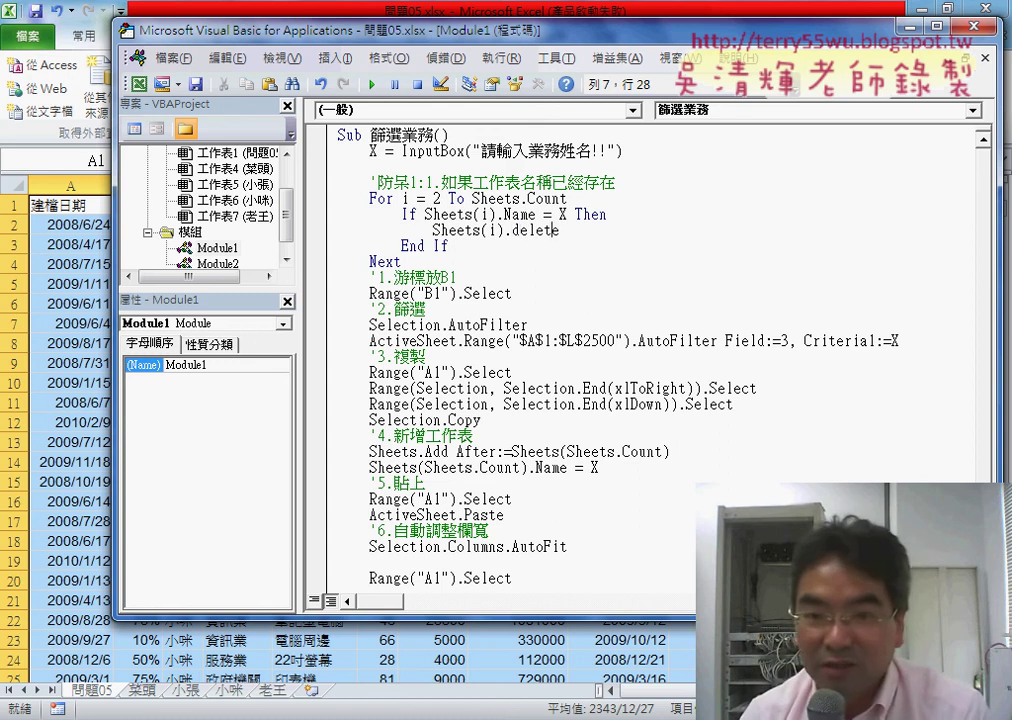
key("Down")
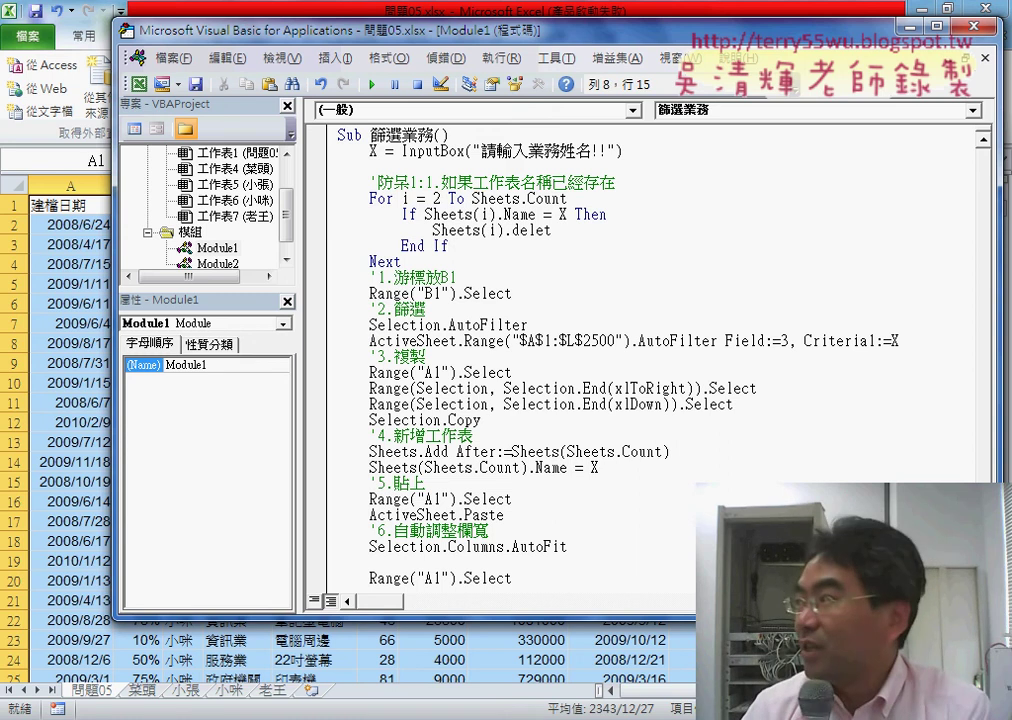
key("Up")
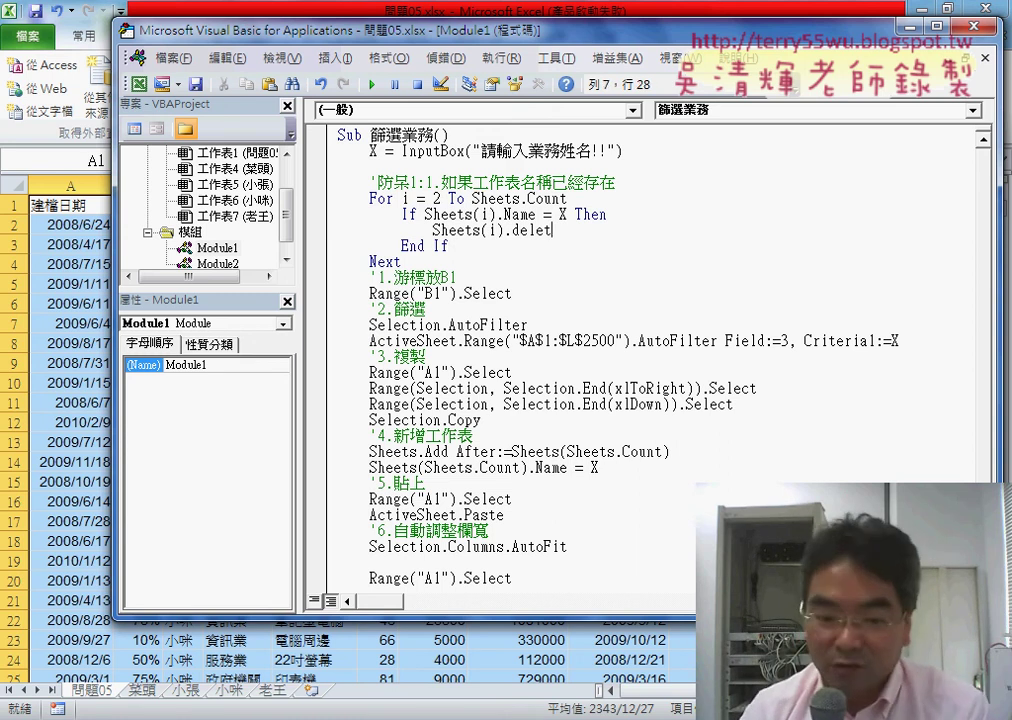
type("e")
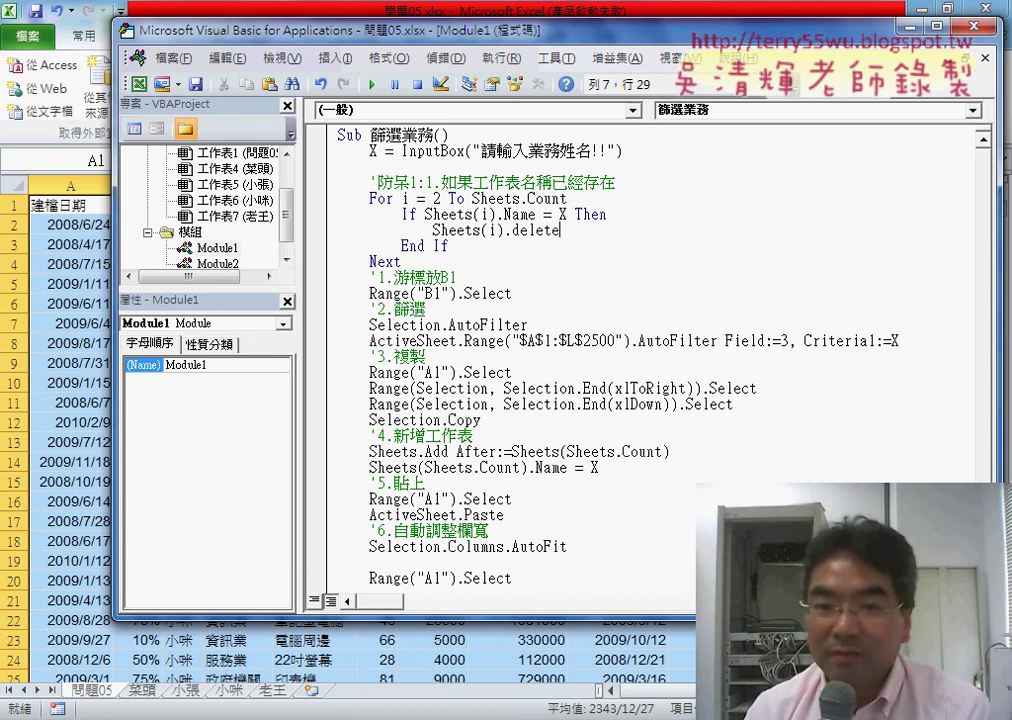
key("Down")
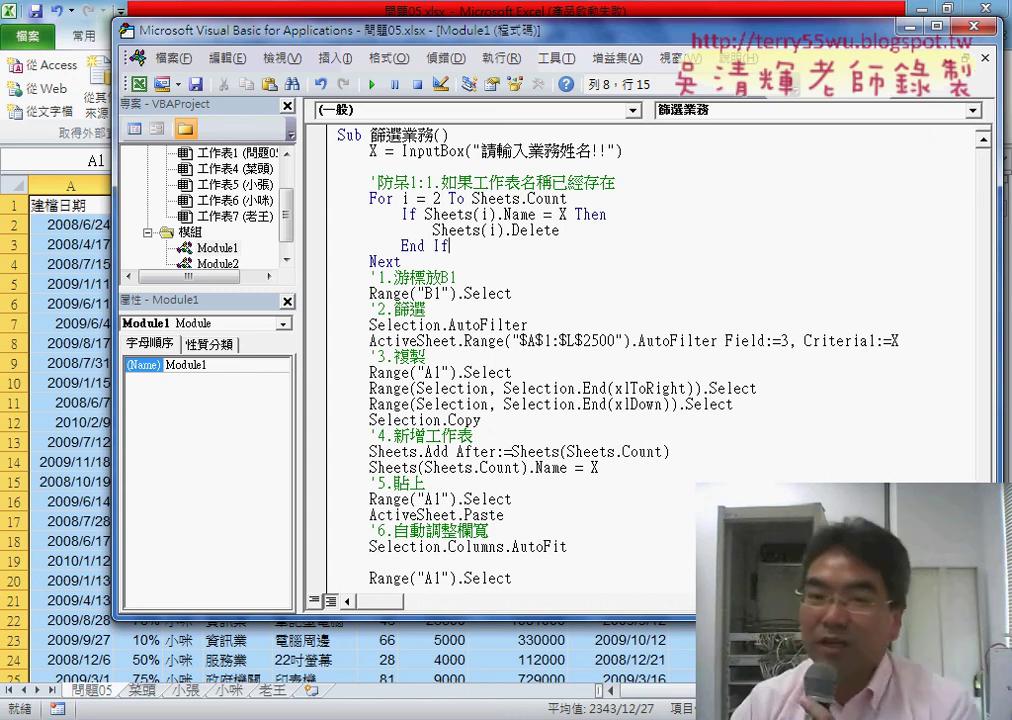
Review the For…Next loop and return to the Excel worksheet with Alt+F11
left_click_drag(427, 268, 316, 204)
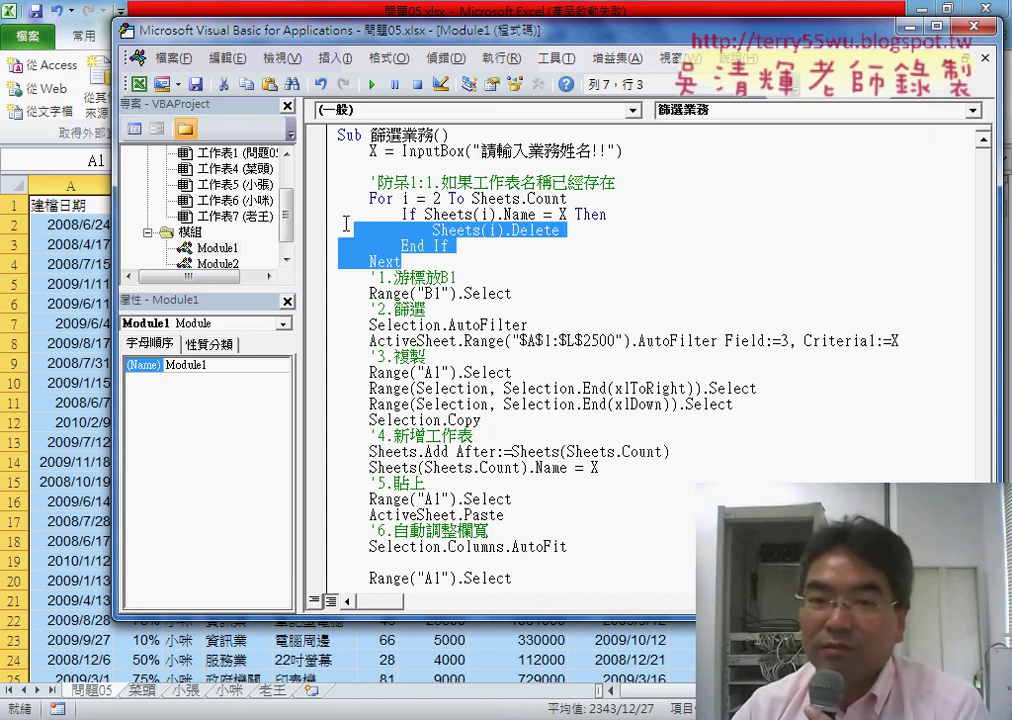
left_click(491, 267)
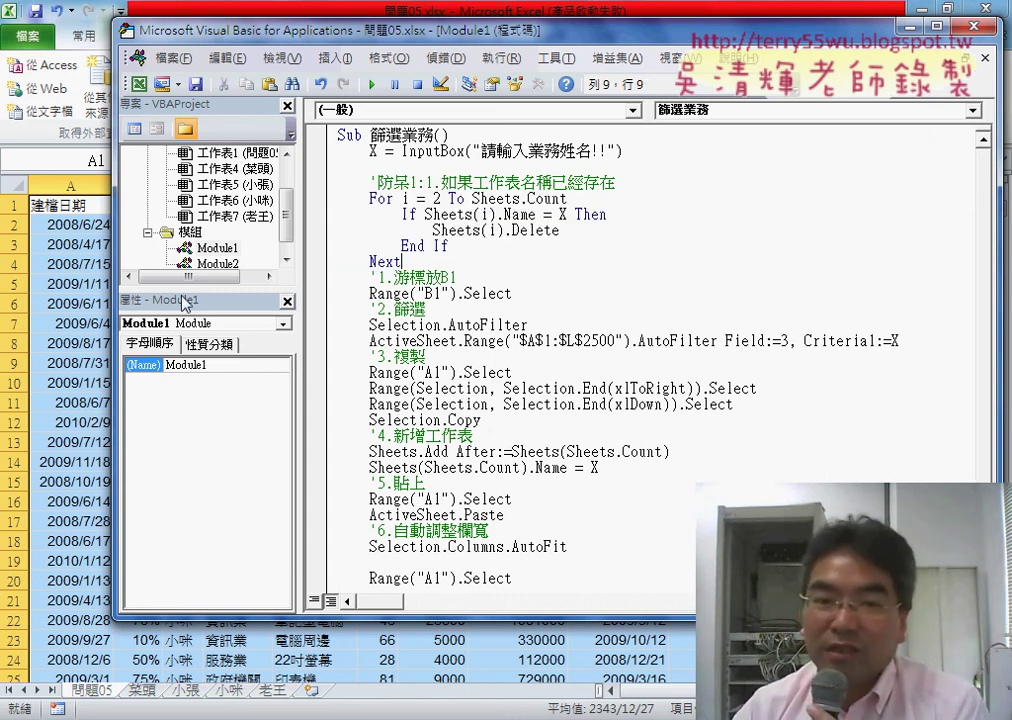
key("alt+F11")
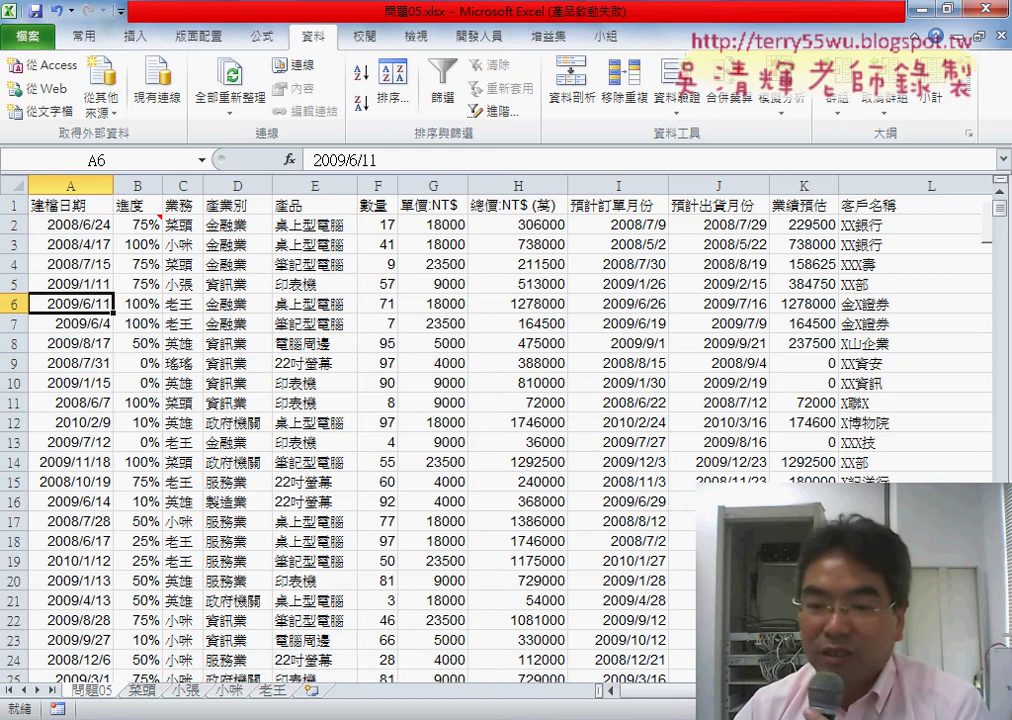
Run 篩選業務 for salesperson 菜頭, confirm deleting the existing sheet, and debug the runtime error 9
scroll(483, 546, "right", 1)
left_click(918, 227)
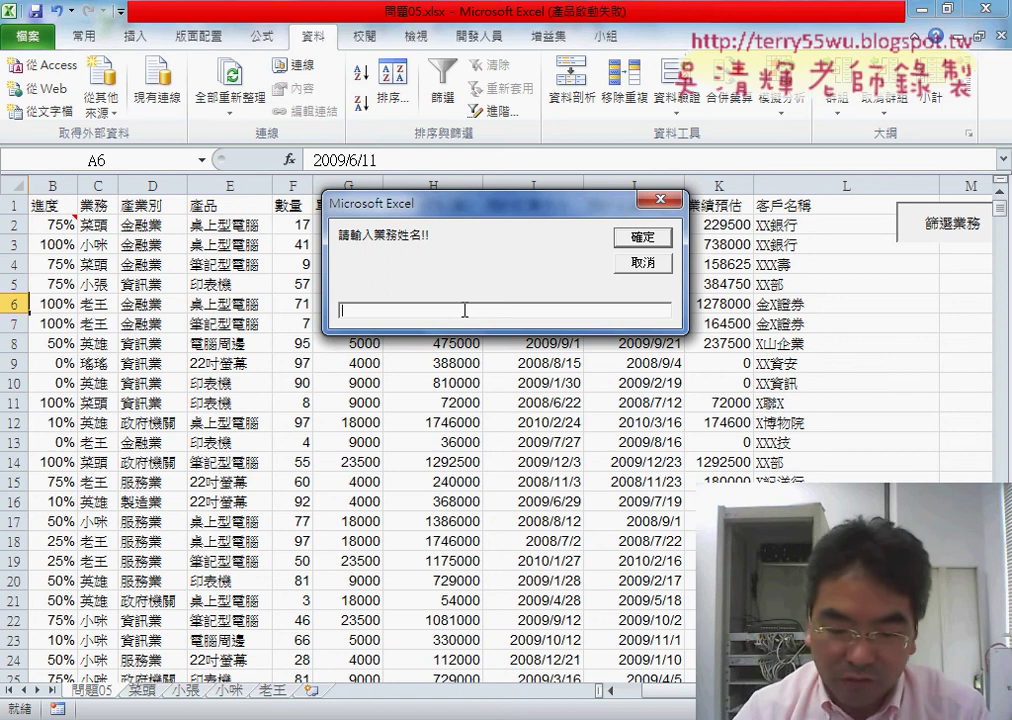
type("ㄌ")
type("菜頭")
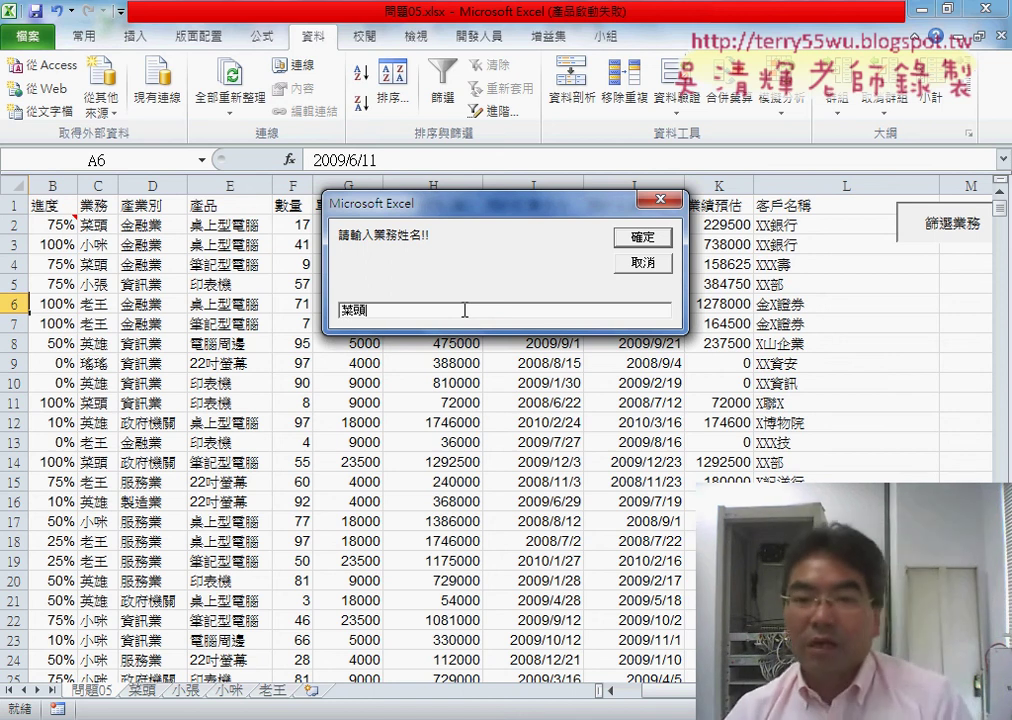
left_click(648, 237)
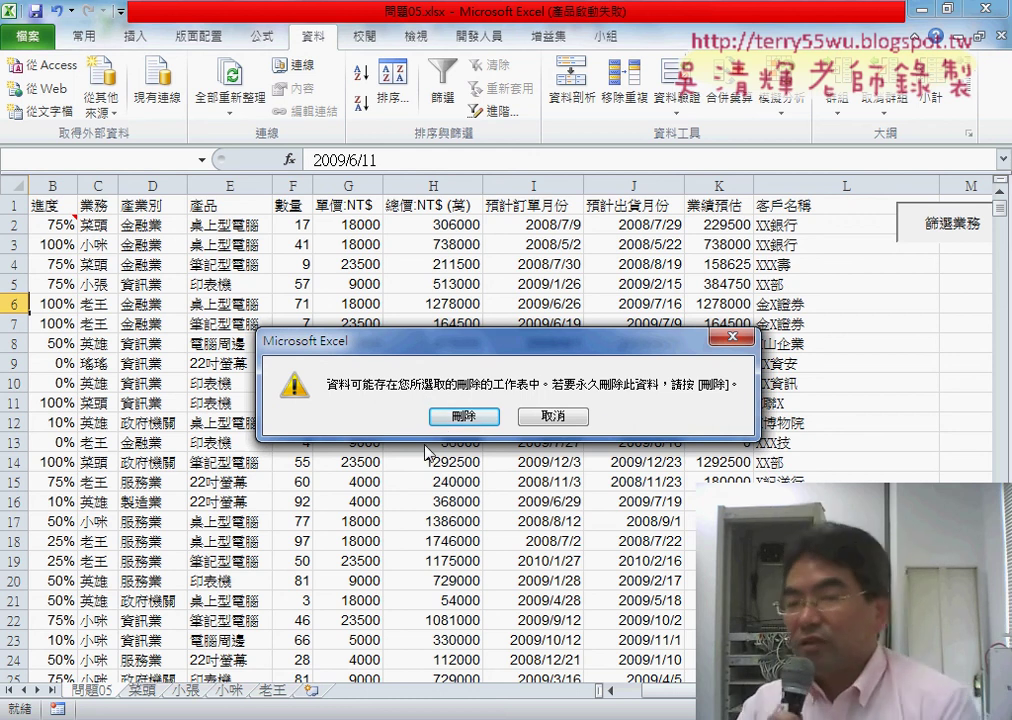
left_click(547, 418)
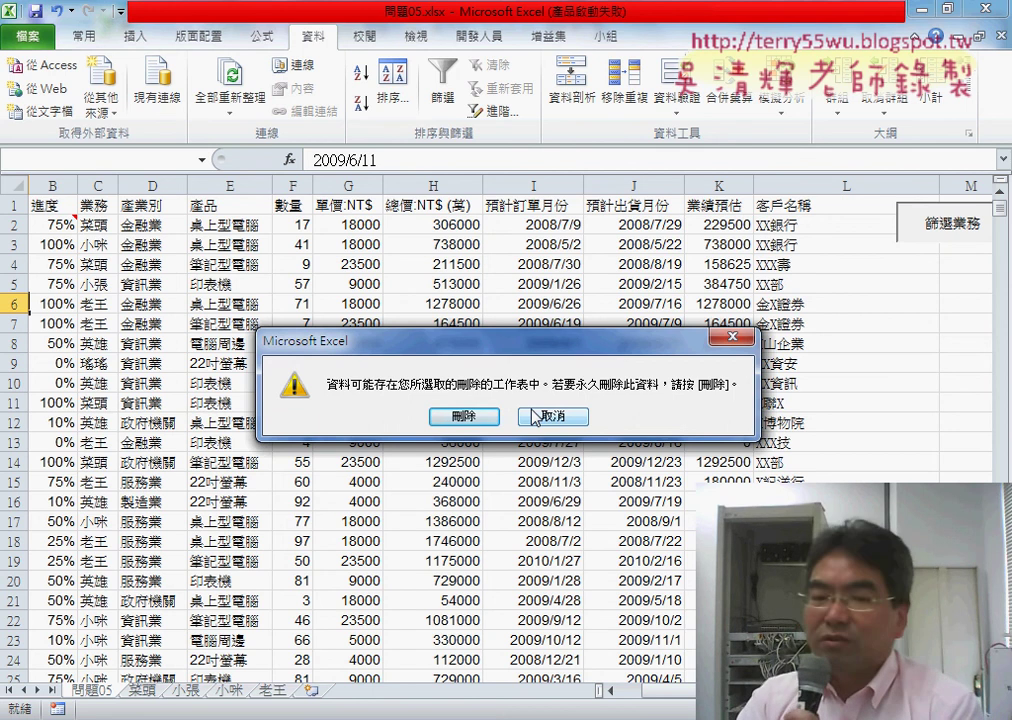
left_click(466, 418)
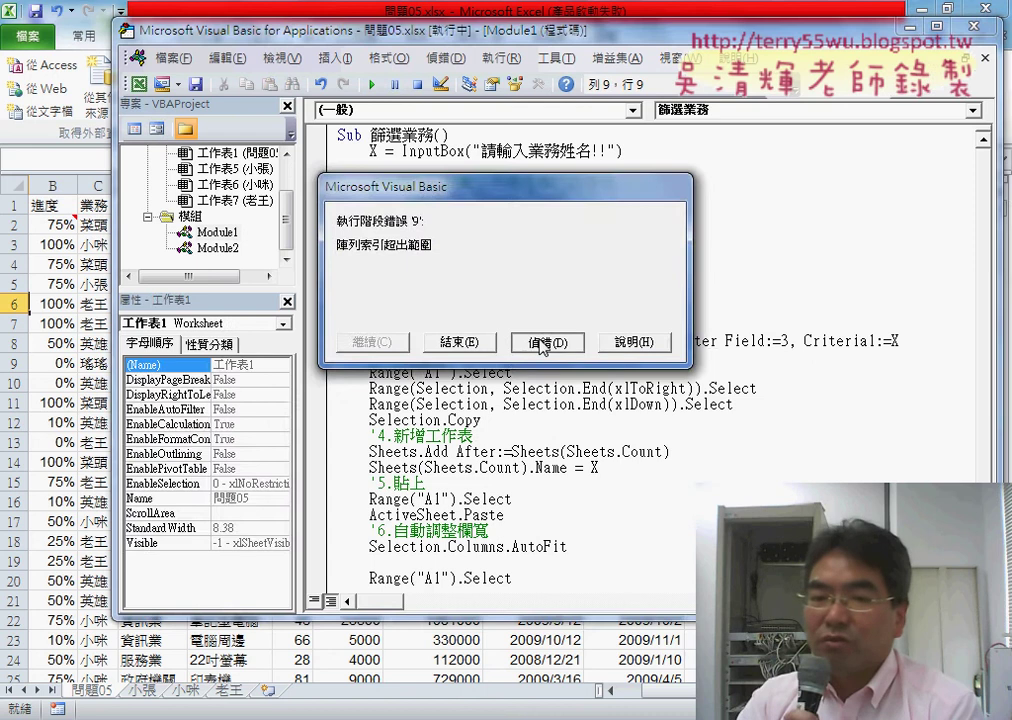
left_click(547, 341)
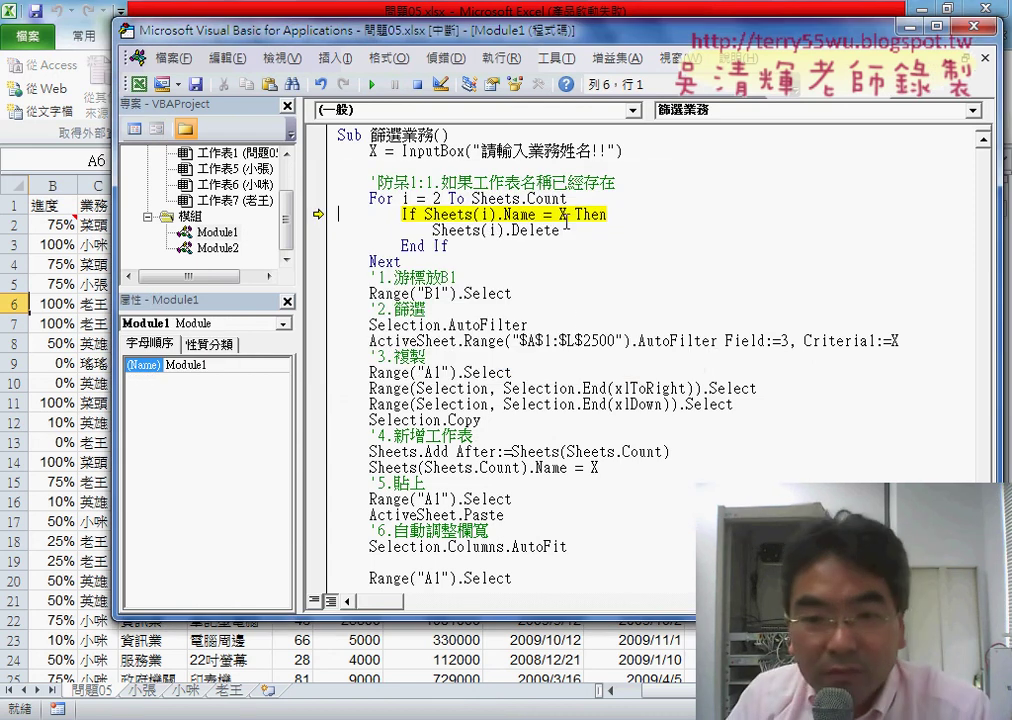
mouse_move(485, 214)
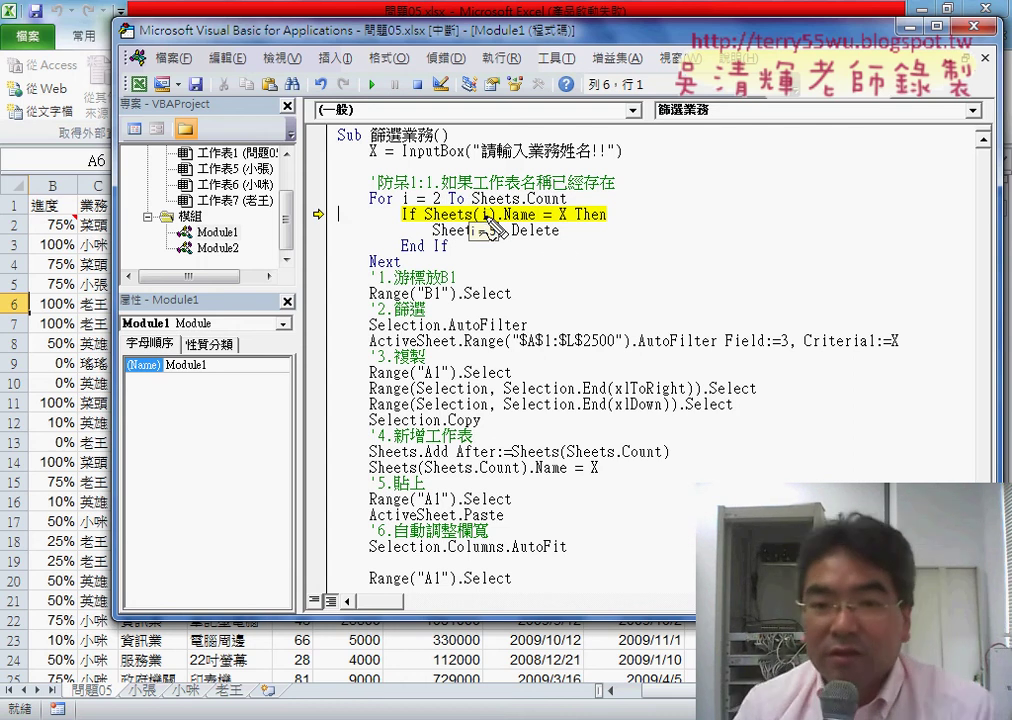
left_click_drag(511, 240, 561, 238)
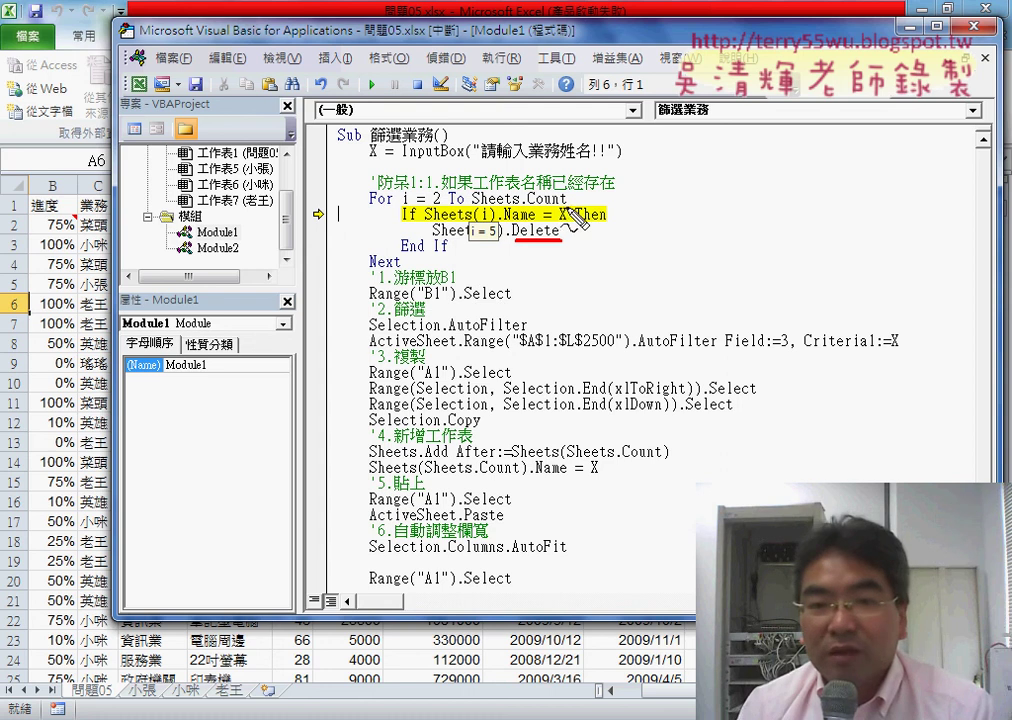
left_click_drag(566, 206, 470, 207)
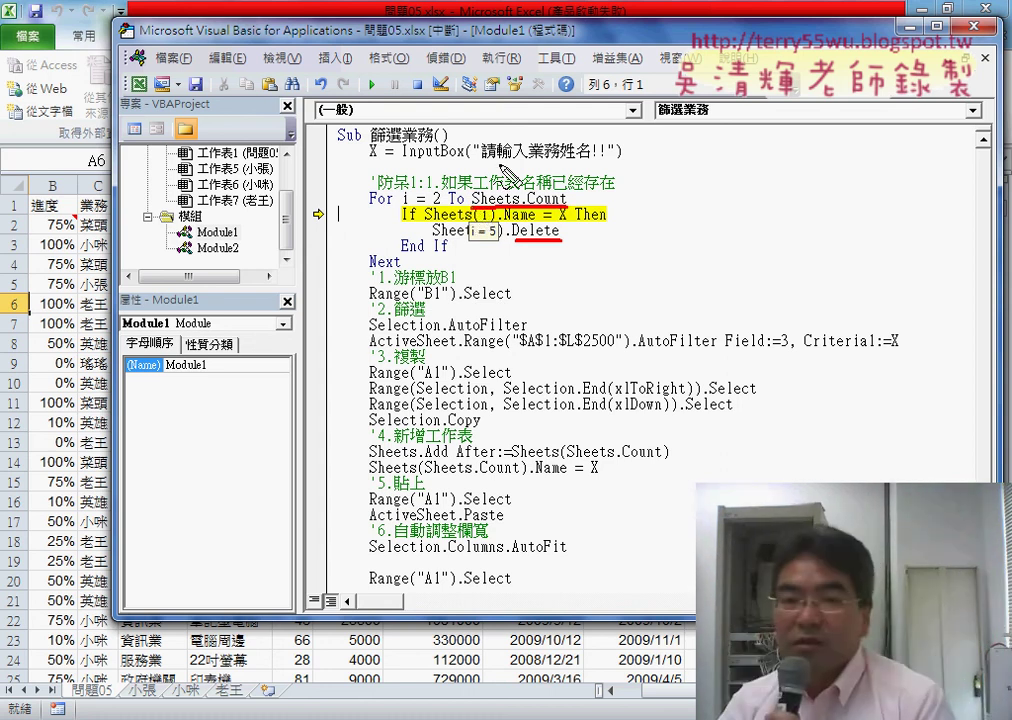
mouse_move(506, 160)
left_mouse_down()
mouse_move(540, 186)
mouse_move(534, 160)
left_mouse_up()
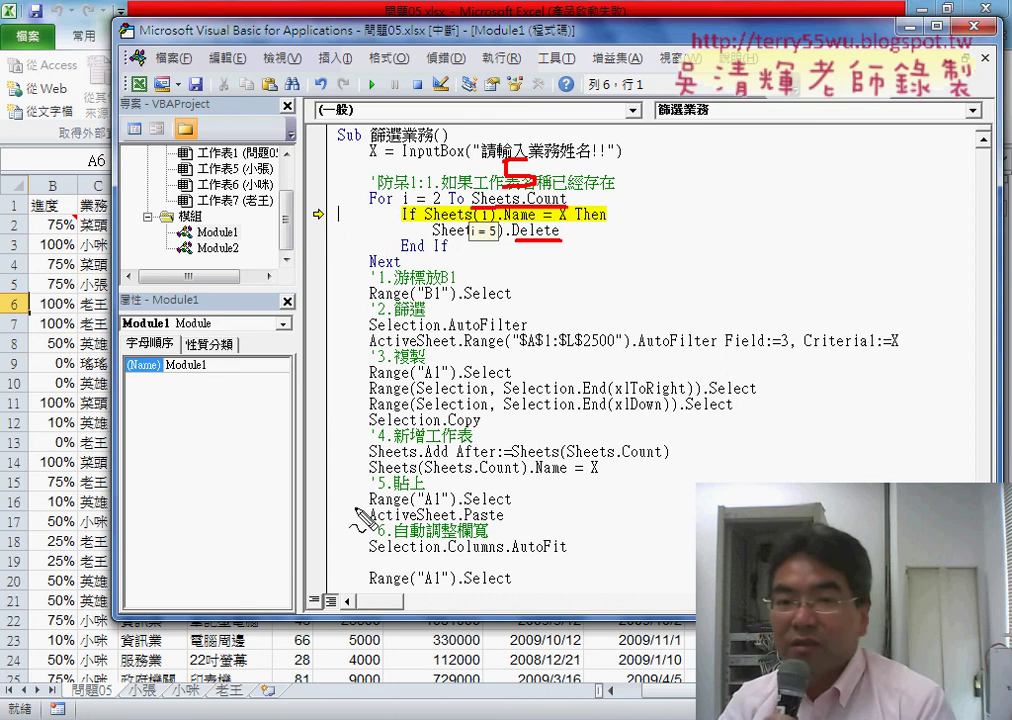
mouse_move(524, 86)
left_mouse_down()
mouse_move(535, 110)
mouse_move(522, 135)
left_mouse_up()
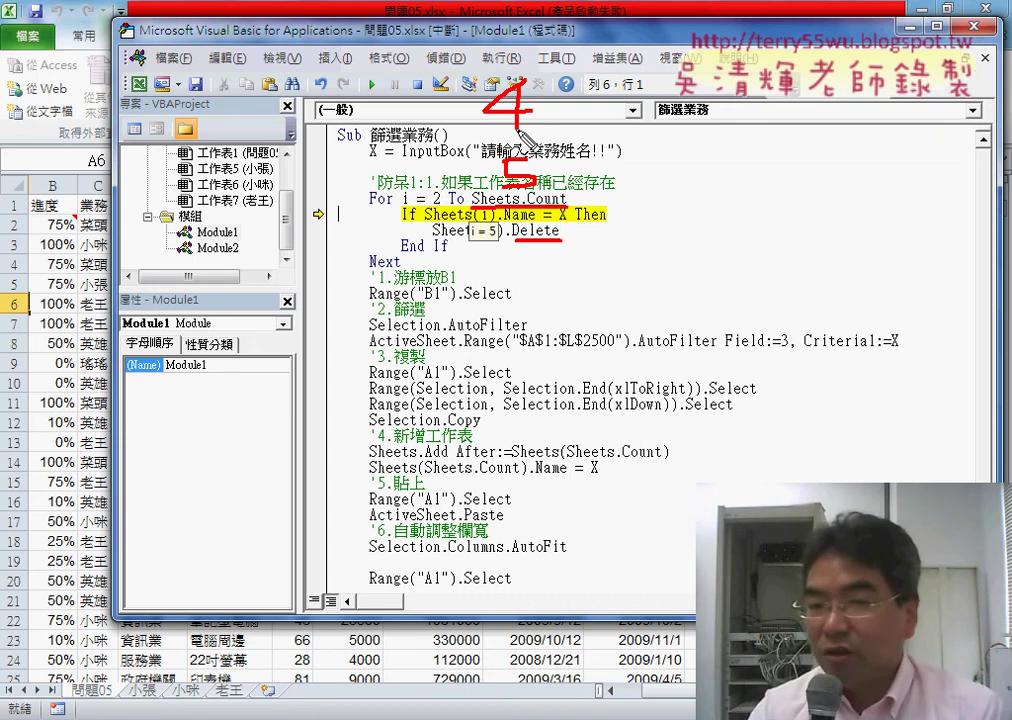
Add an Exit For line right after Sheets(i).Delete in the If block
key("Down")
key("End")
key("Return")
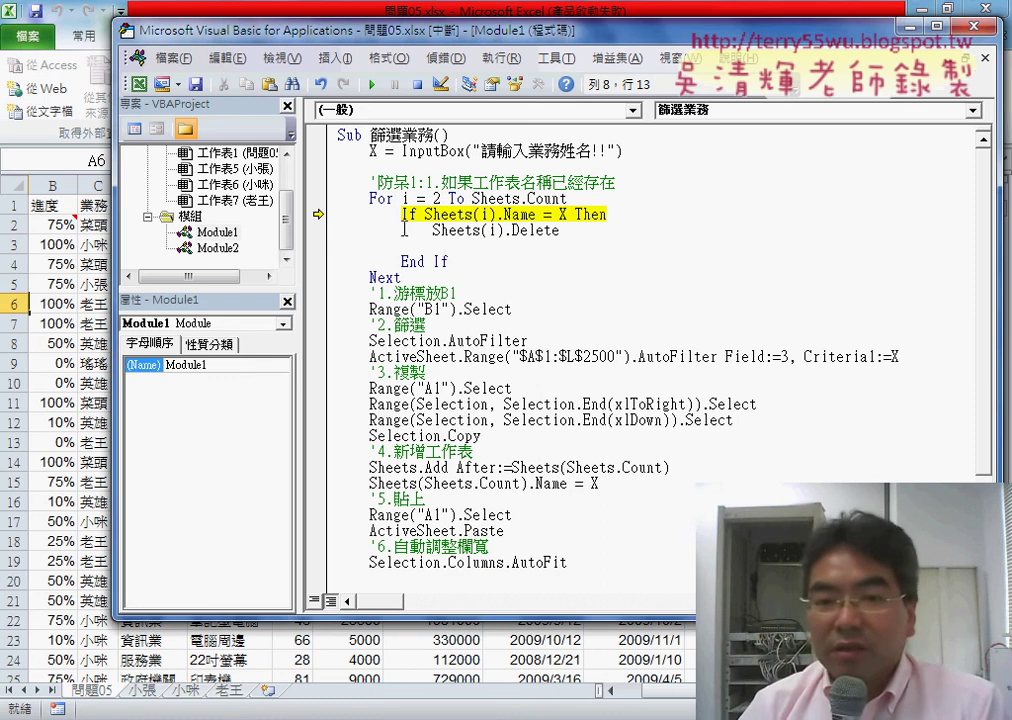
left_click_drag(434, 238, 566, 232)
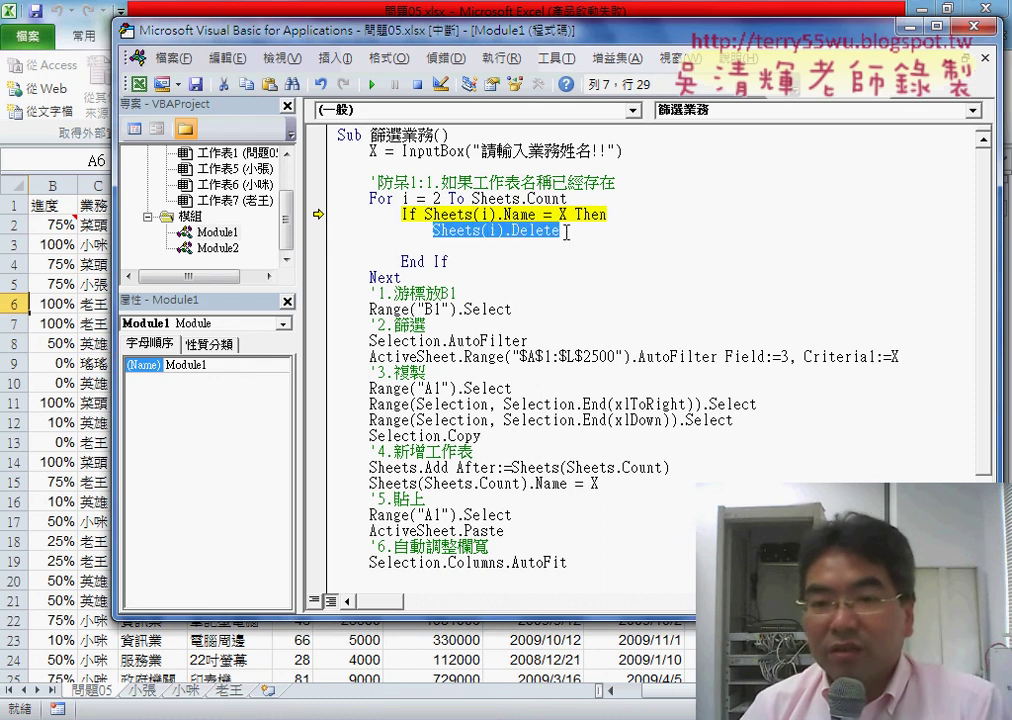
left_click(522, 242)
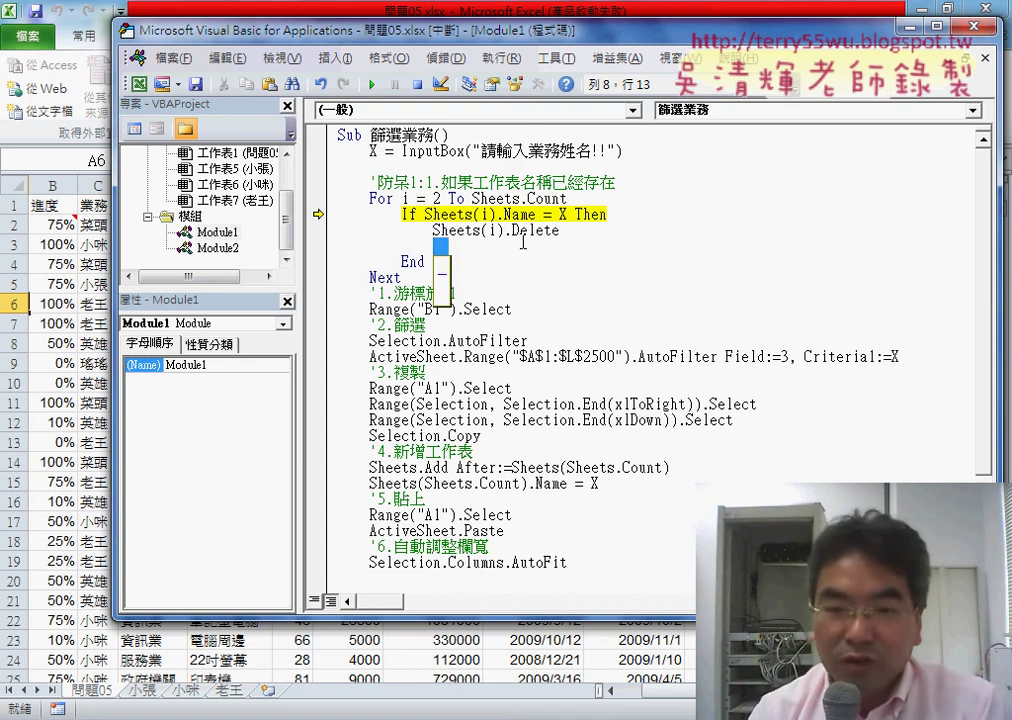
type("exit")
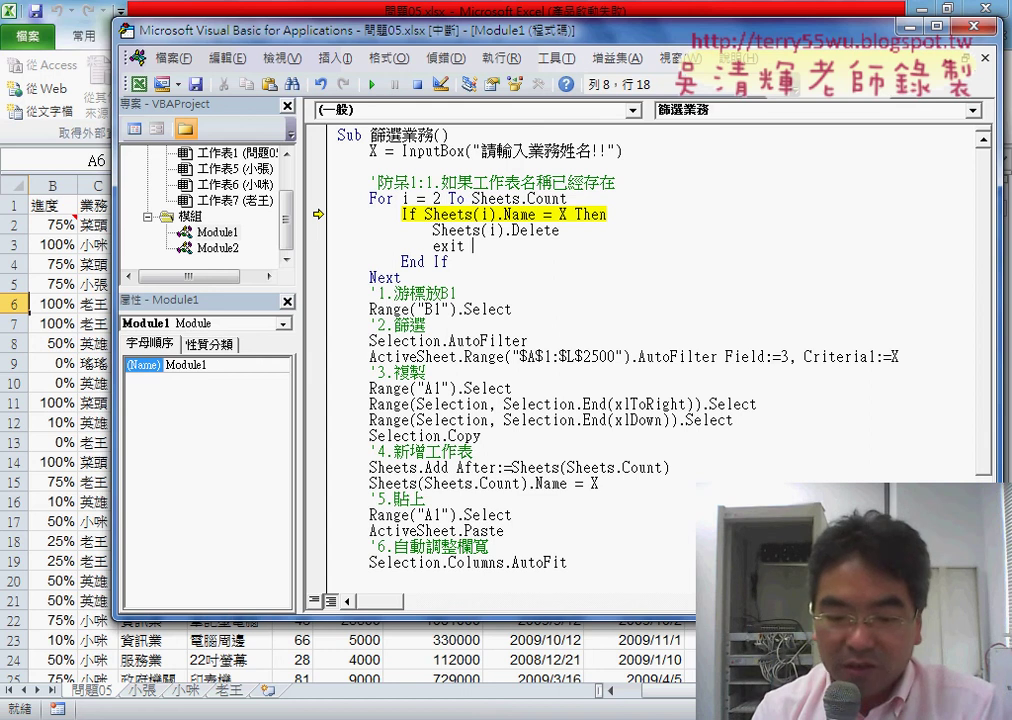
type(" r")
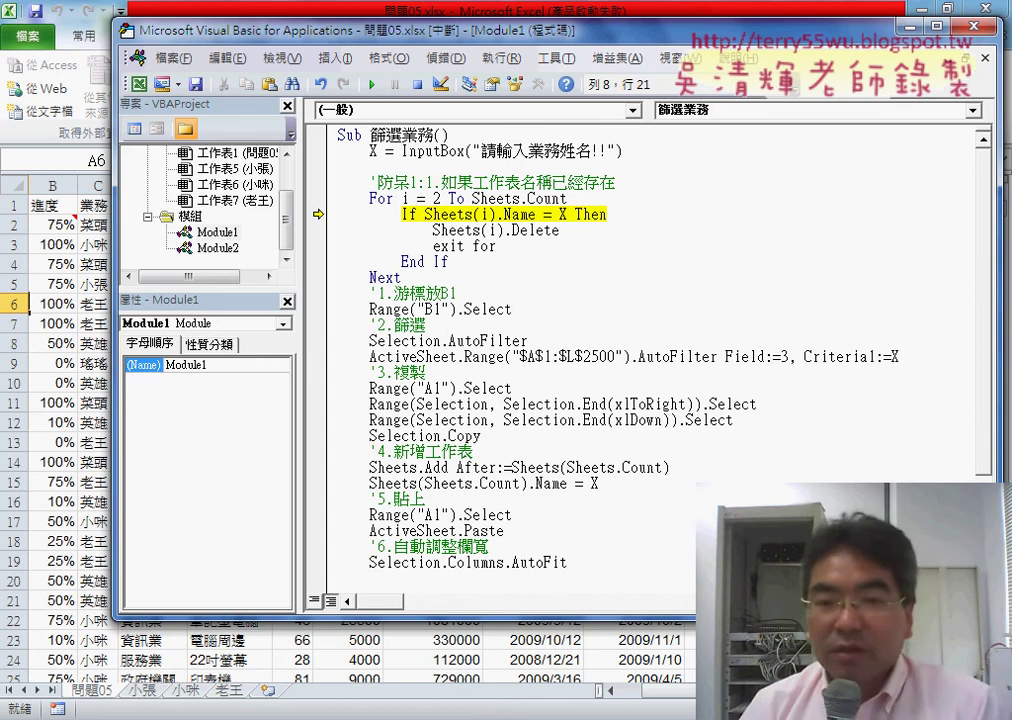
left_click(513, 309)
Set Exit For as the next statement, step past it with F8, and review the loop's start value
left_click_drag(432, 246, 495, 246)
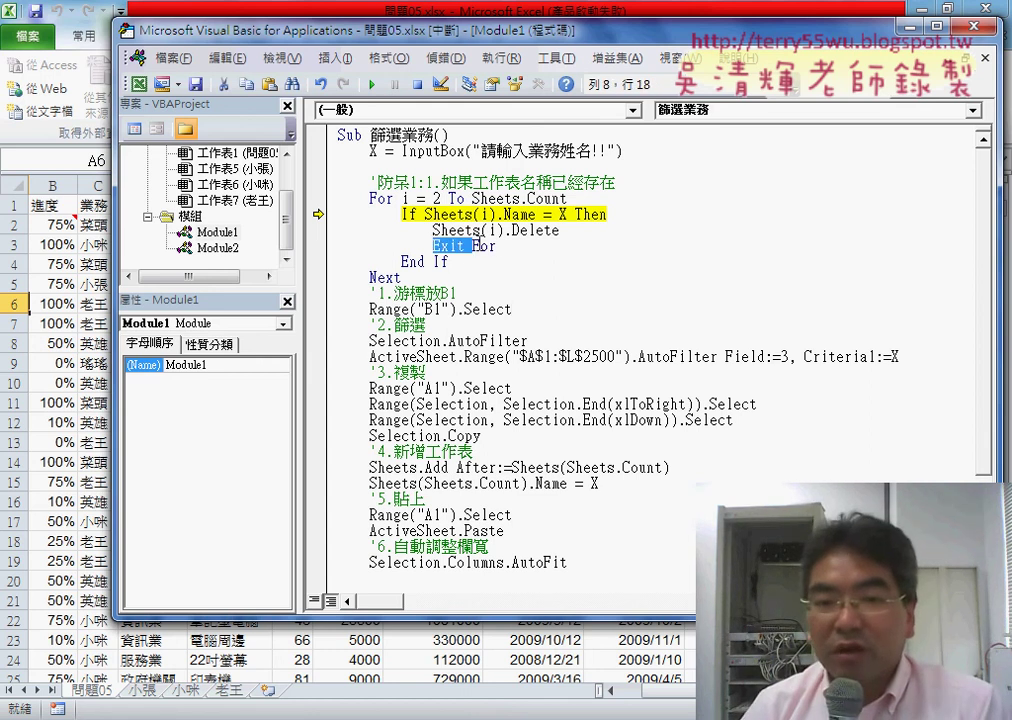
left_click_drag(428, 231, 563, 231)
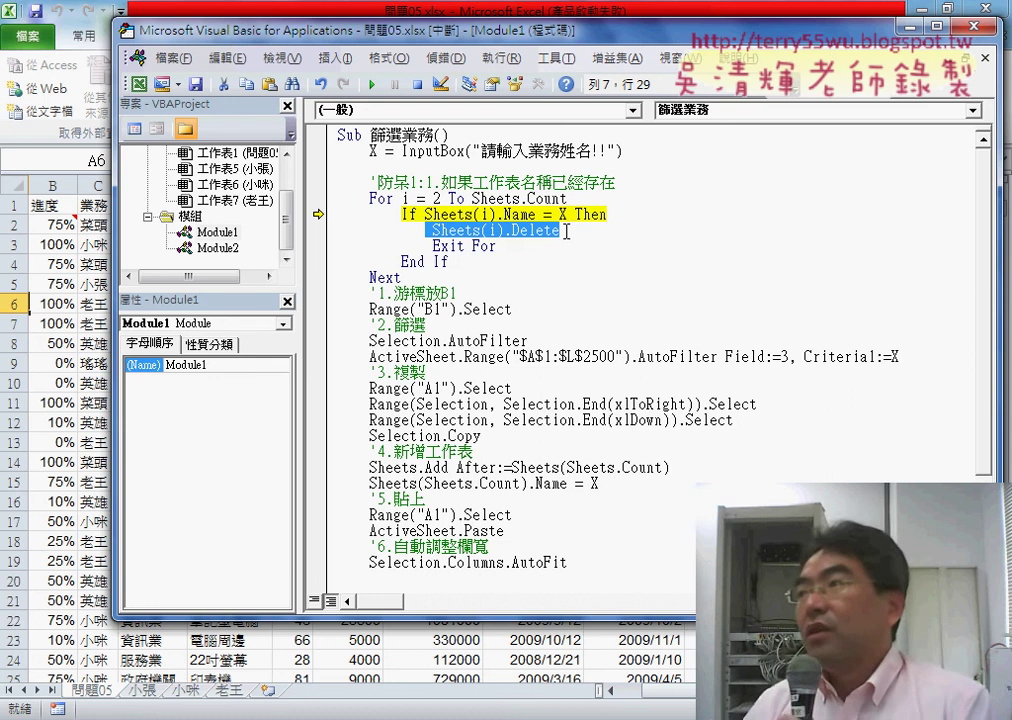
left_click_drag(434, 247, 488, 247)
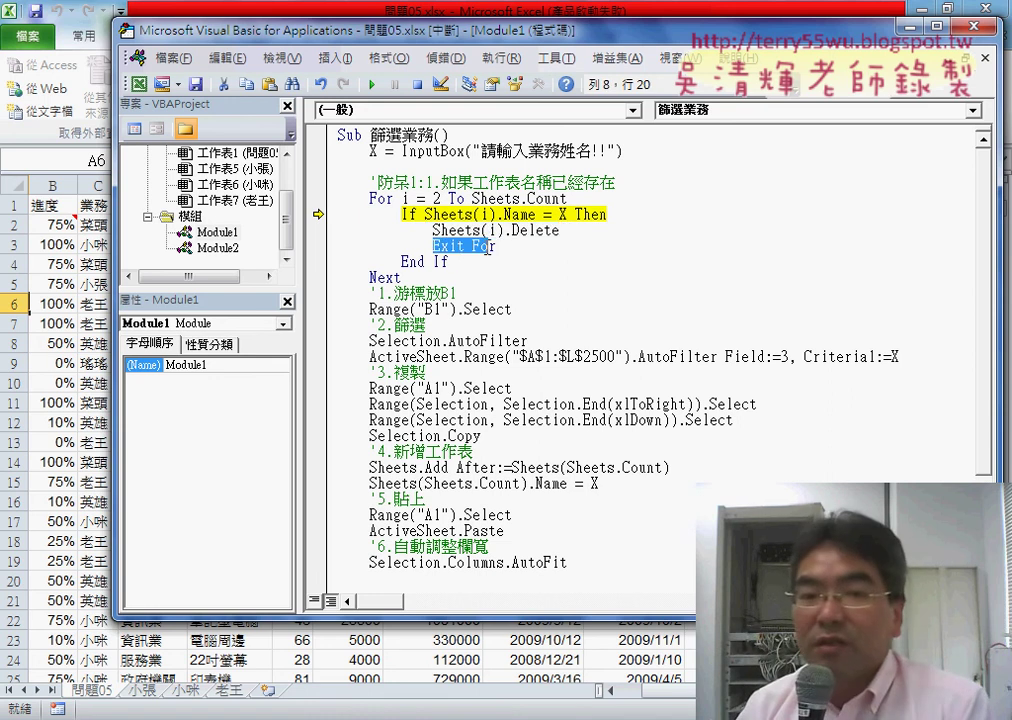
left_click_drag(320, 232, 318, 246)
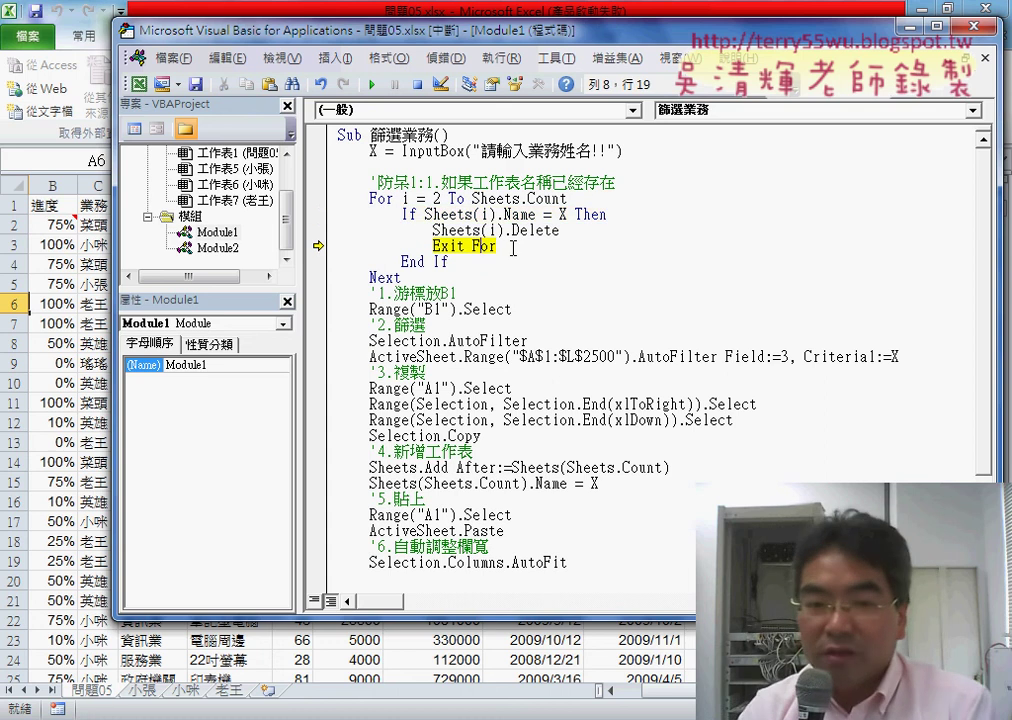
key("F8")
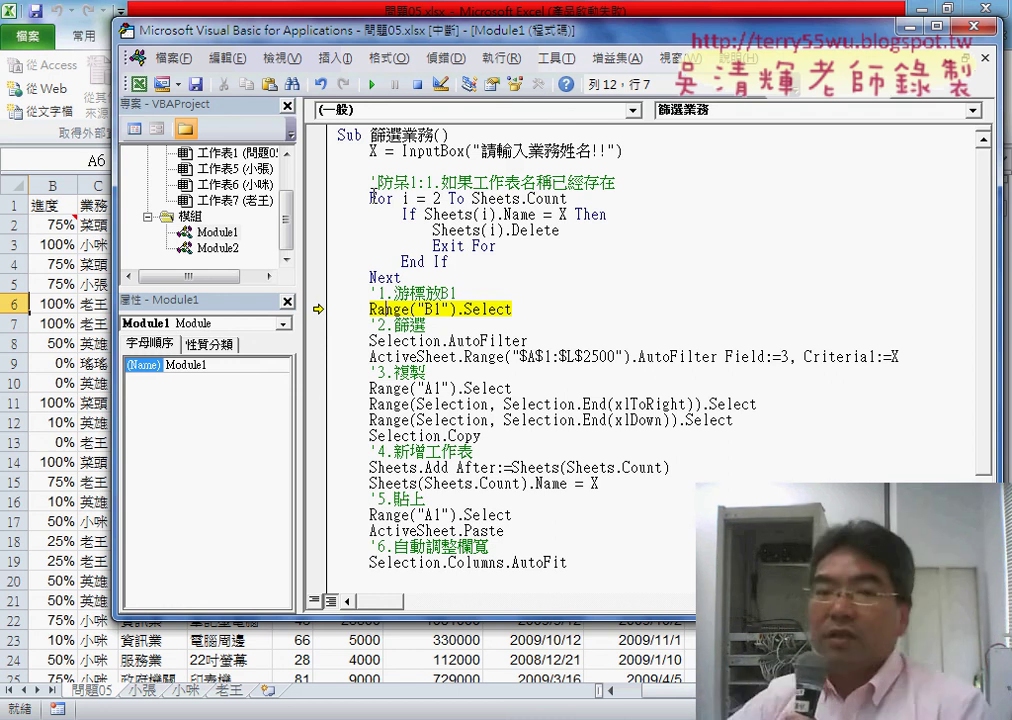
left_click(436, 198)
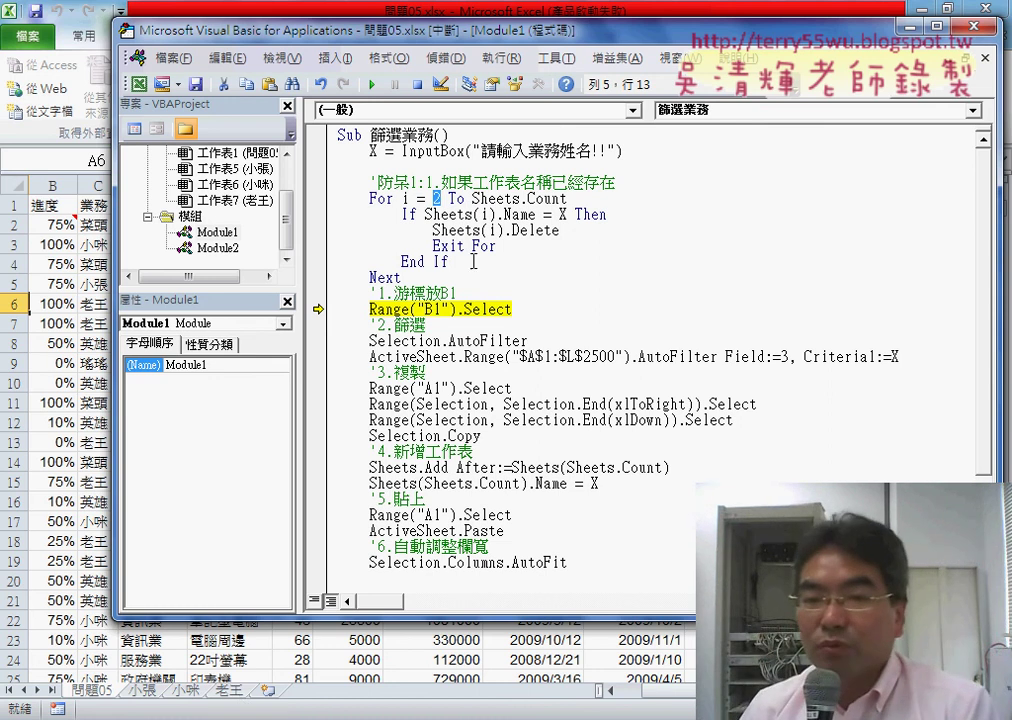
left_click_drag(496, 246, 452, 246)
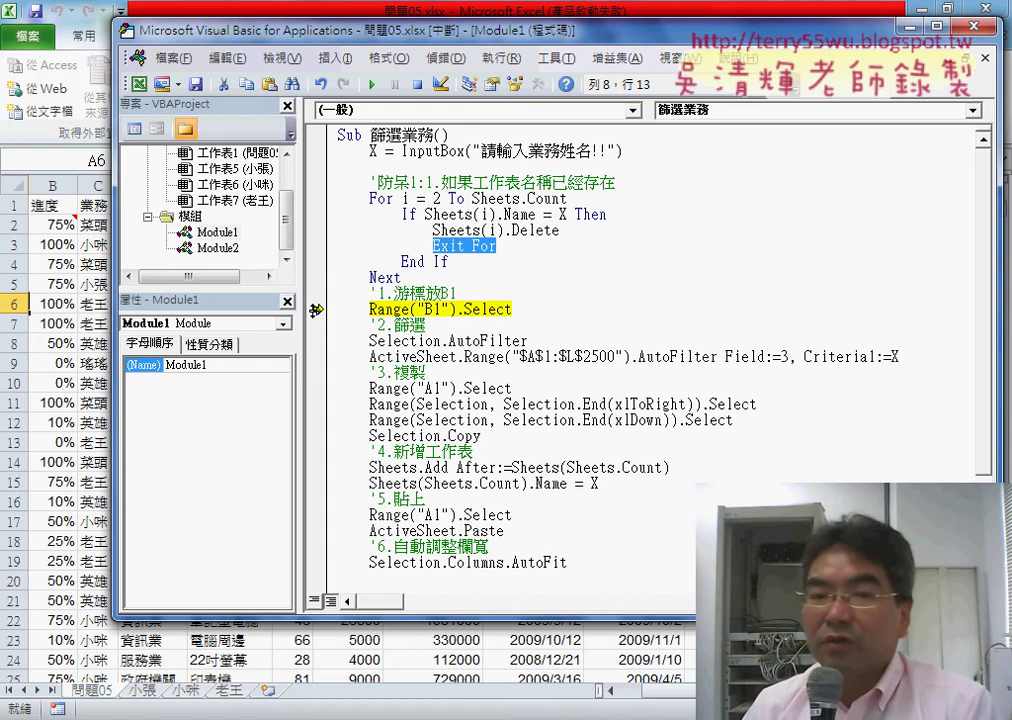
Let the paused macro finish and go back to Excel's 問題05 data sheet
left_click(370, 88)
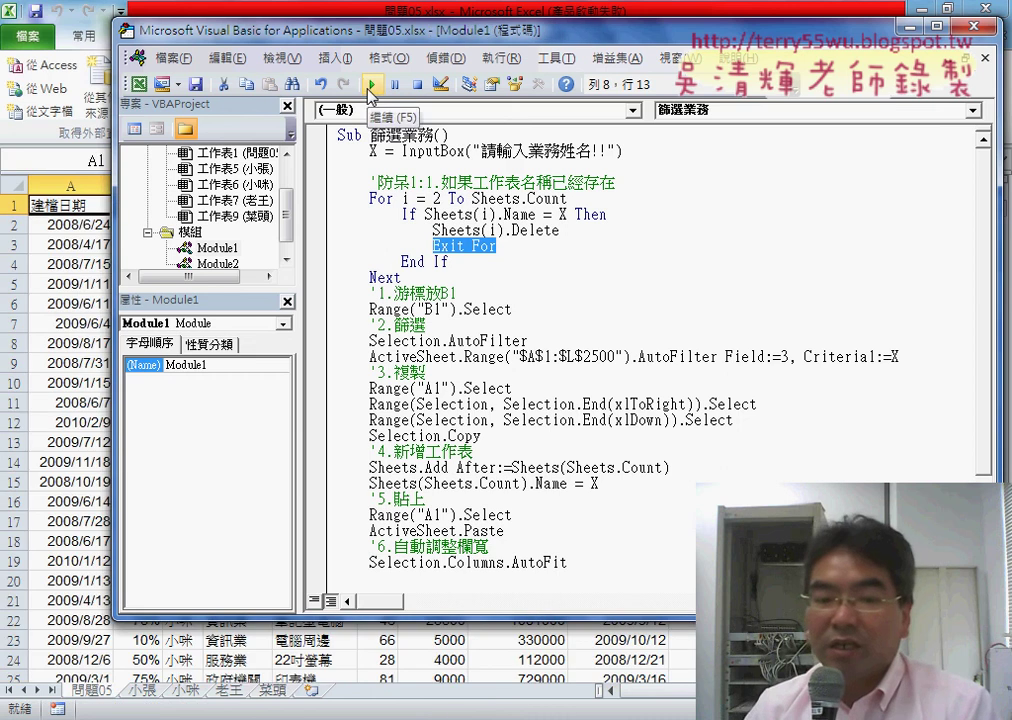
left_click(272, 692)
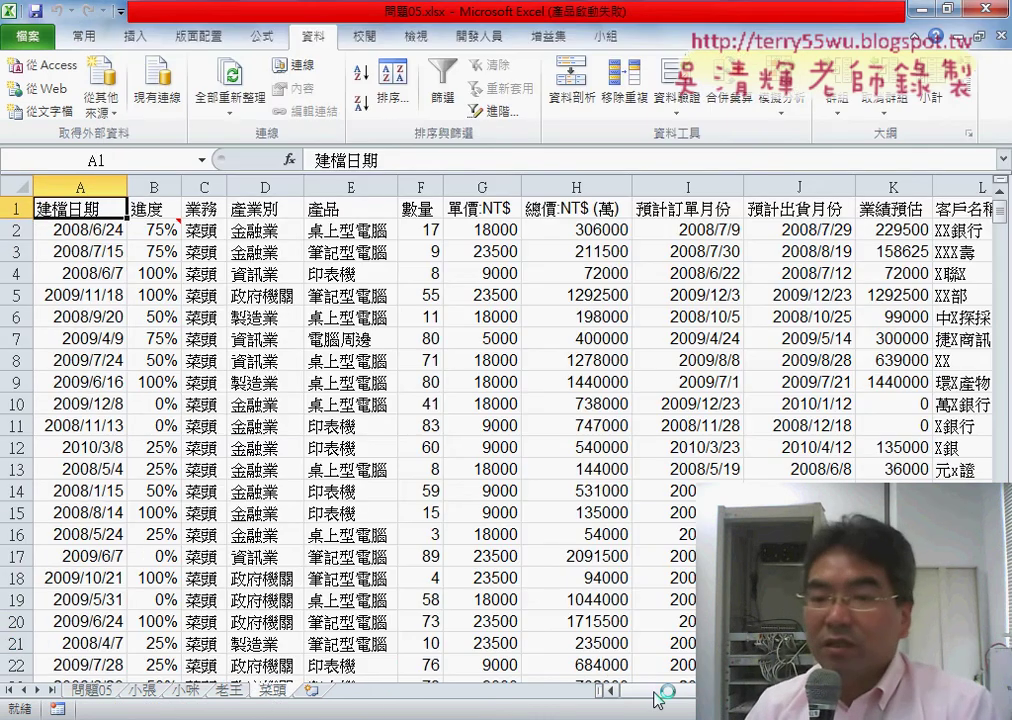
left_click_drag(601, 690, 612, 690)
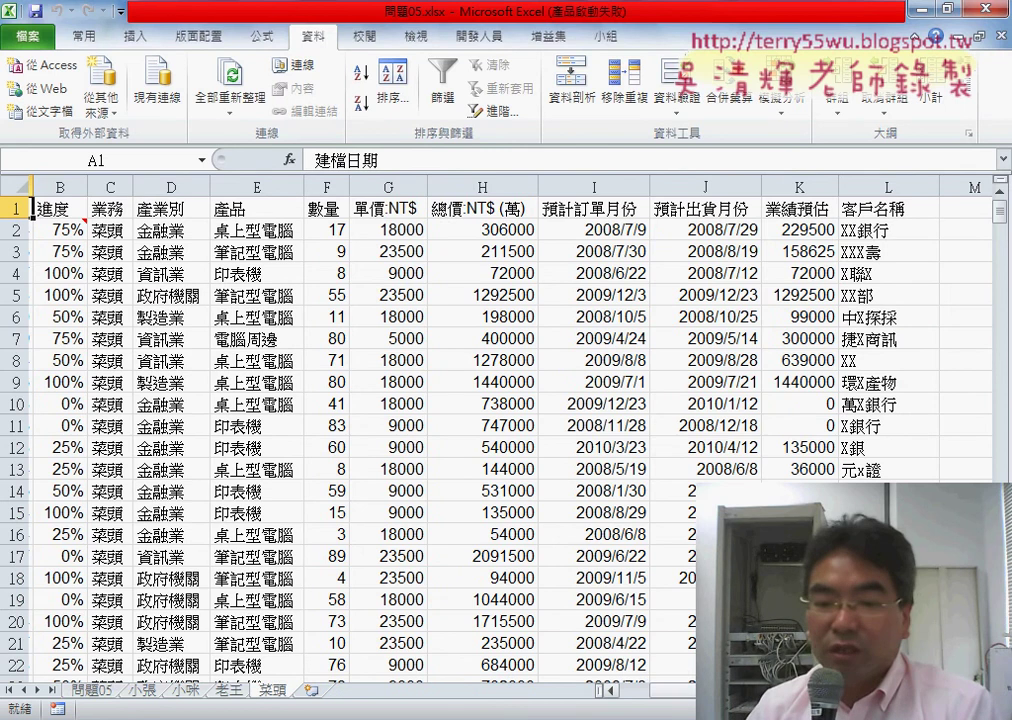
scroll(150, 550, "left", 1)
left_click(91, 690)
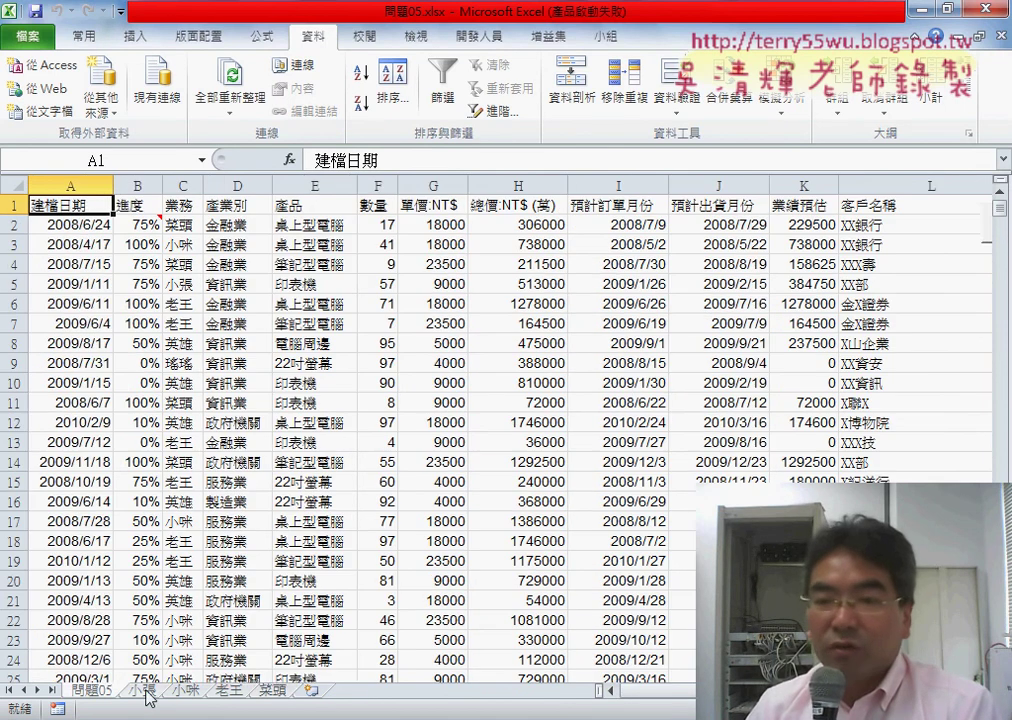
Rerun the 篩選業務 macro with salesperson name 菜頭
left_click(687, 690)
left_click(925, 236)
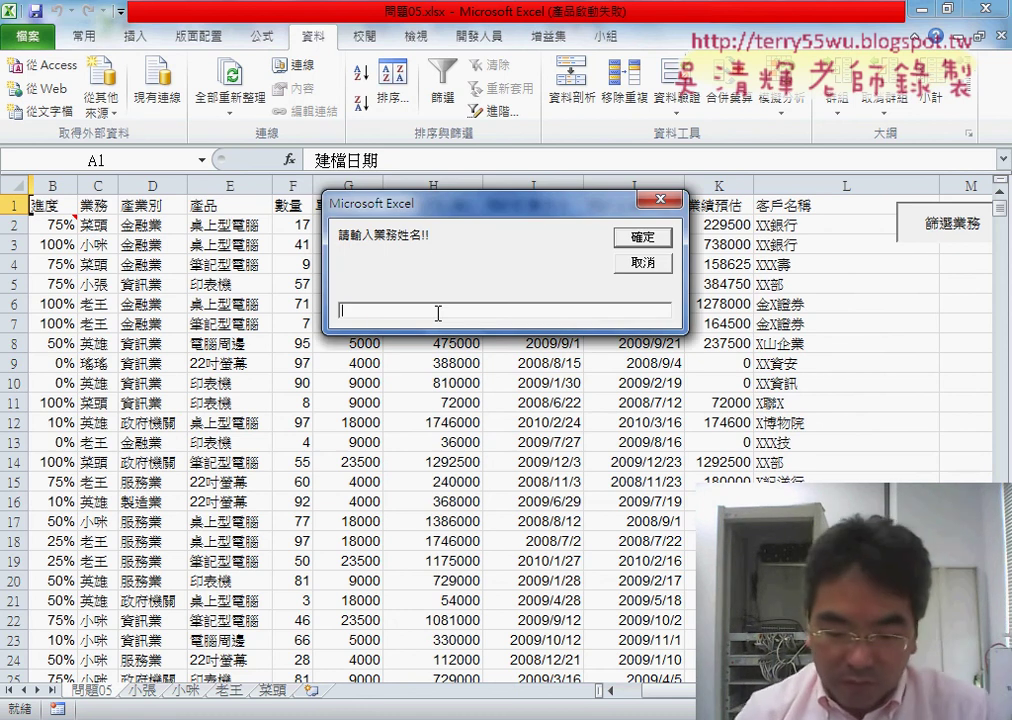
type("ㄅ")
type("菜頭")
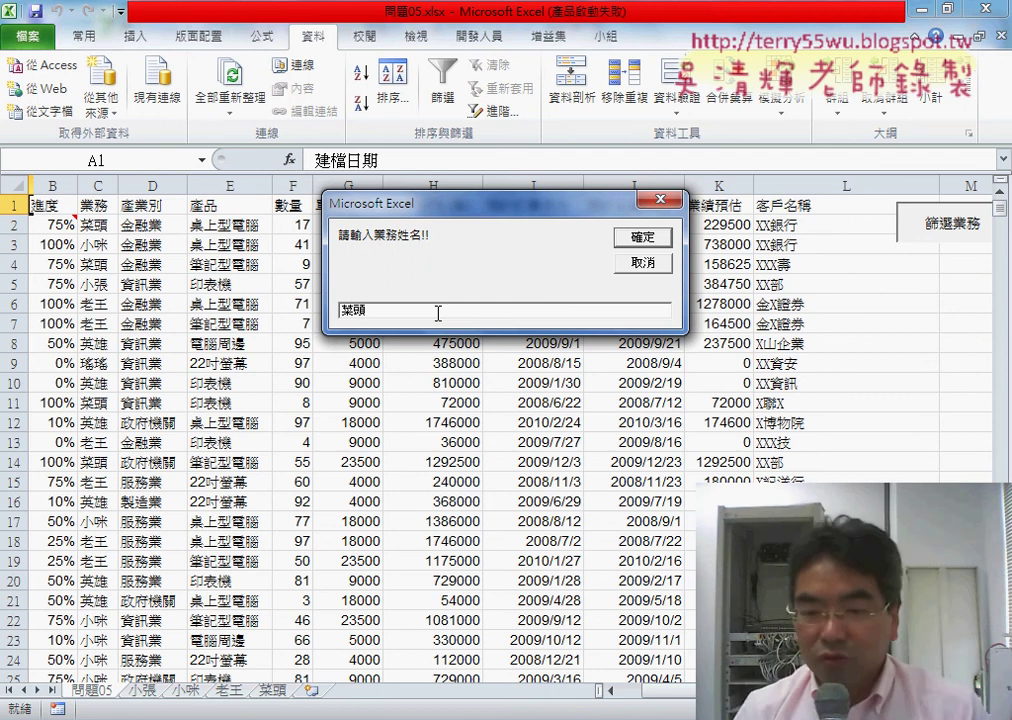
key("Return")
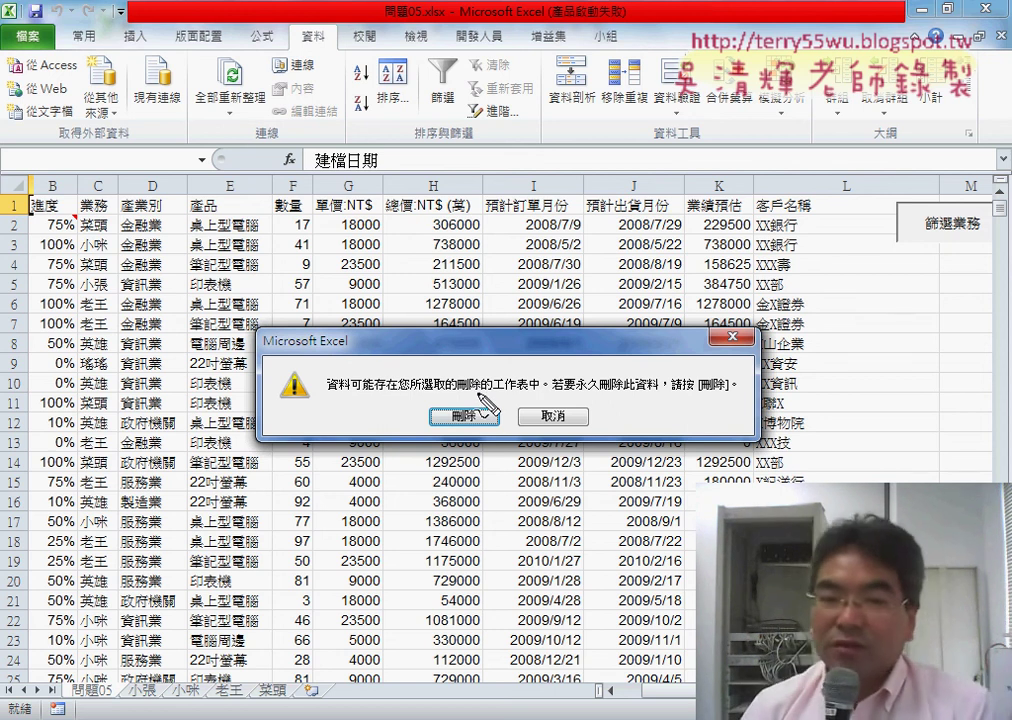
Confirm deleting the old 菜頭 sheet so the macro rebuilds it, then return to the code with Alt+F11
mouse_move(249, 430)
left_mouse_down()
mouse_move(741, 336)
mouse_move(250, 440)
left_mouse_up()
mouse_move(490, 322)
left_mouse_down()
mouse_move(540, 322)
mouse_move(512, 297)
mouse_move(615, 300)
mouse_move(625, 318)
left_mouse_up()
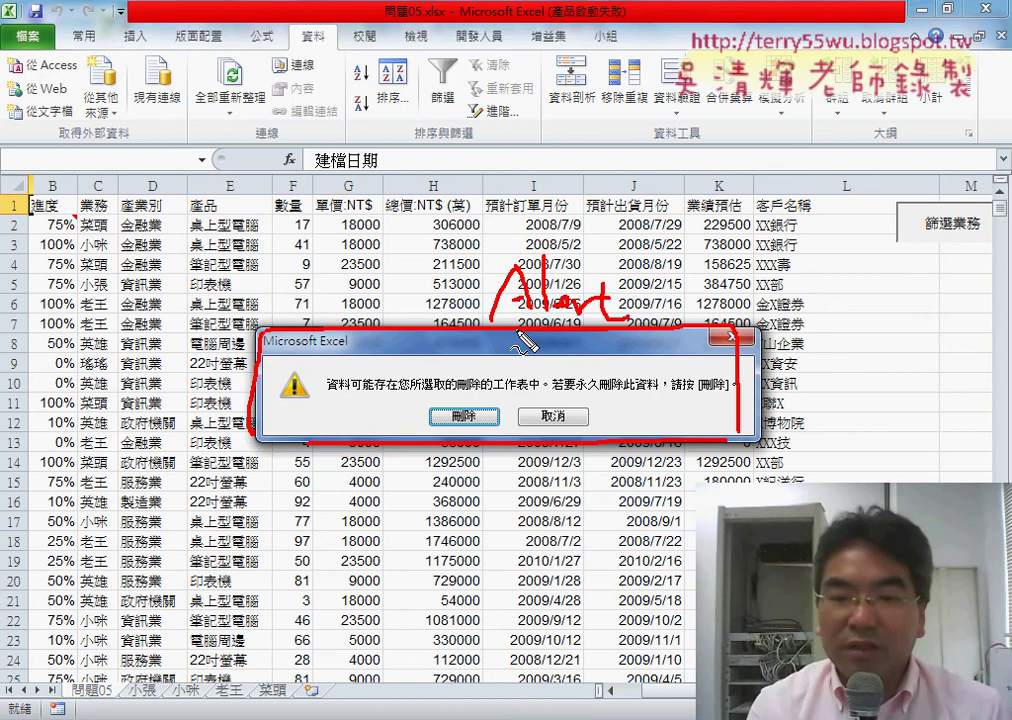
key("Escape")
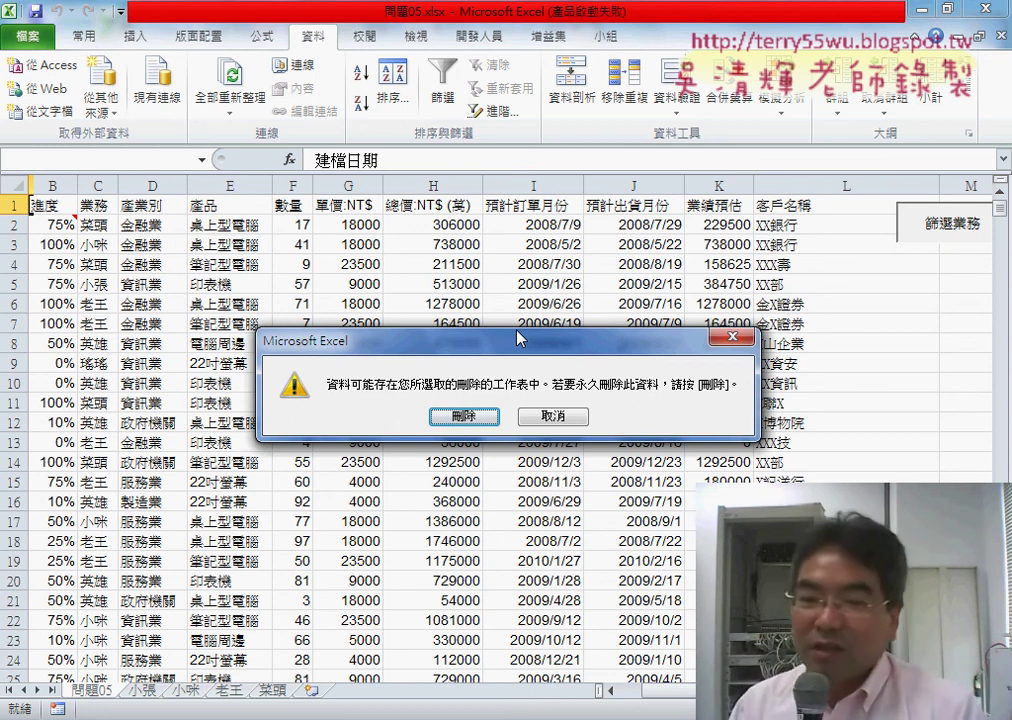
left_click(465, 416)
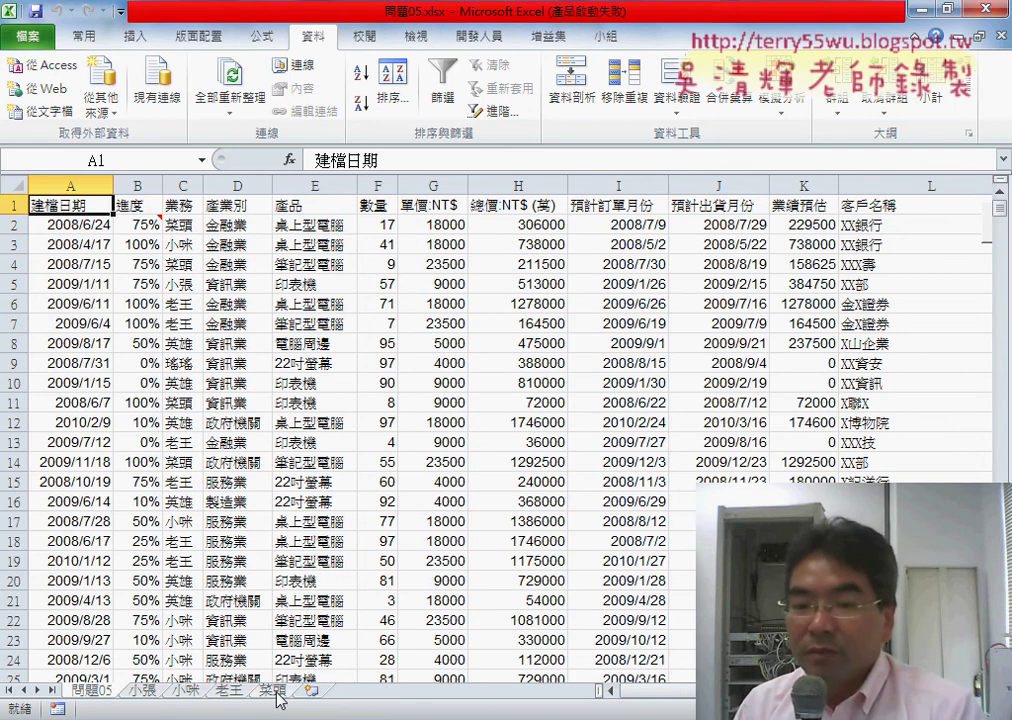
key("alt+F11")
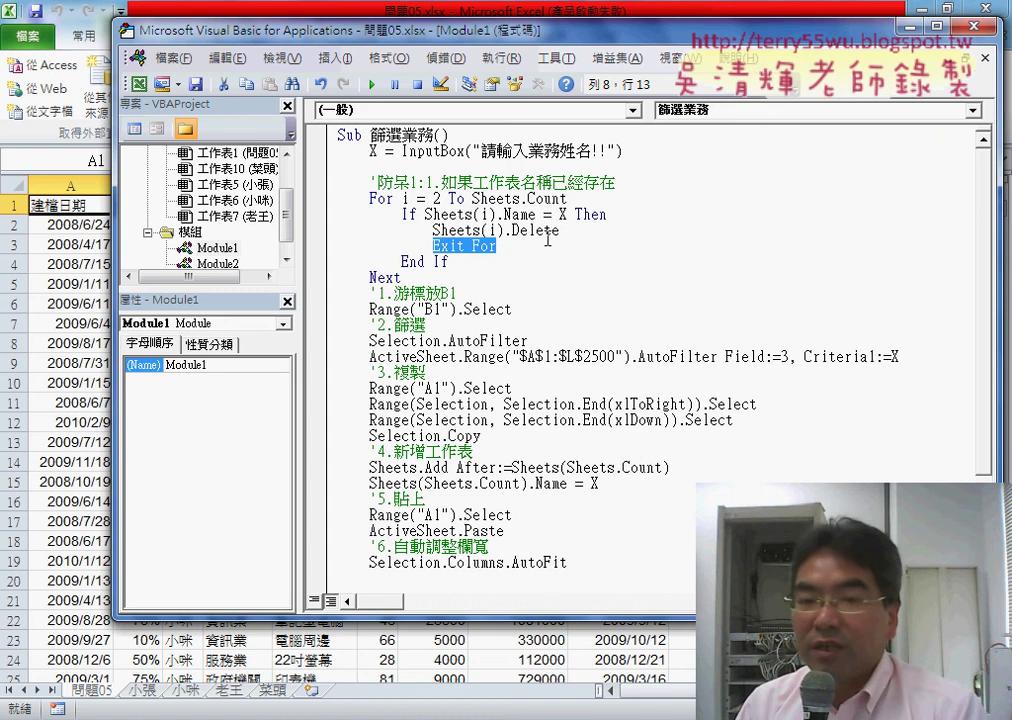
Insert indented blank lines above and below Sheets(i).Delete inside the If block
left_click_drag(559, 231, 432, 231)
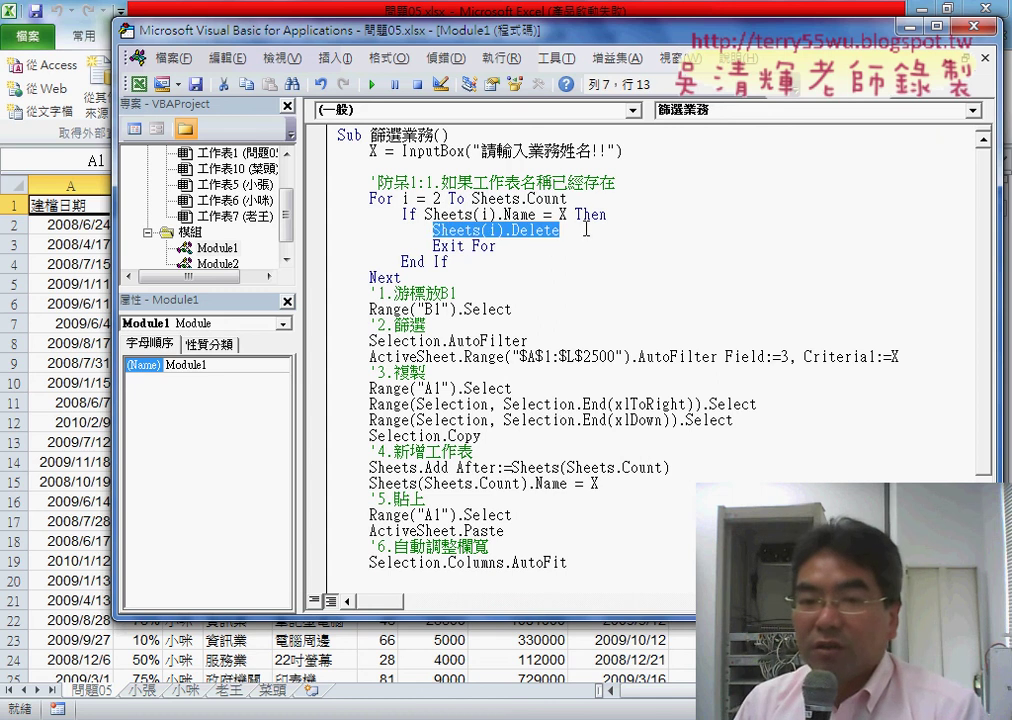
left_click_drag(607, 214, 403, 216)
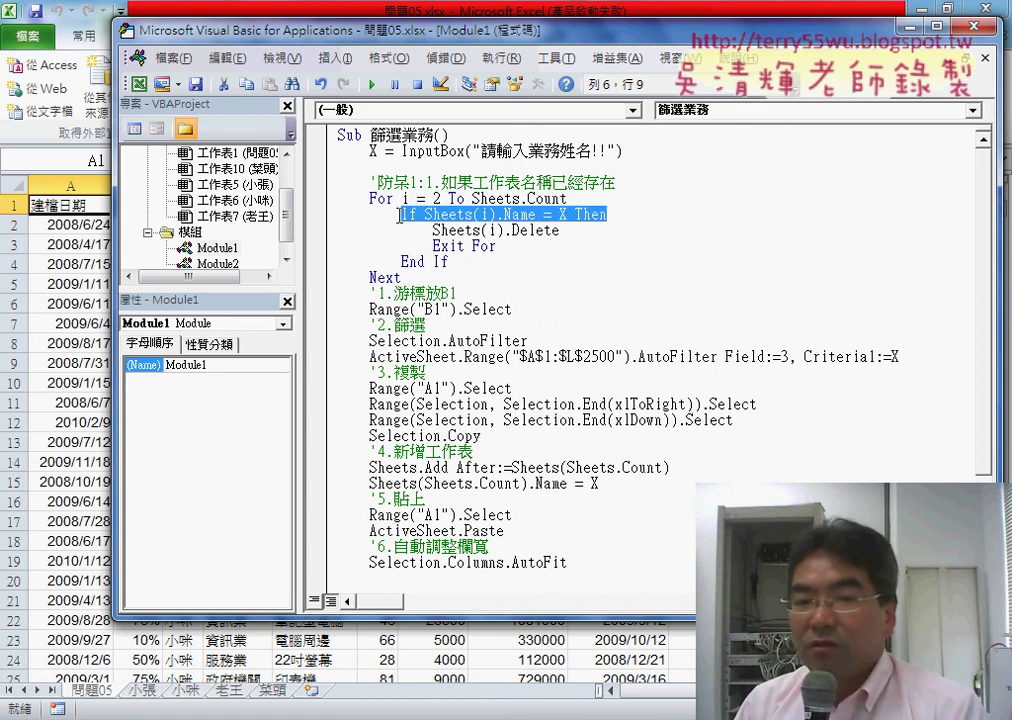
left_click(617, 216)
key("Return")
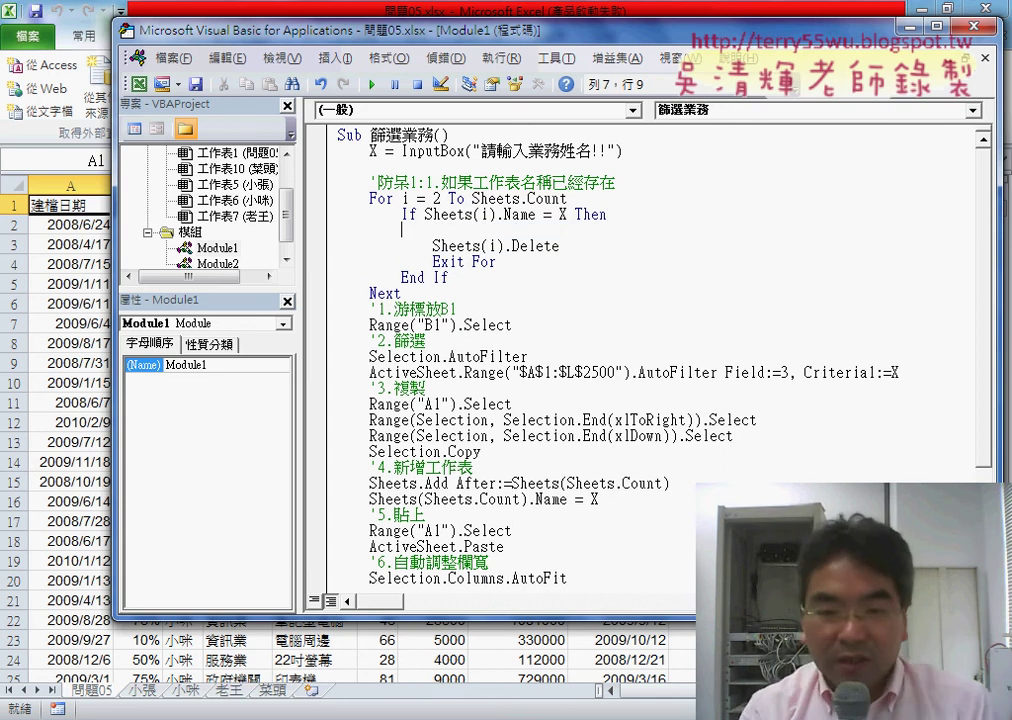
key("Tab")
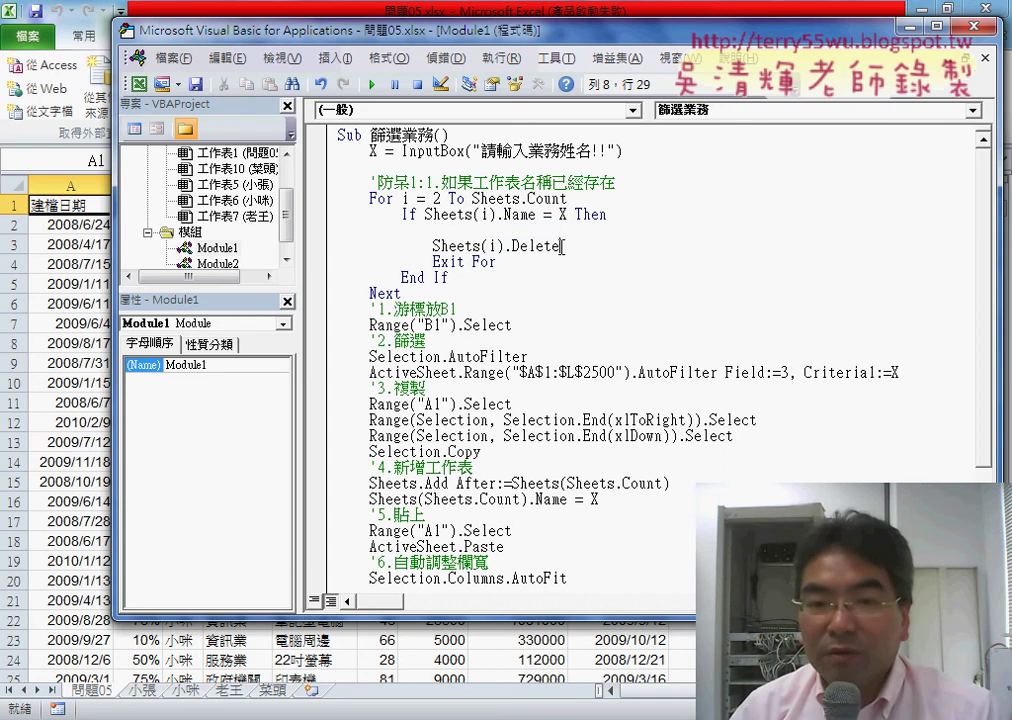
left_click_drag(561, 246, 431, 242)
left_click(433, 231)
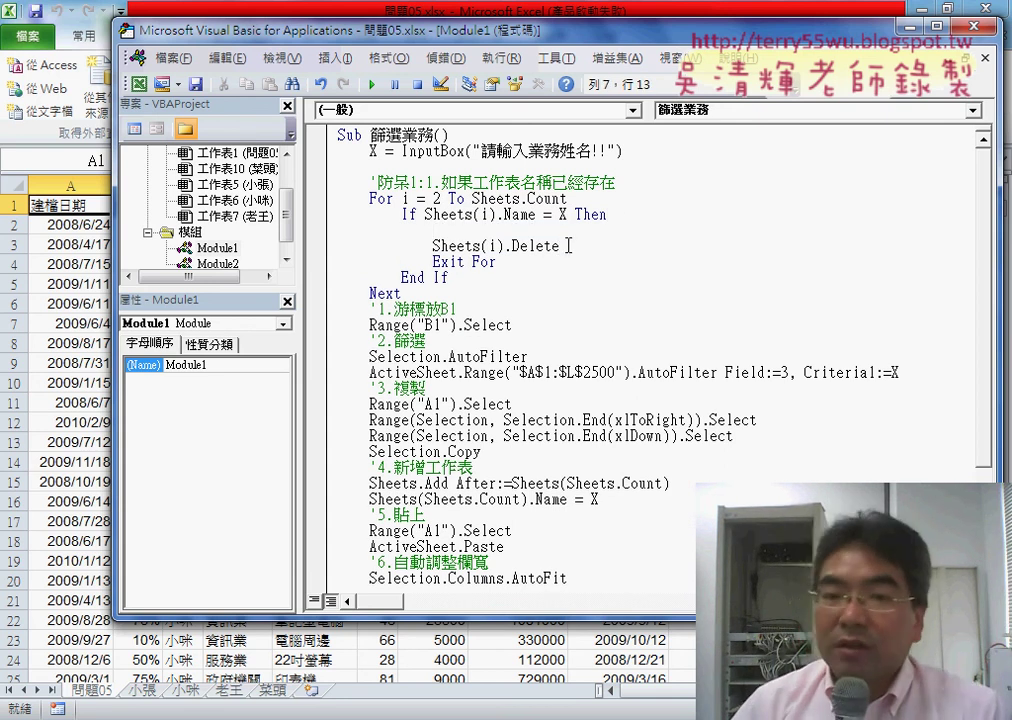
left_click(568, 245)
key("Return")
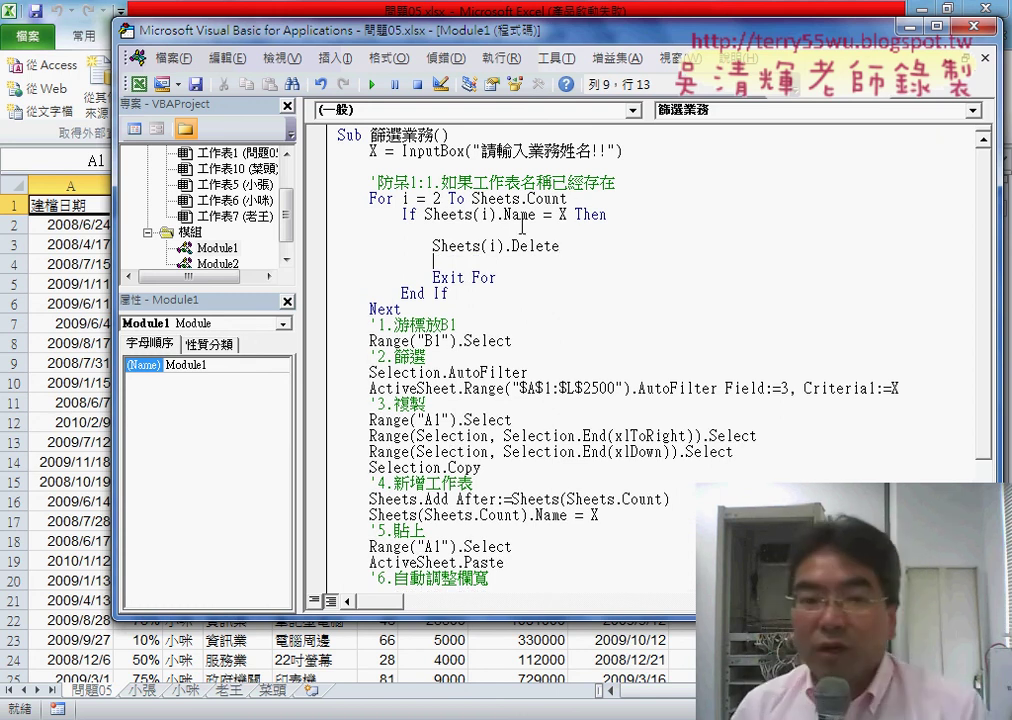
left_click(511, 230)
type("appication")
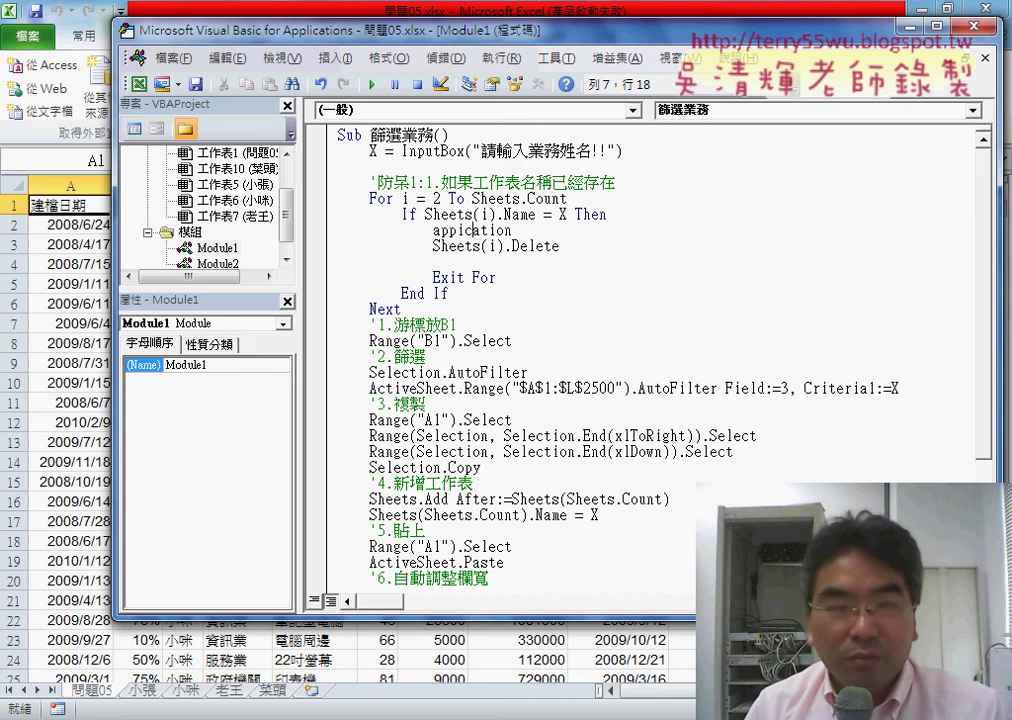
Fix the line above Sheets(i).Delete to read Application.DisplayAlerts = False
left_click(457, 230)
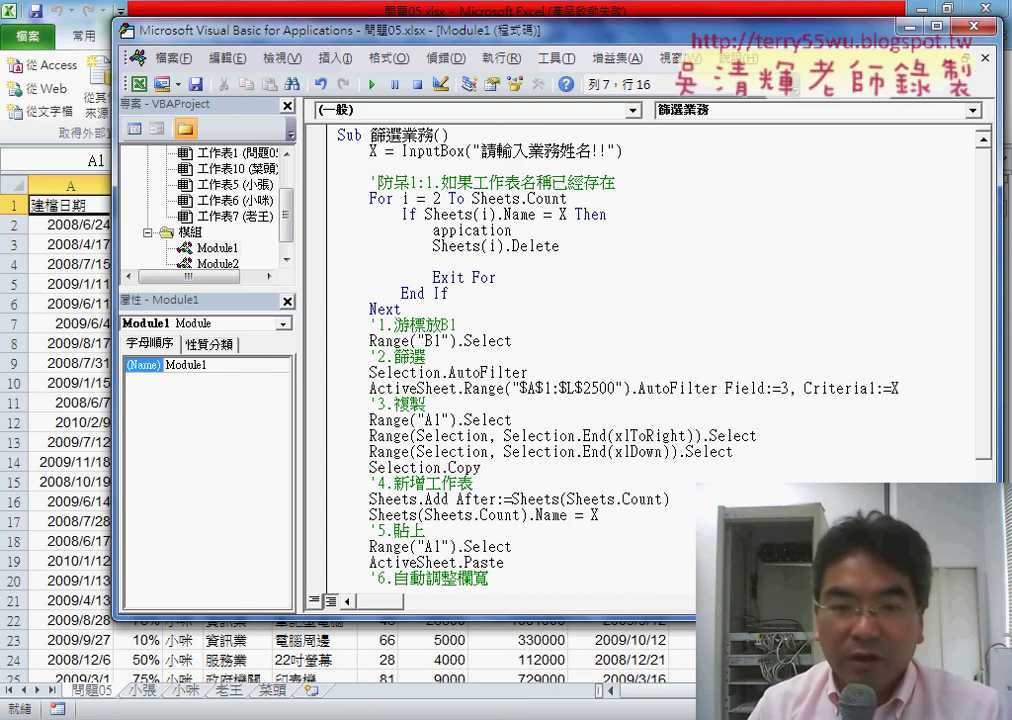
type("l")
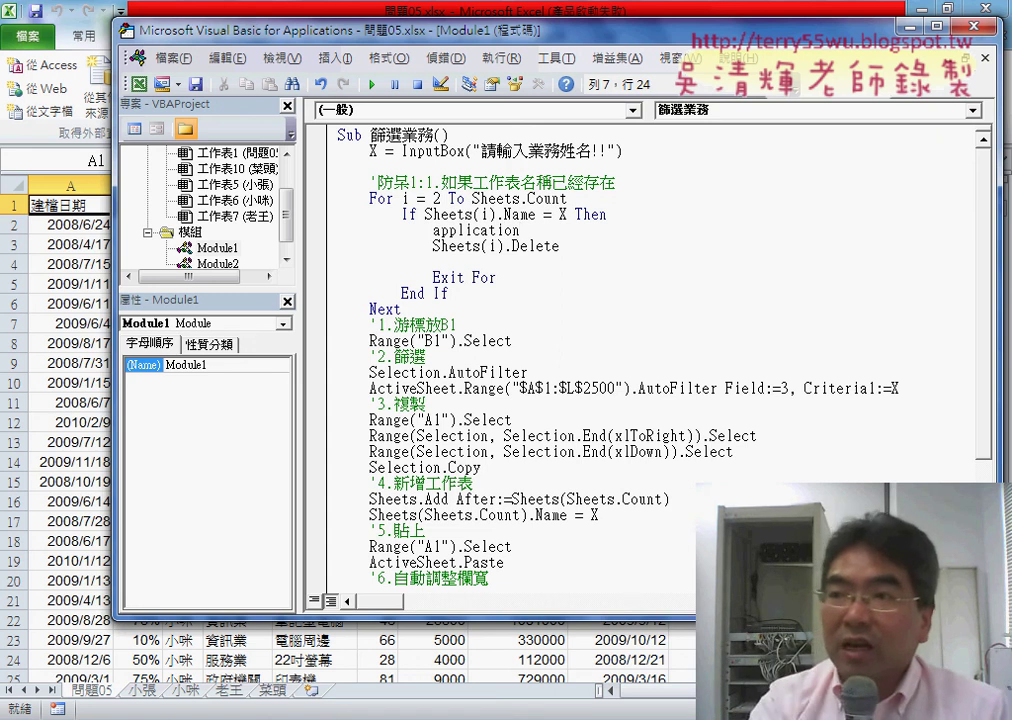
type(".")
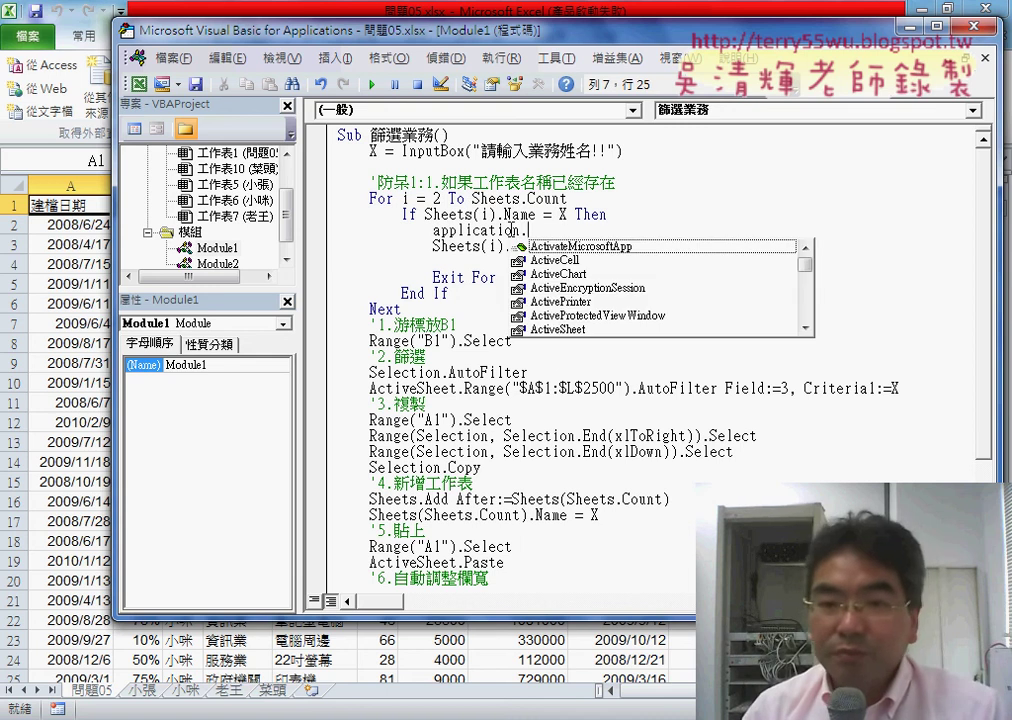
type("d")
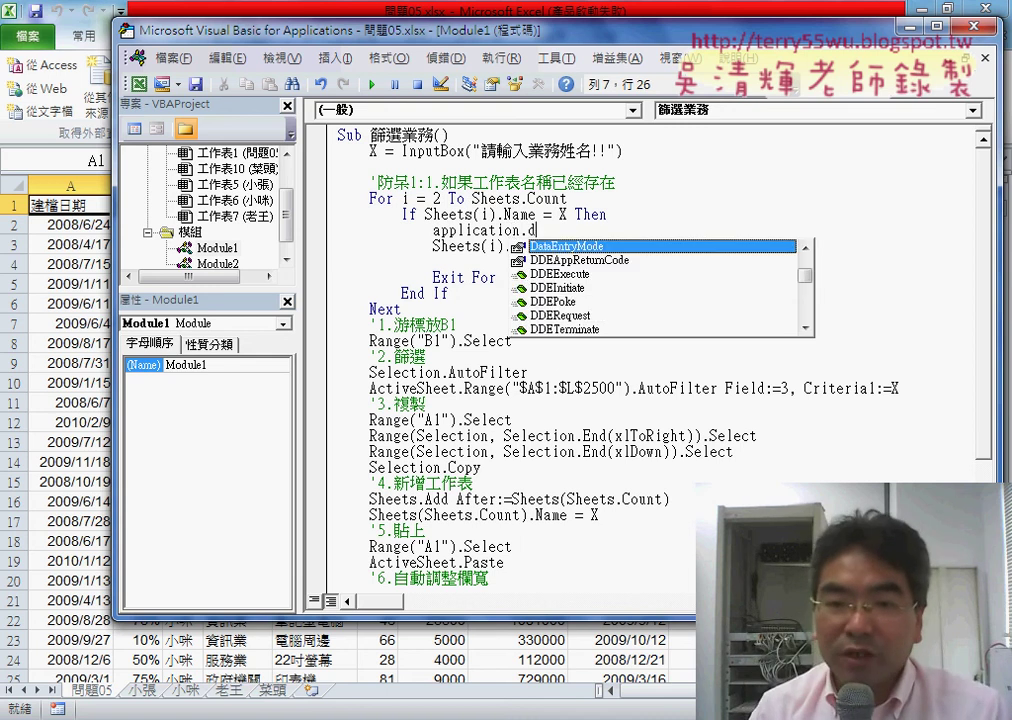
type("i")
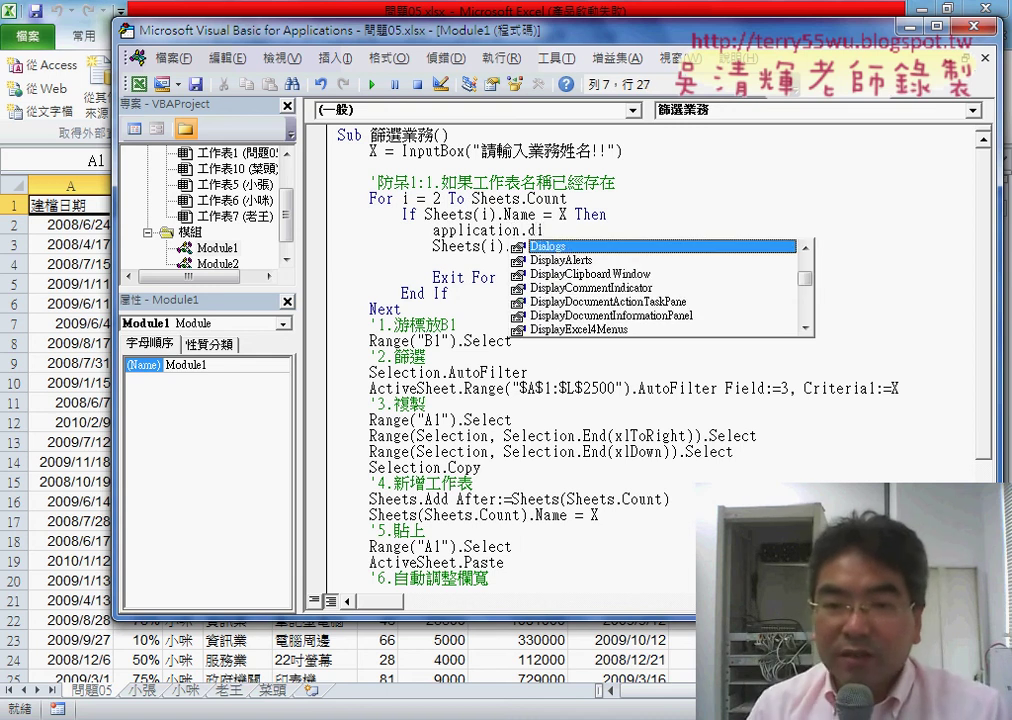
key("Down")
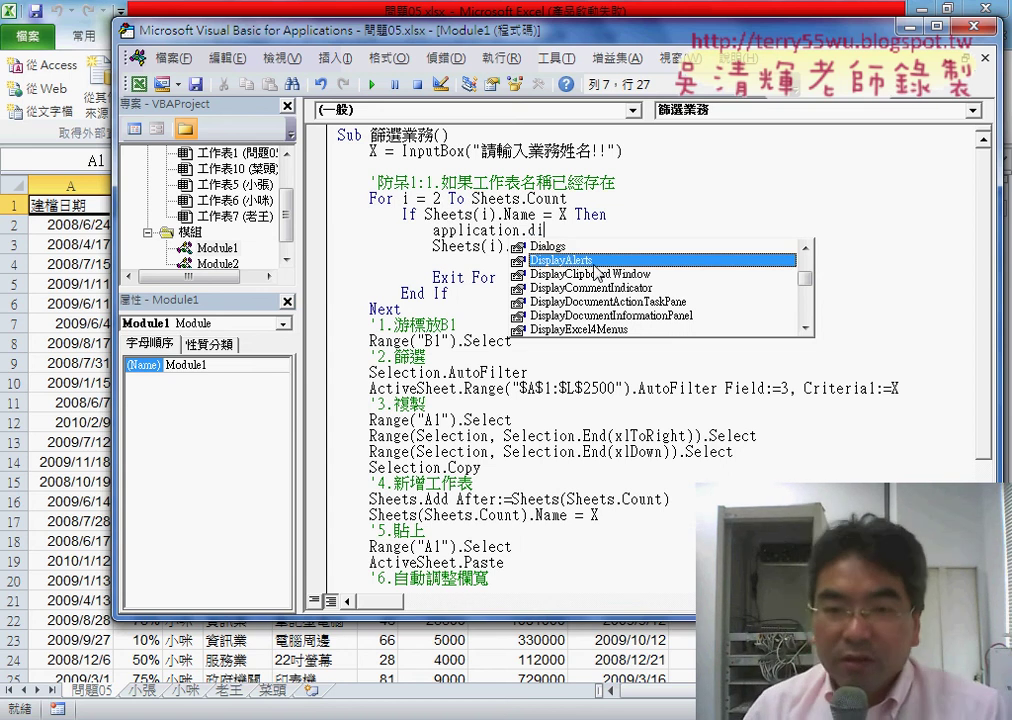
key("Tab")
type("=")
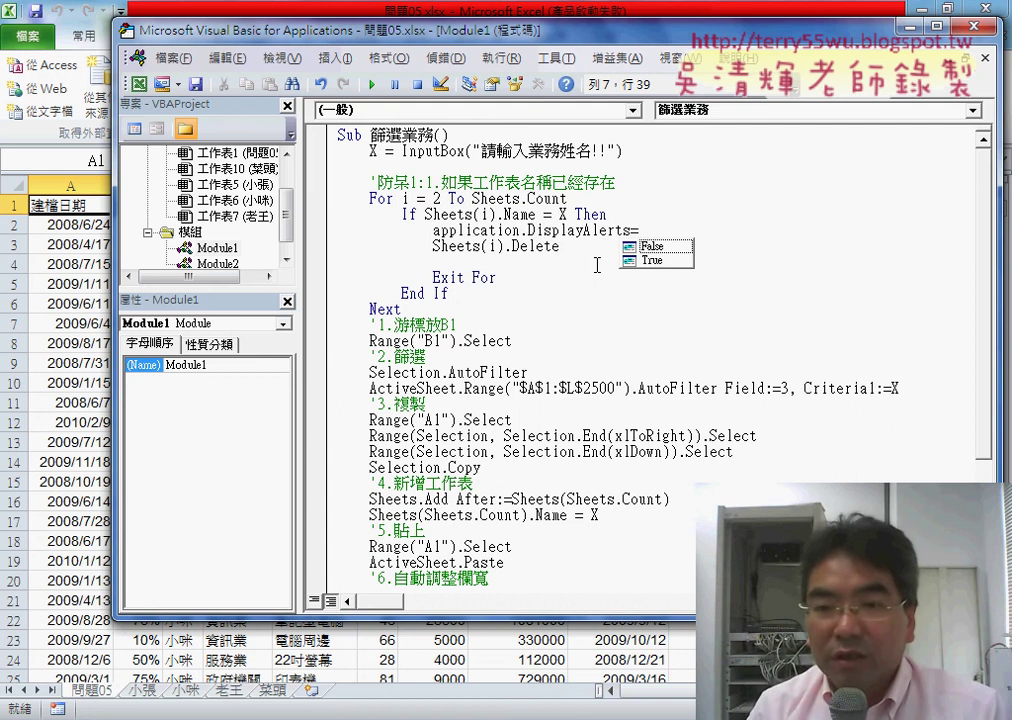
key("Tab")
Add Application.DisplayAlerts = True on the line after Sheets(i).Delete
left_click(597, 265)
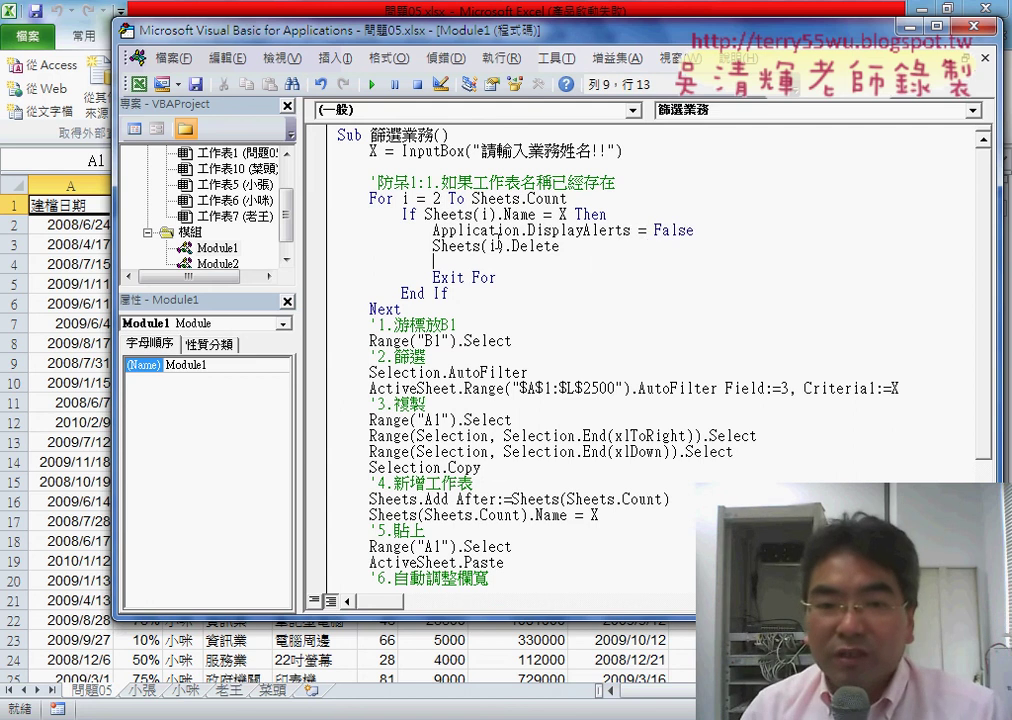
mouse_move(433, 230)
left_mouse_down()
mouse_move(641, 230)
mouse_move(433, 230)
left_mouse_up()
left_click(572, 240)
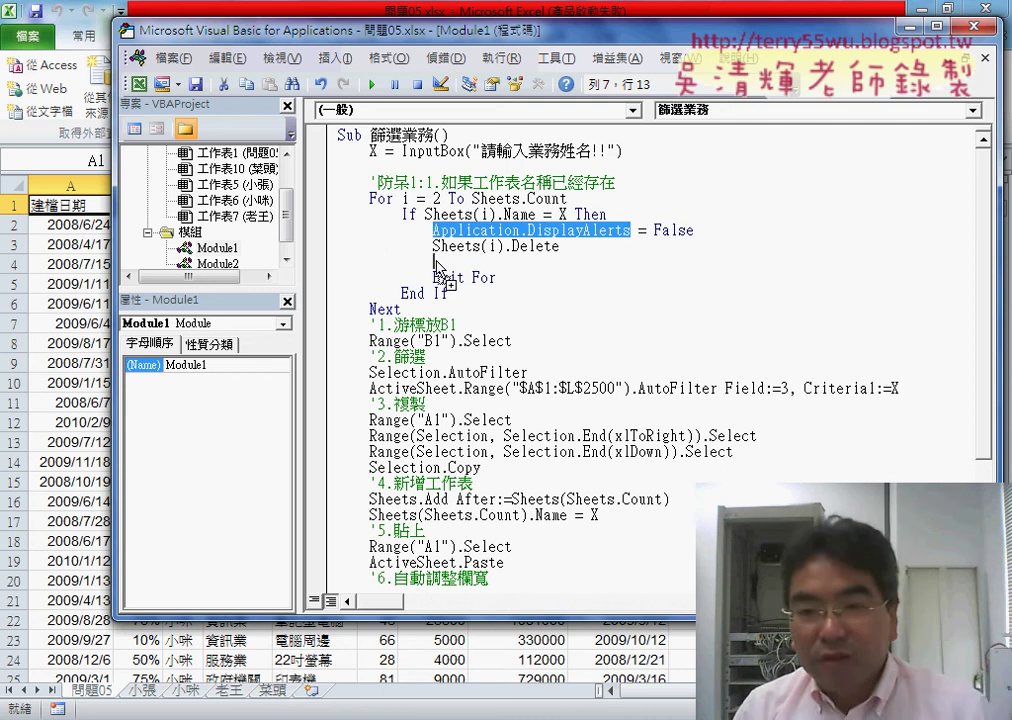
left_click_drag(437, 263, 434, 262)
type("=")
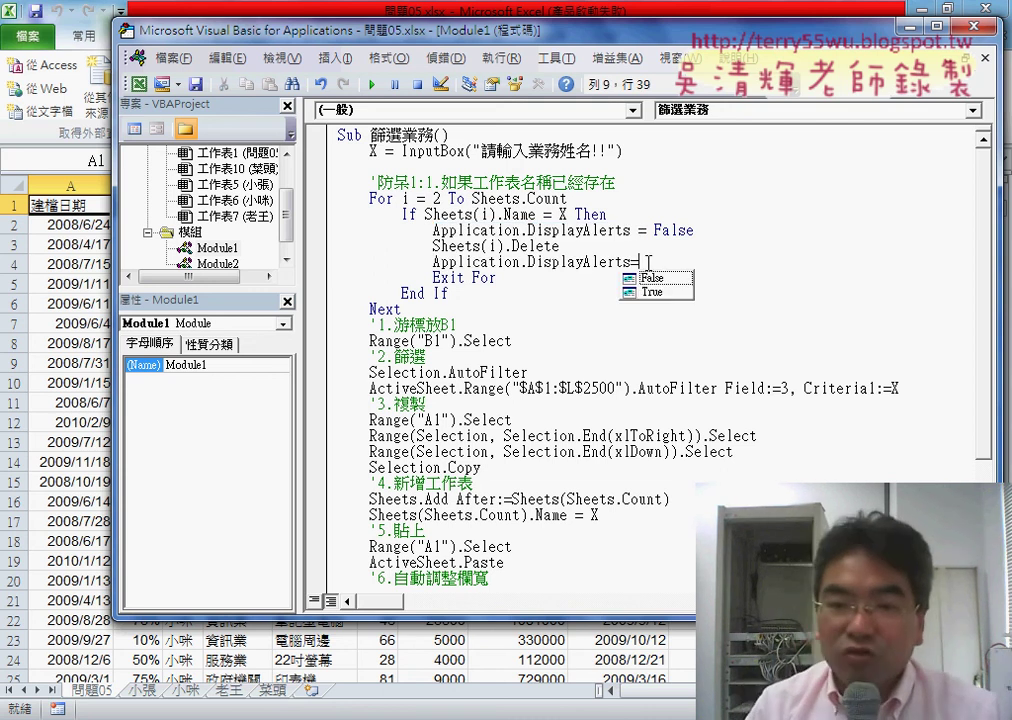
type("True")
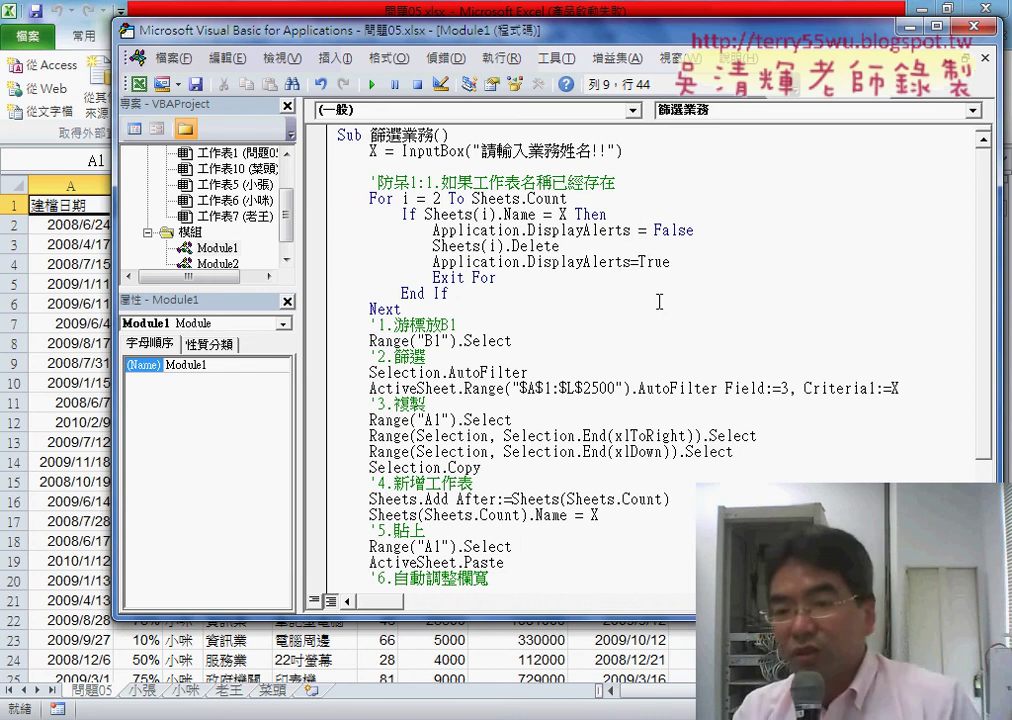
left_click(663, 306)
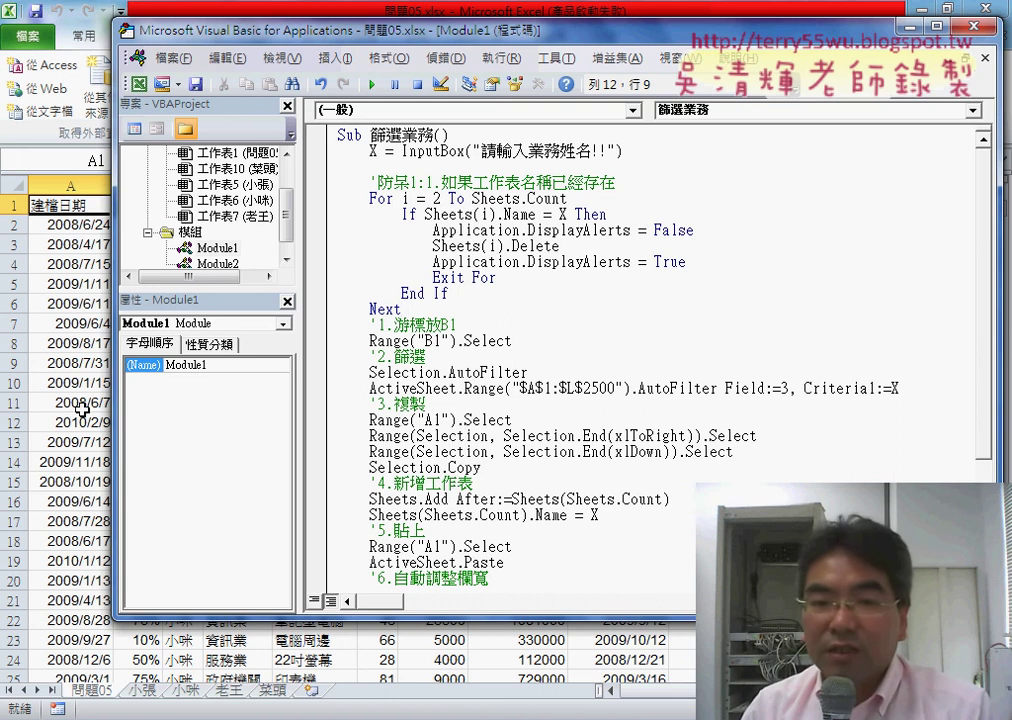
Run 篩選業務 from the Excel button for 小張, replacing the old 小張 sheet silently
left_click_drag(694, 230, 432, 230)
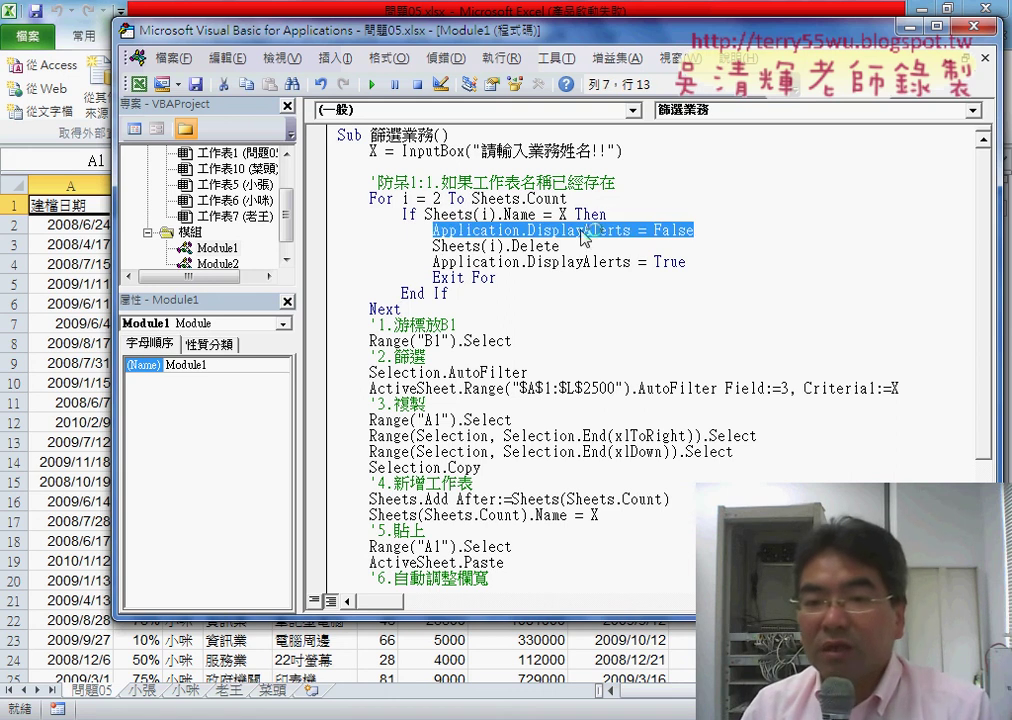
left_click_drag(699, 262, 432, 262)
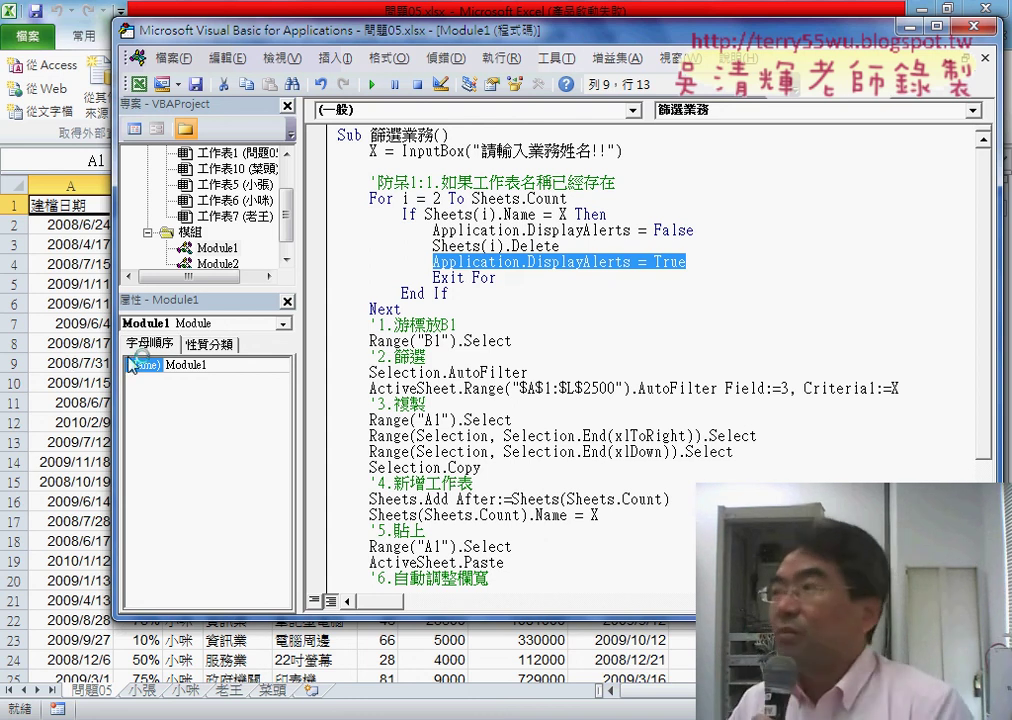
left_click(90, 381)
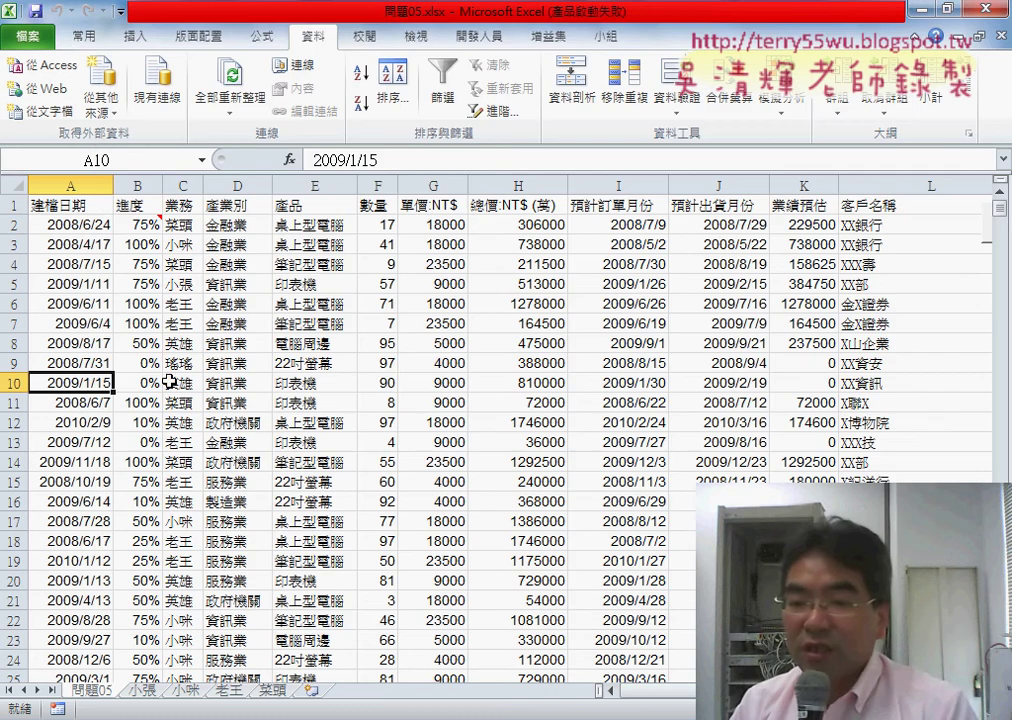
scroll(500, 400, "right", 2)
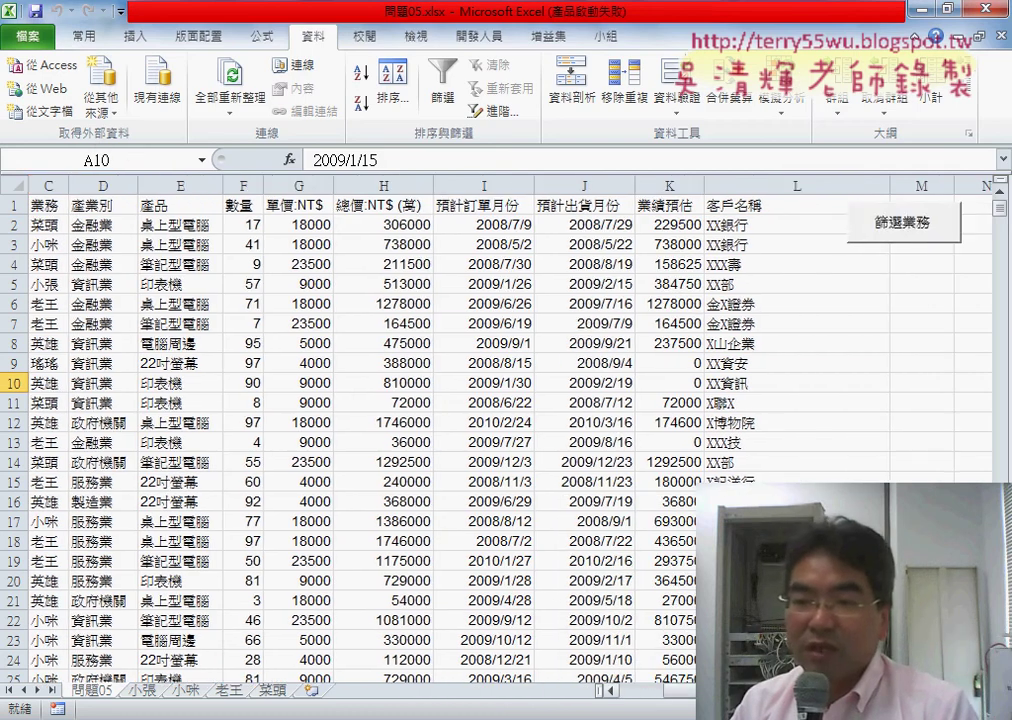
left_click(915, 221)
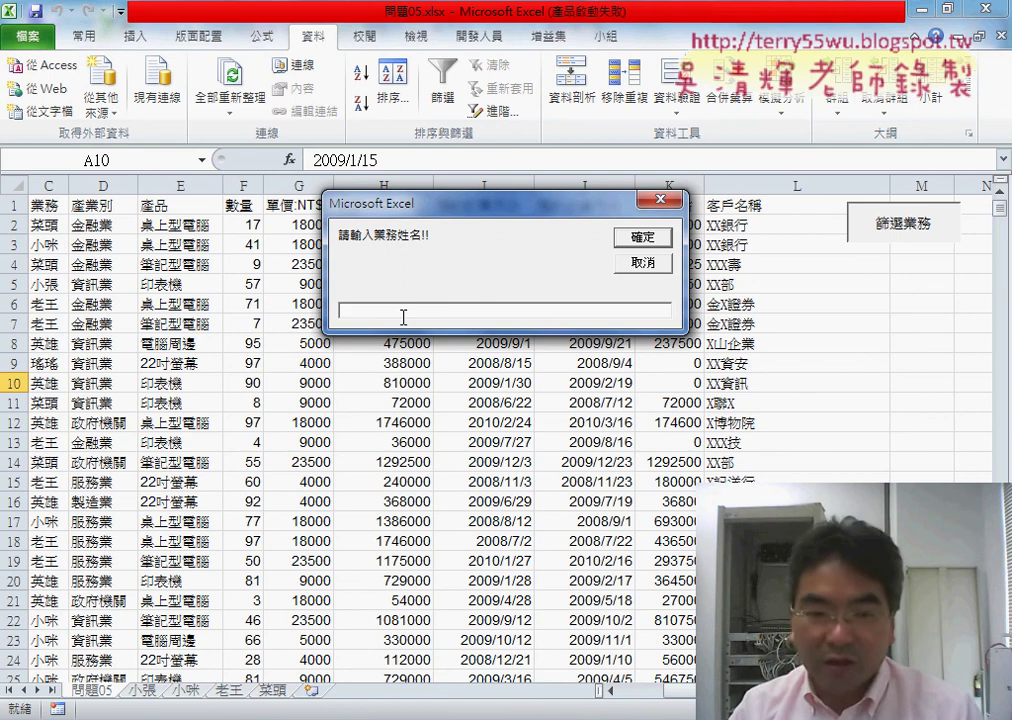
type("ce")
key("BackSpace")
key("BackSpace")
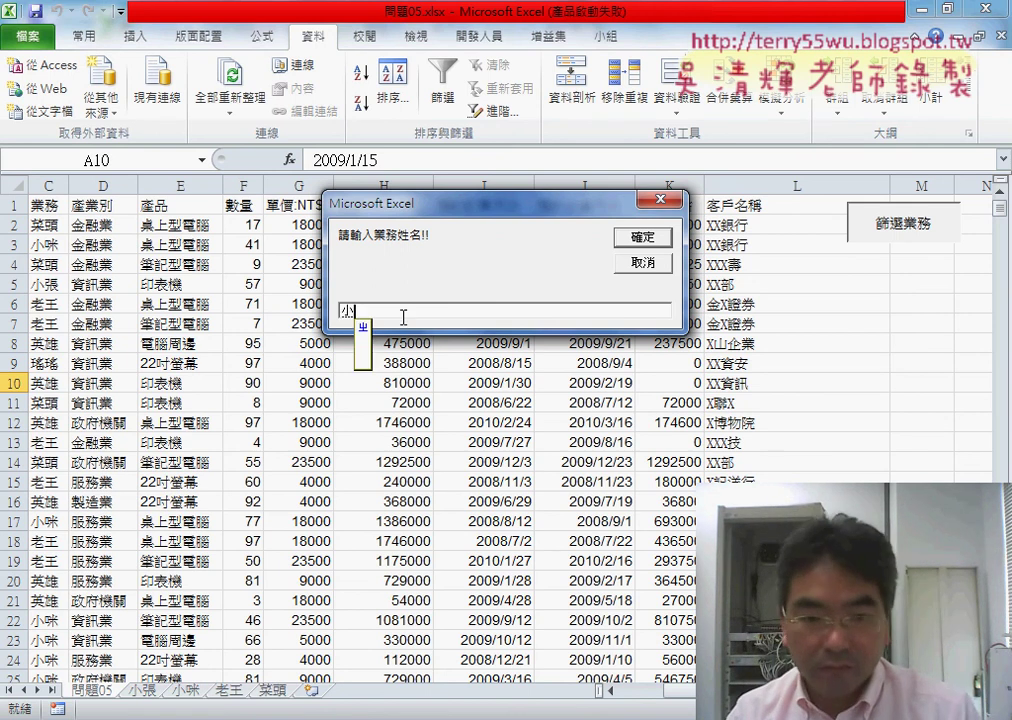
type("小張")
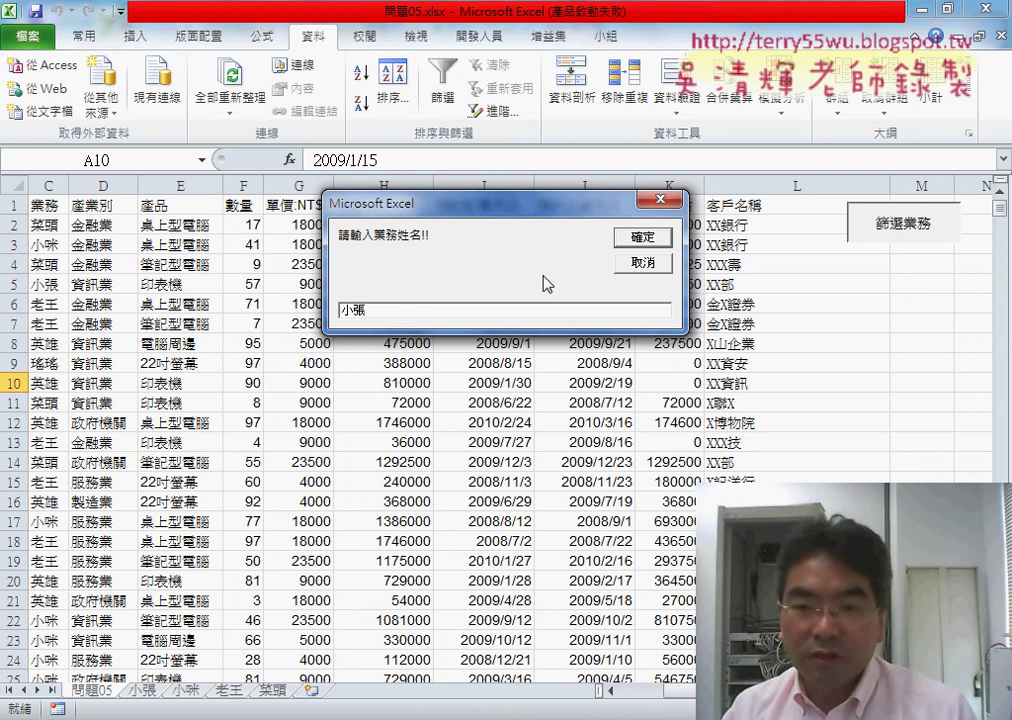
left_click(641, 237)
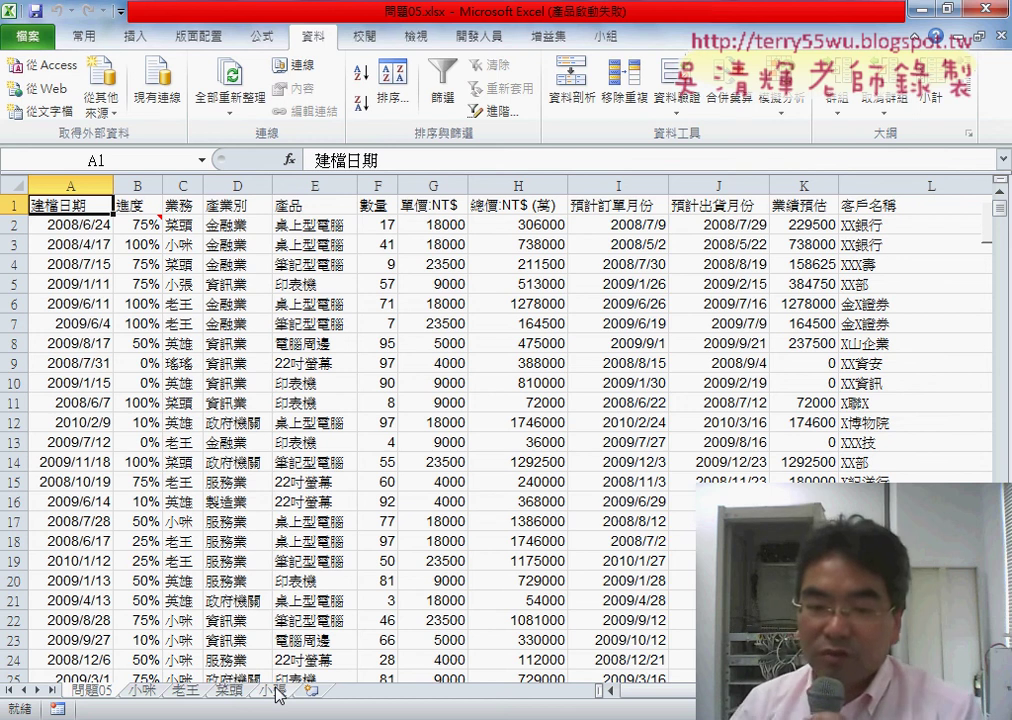
Insert a blank line after the same-name guard loop's Next statement
key("alt+F11")
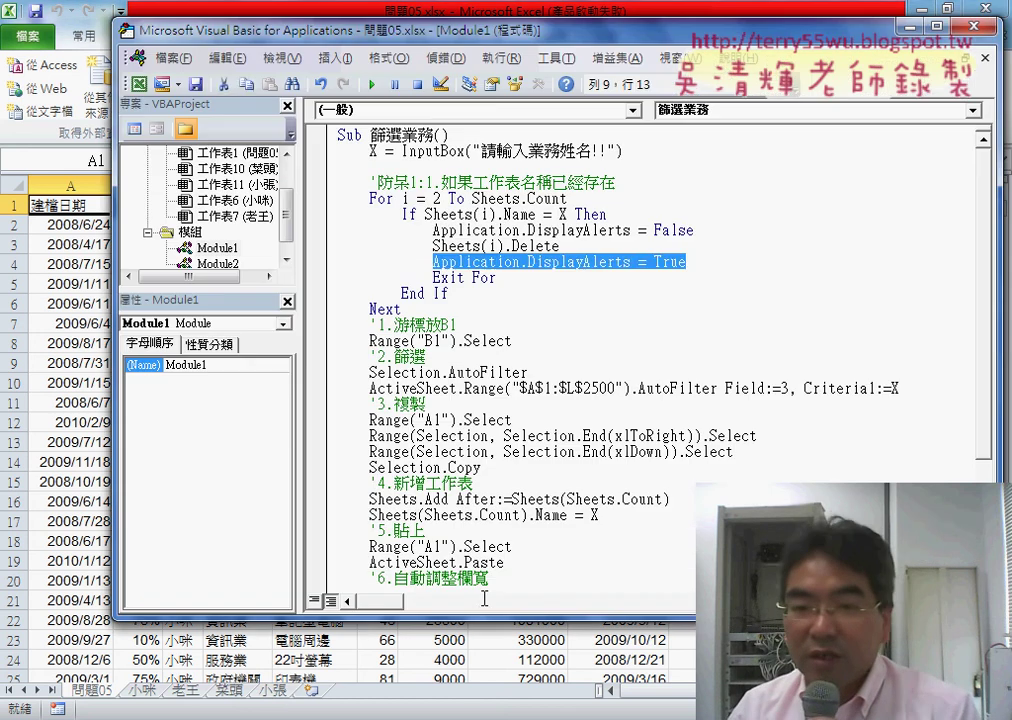
left_click_drag(693, 230, 432, 231)
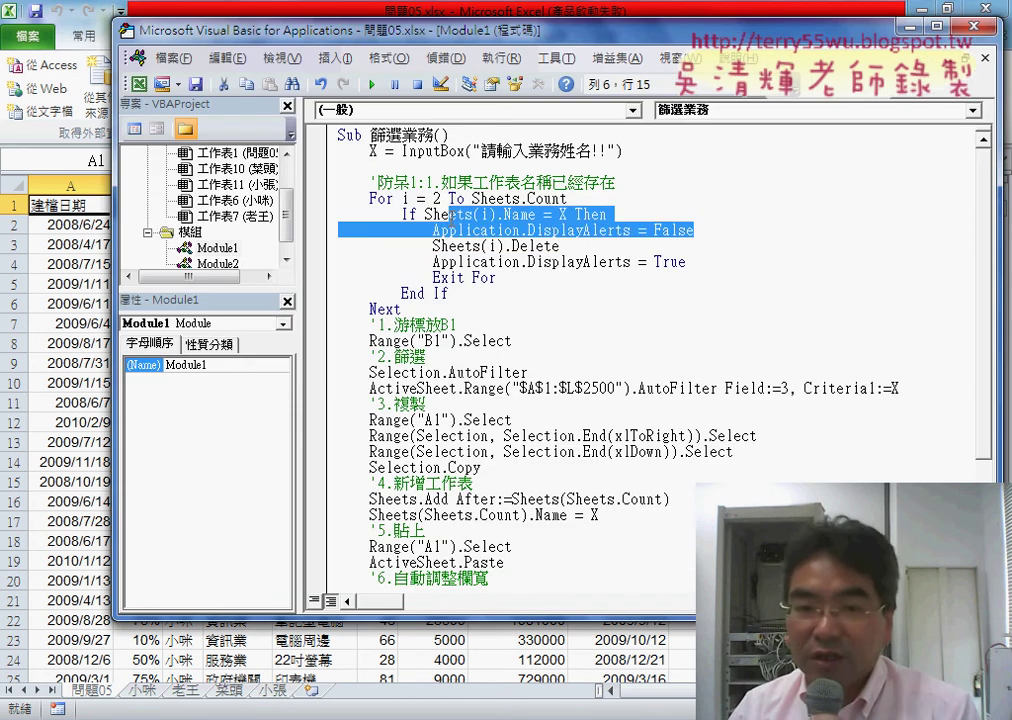
left_click_drag(418, 310, 314, 181)
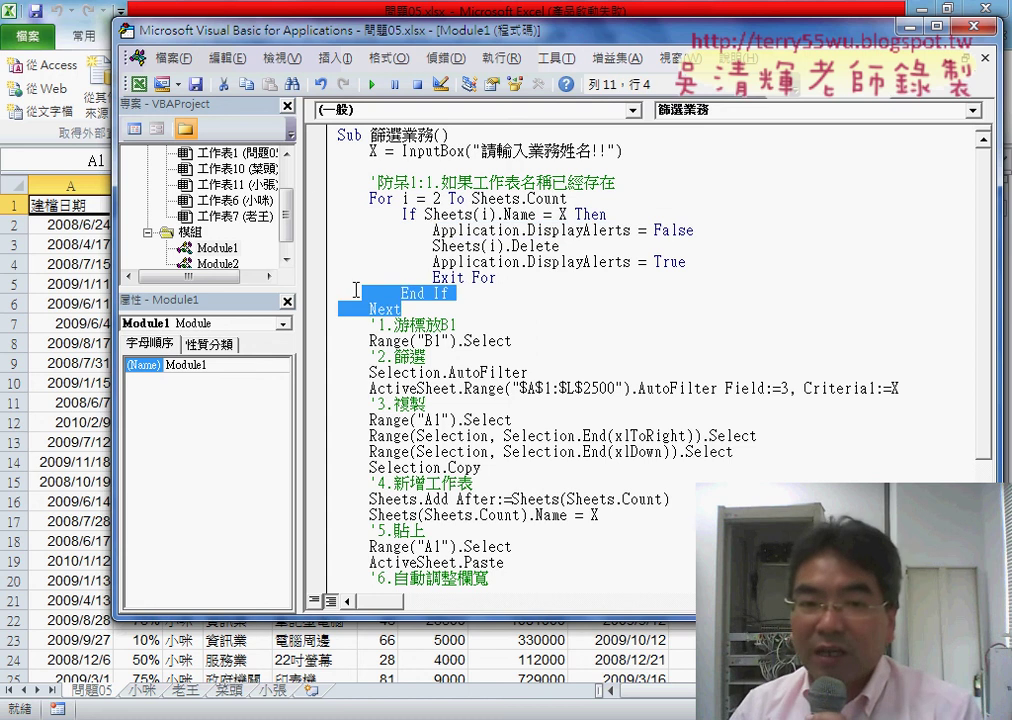
left_click(404, 309)
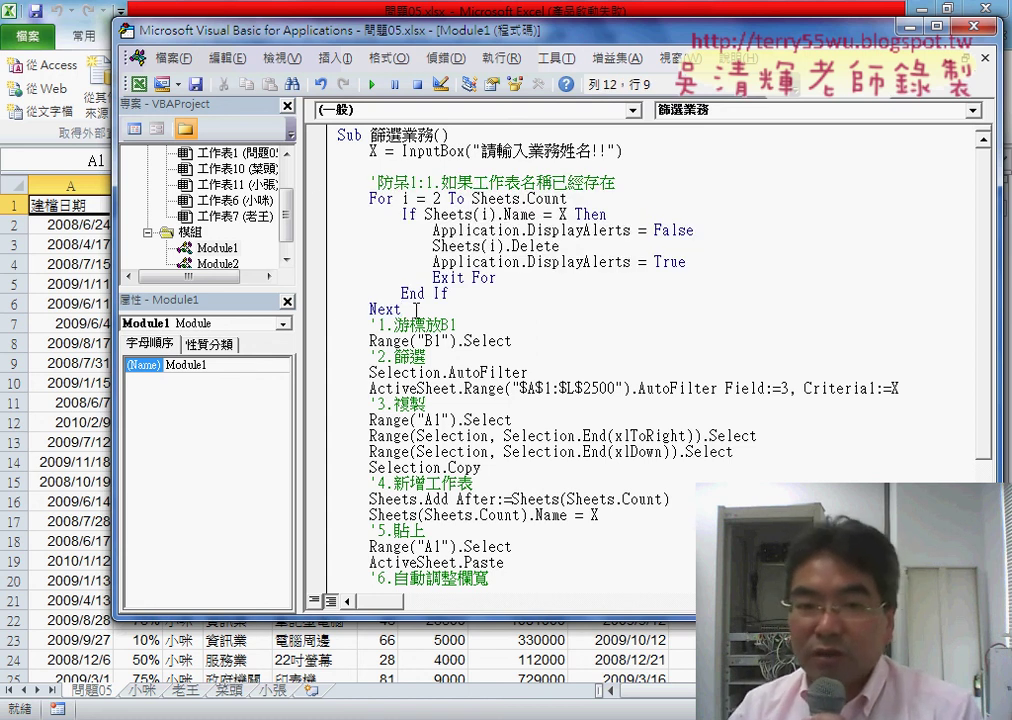
key("Return")
left_click_drag(441, 183, 617, 184)
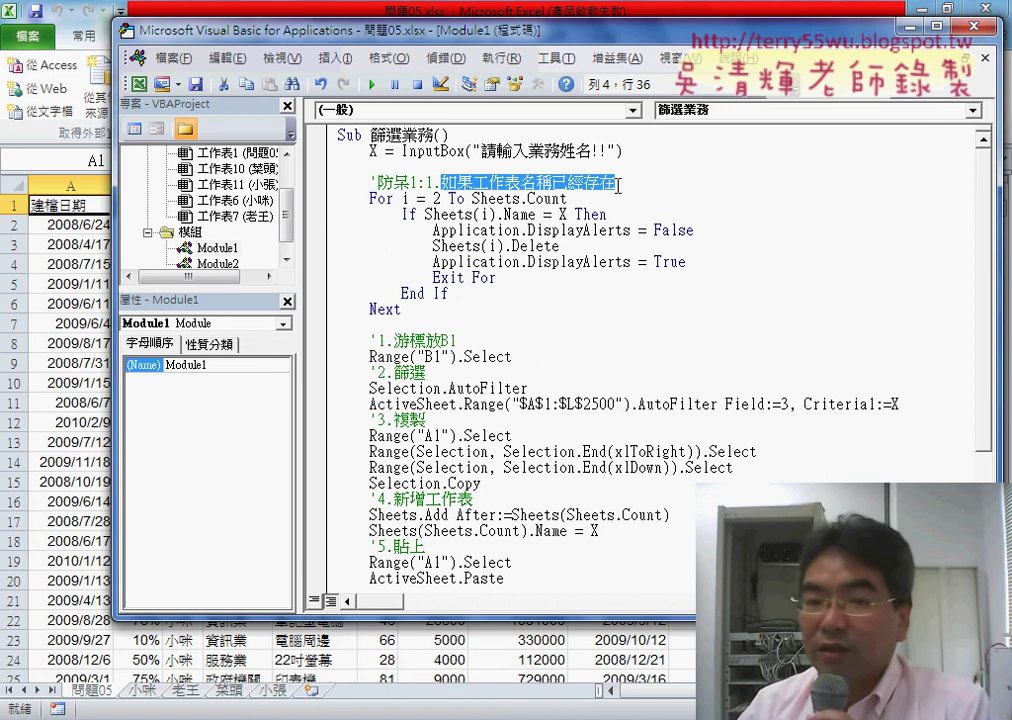
left_click_drag(459, 310, 338, 182)
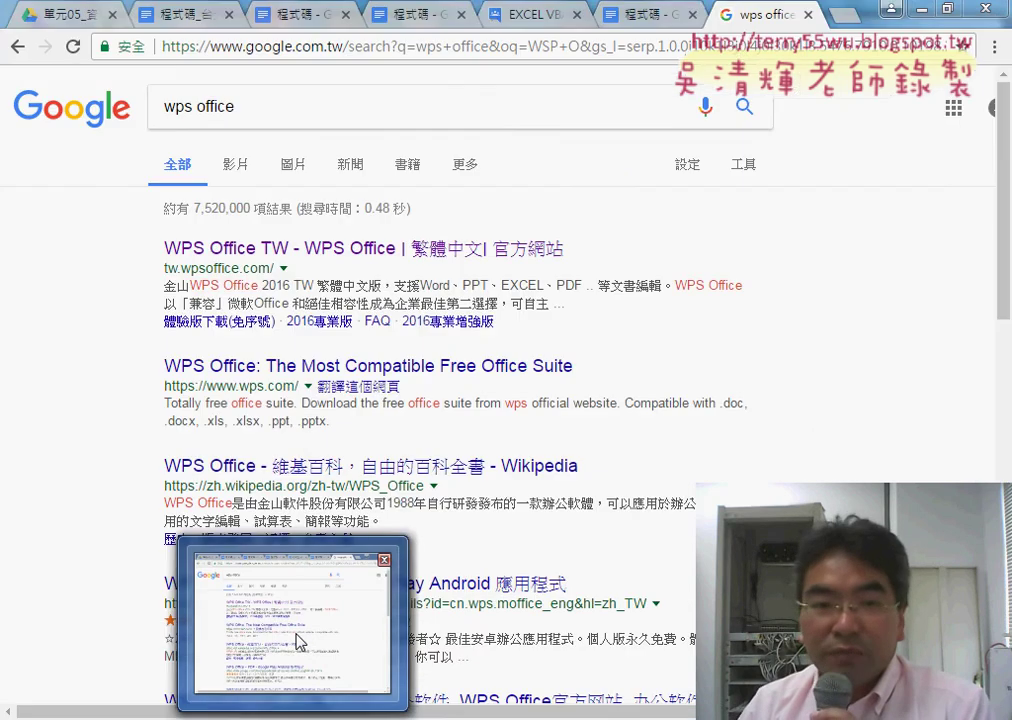
Append 名稱 to the 程式碼 notes' second guard item so it reads 2.如果使用者無填寫業務名稱
left_click(305, 637)
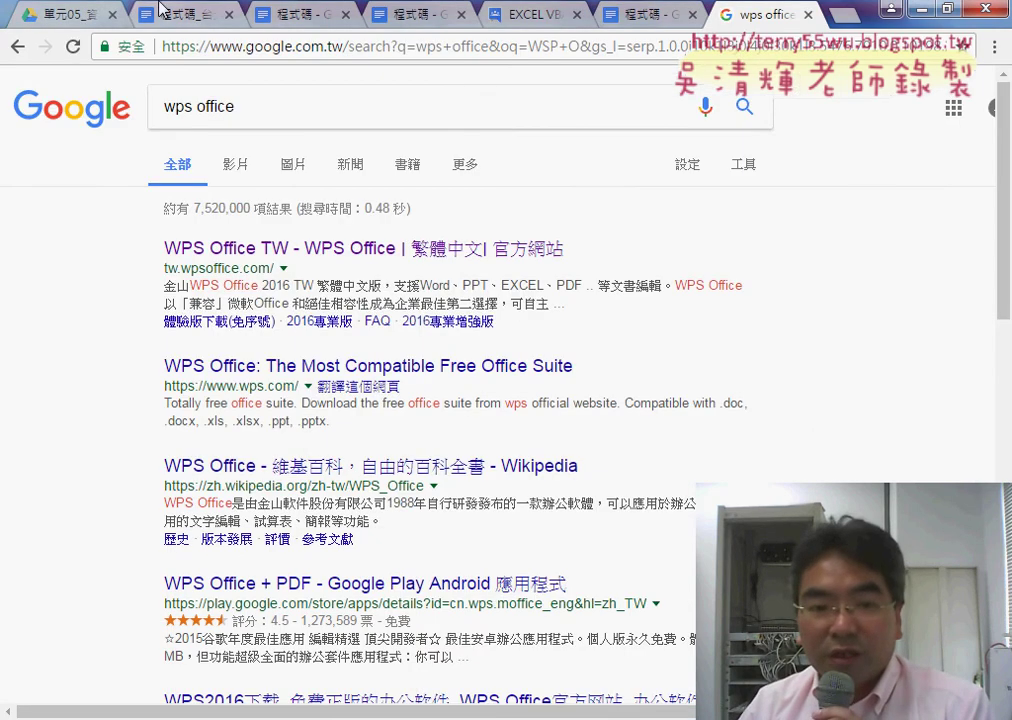
left_click(160, 15)
left_click(275, 15)
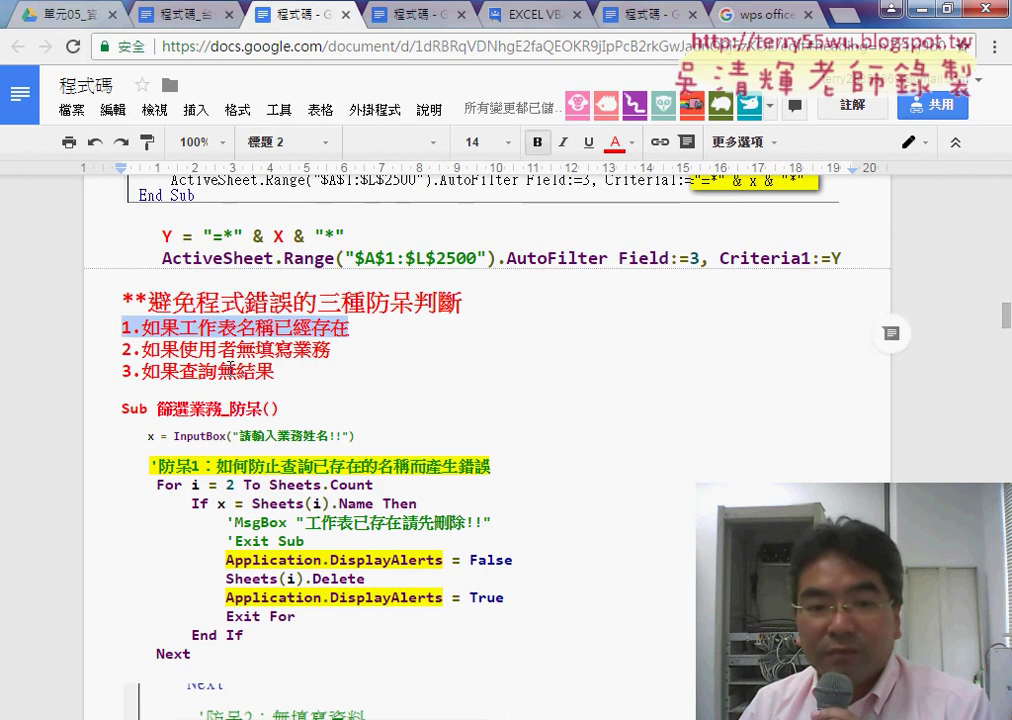
left_click(218, 350)
left_click_drag(335, 349, 126, 349)
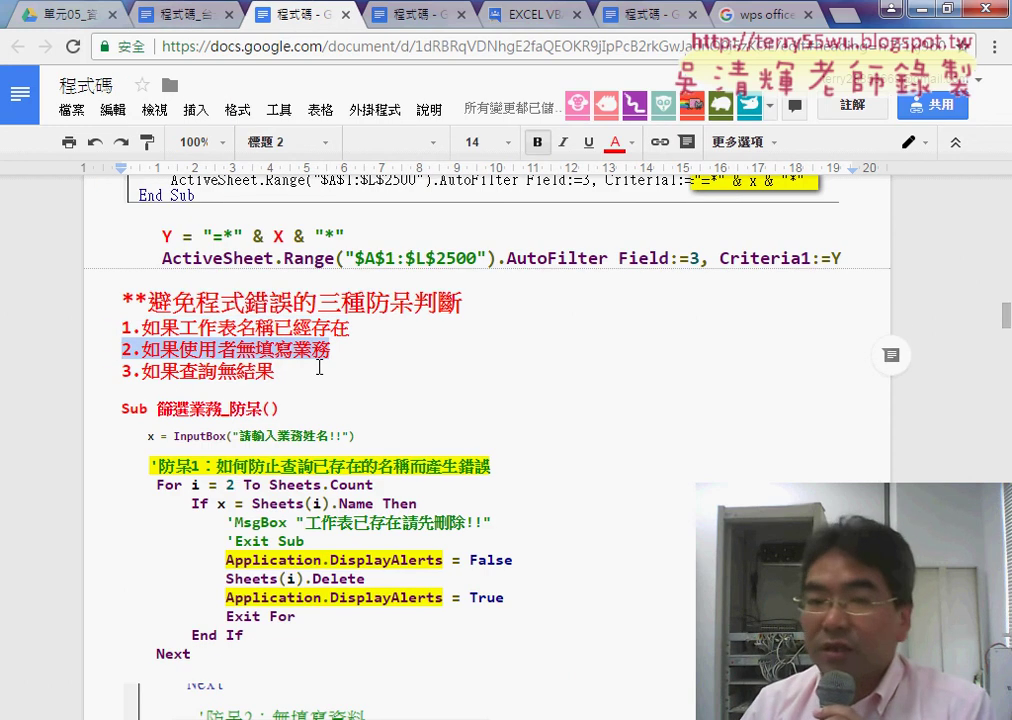
left_click(343, 351)
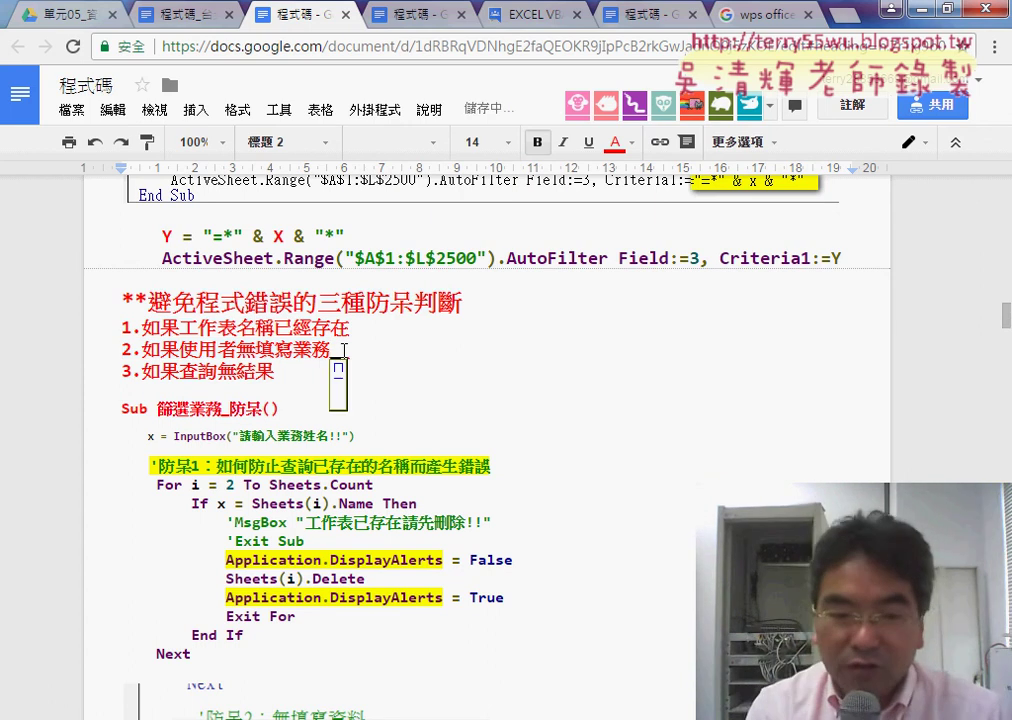
type("名")
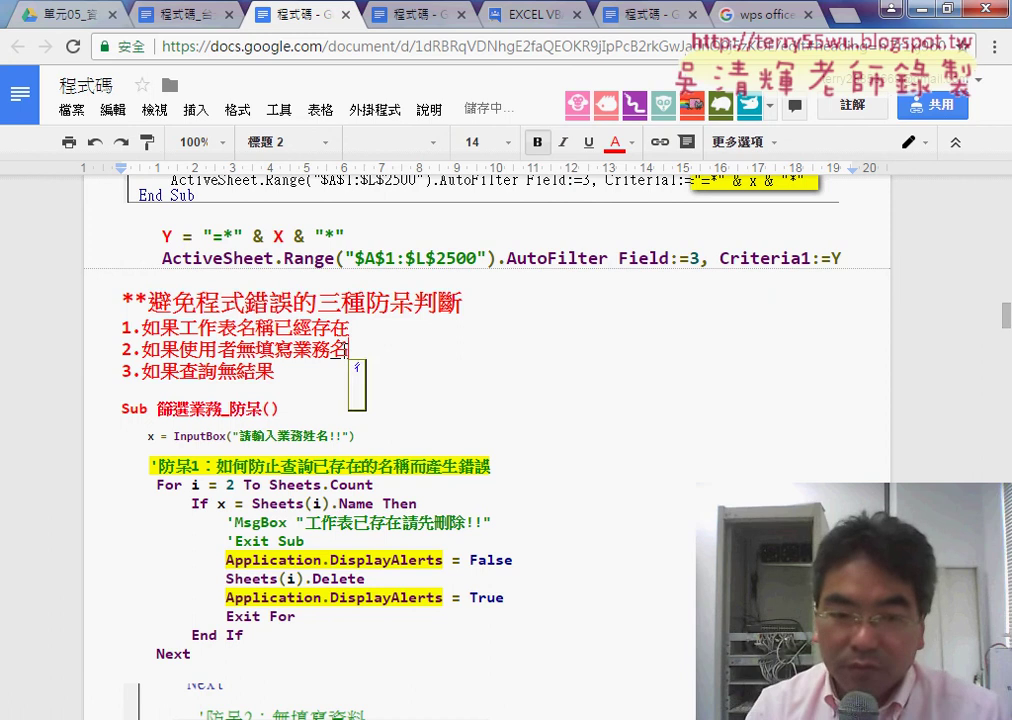
type("稱")
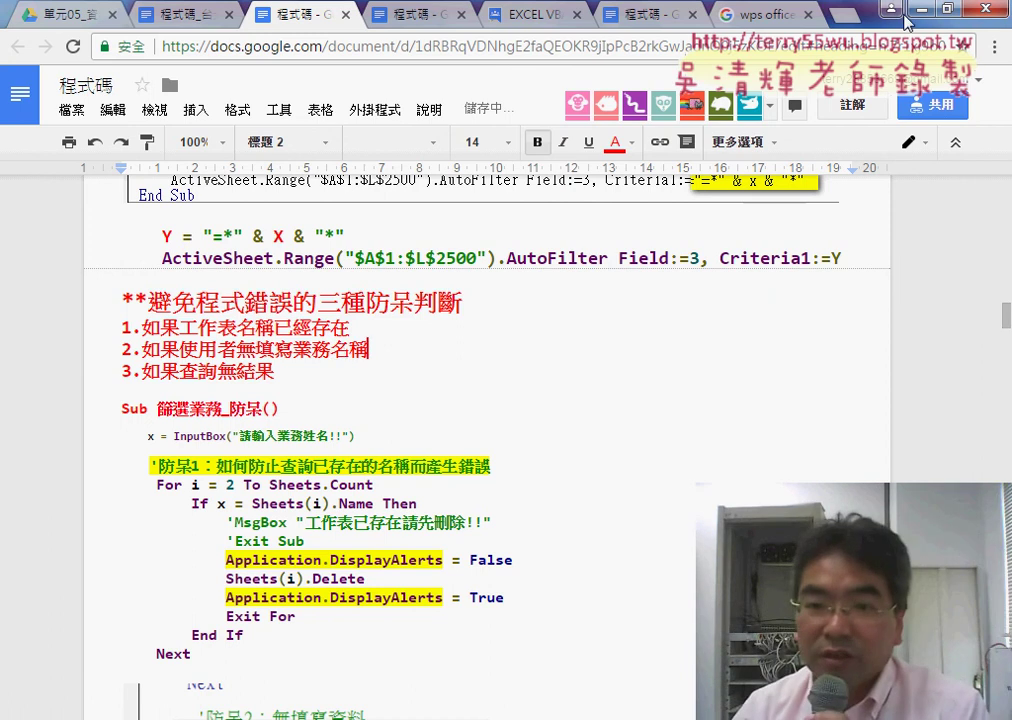
left_click(921, 8)
key("alt+F11")
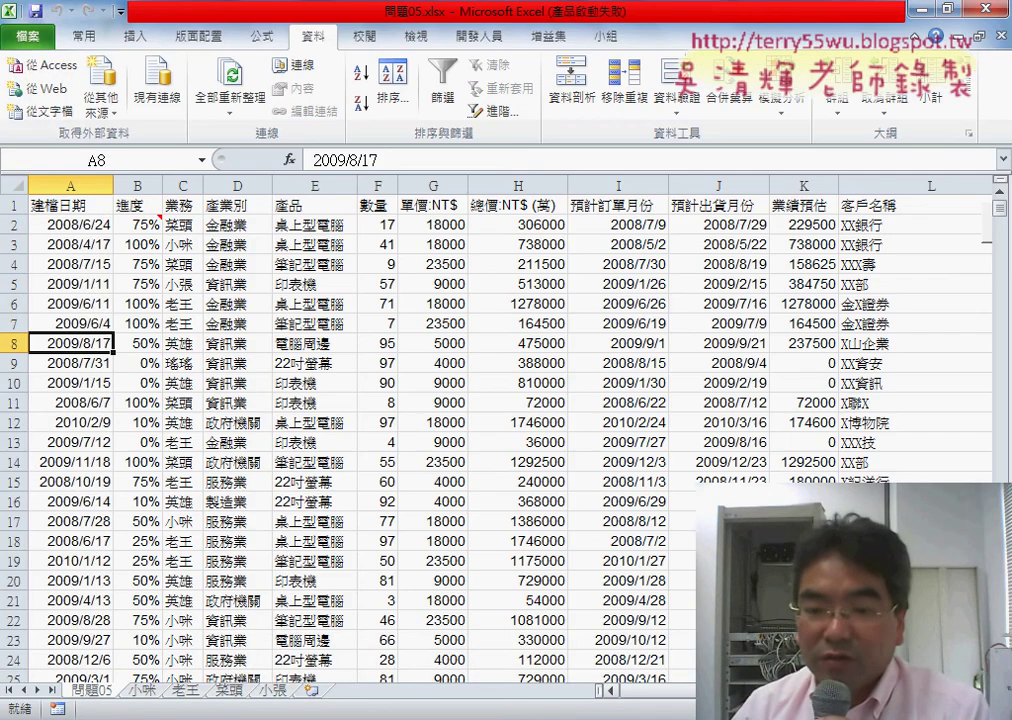
Run 篩選業務 with an empty name, hitting runtime error 1004 at the sheet-renaming line
scroll(483, 546, "right", 2)
left_click(905, 222)
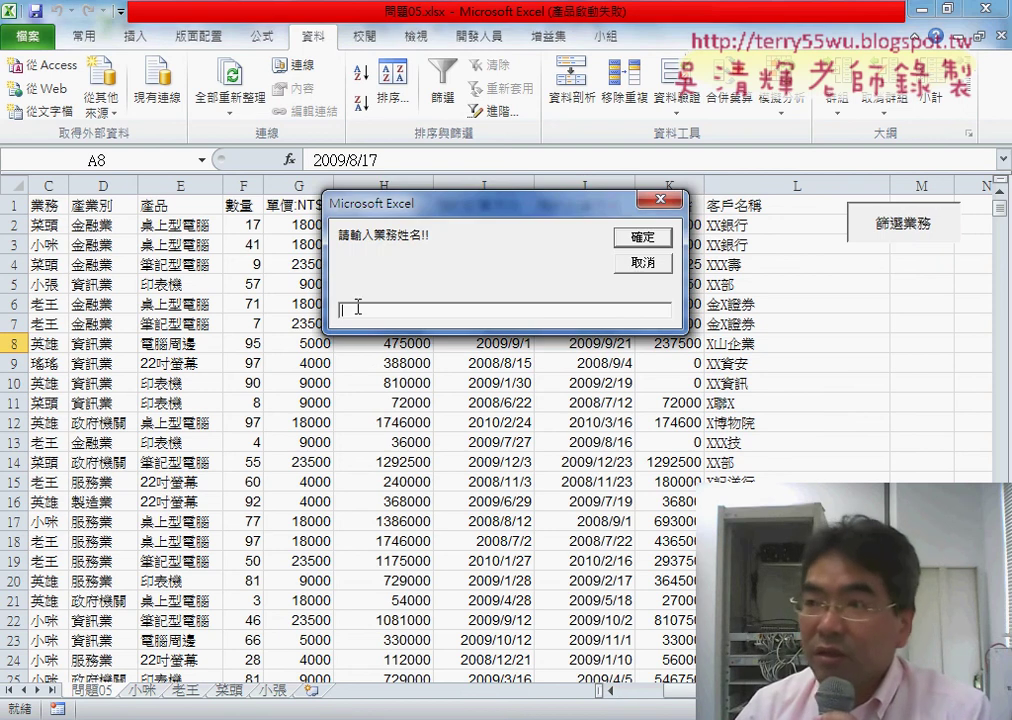
left_click(637, 240)
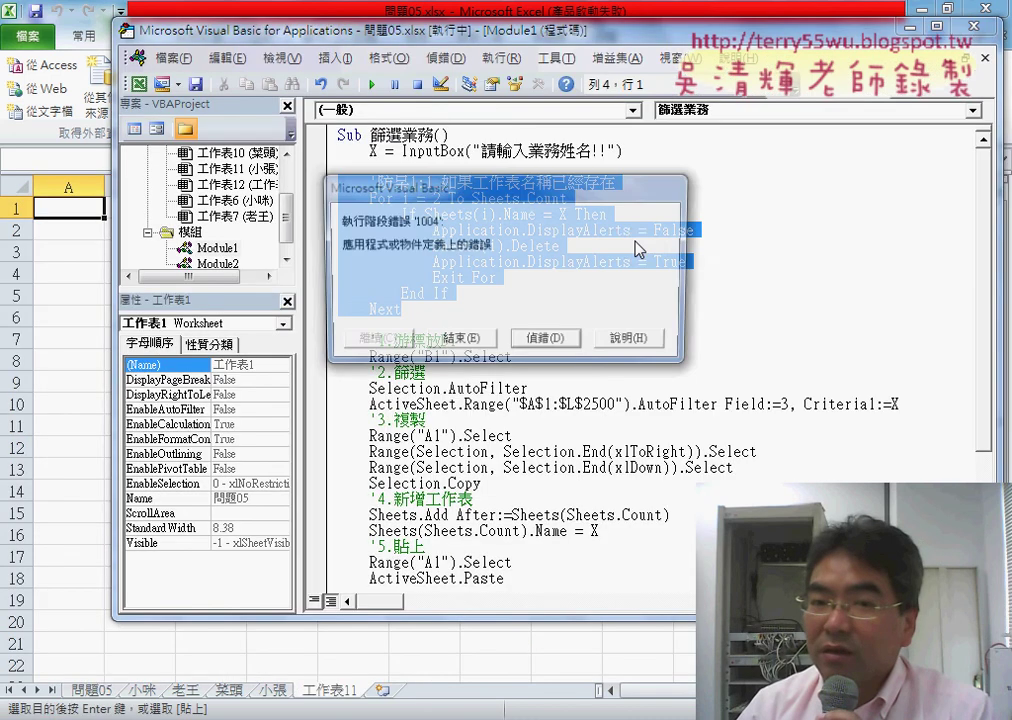
left_click(555, 343)
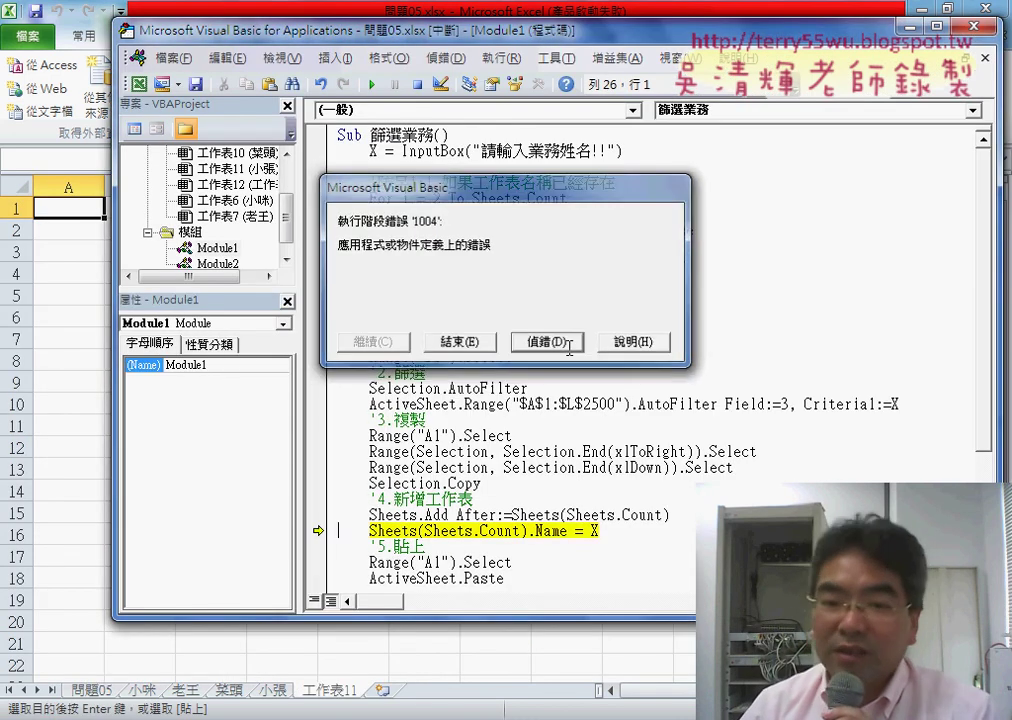
key("shift+Left")
key("shift+Left")
key("shift+Left")
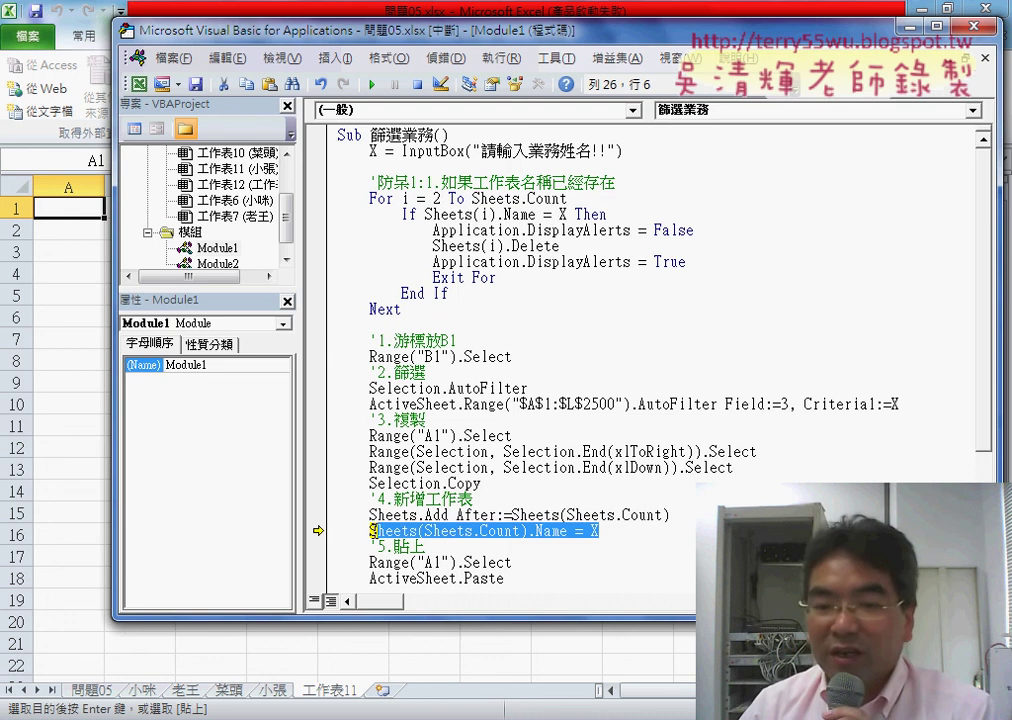
Insert blank lines directly below the InputBox statement
left_click(620, 531)
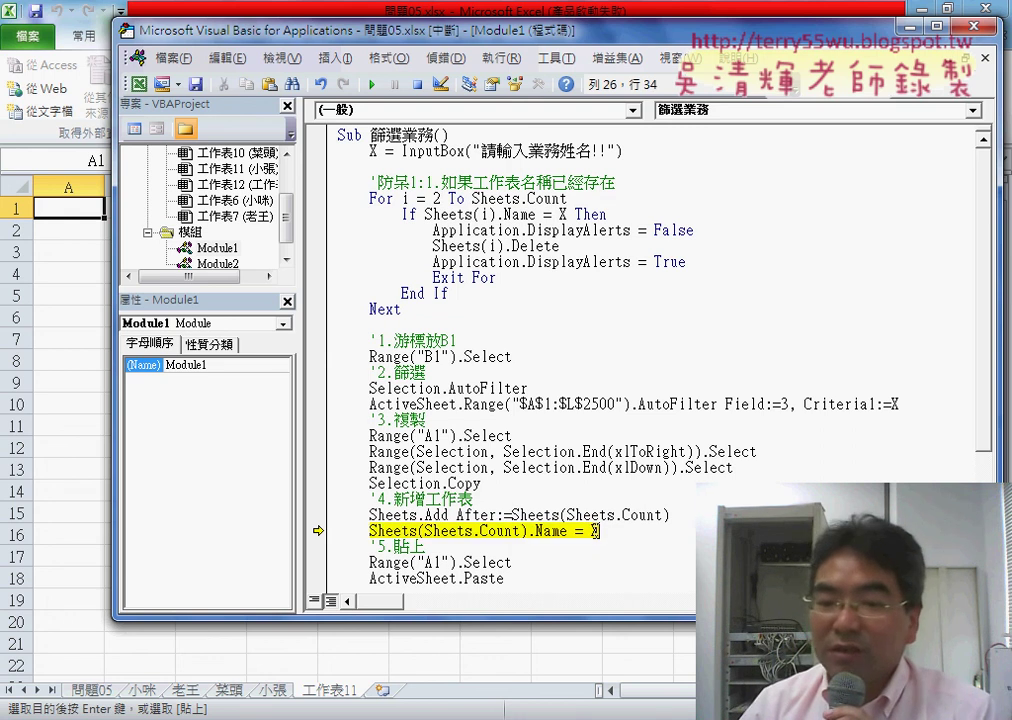
mouse_move(595, 531)
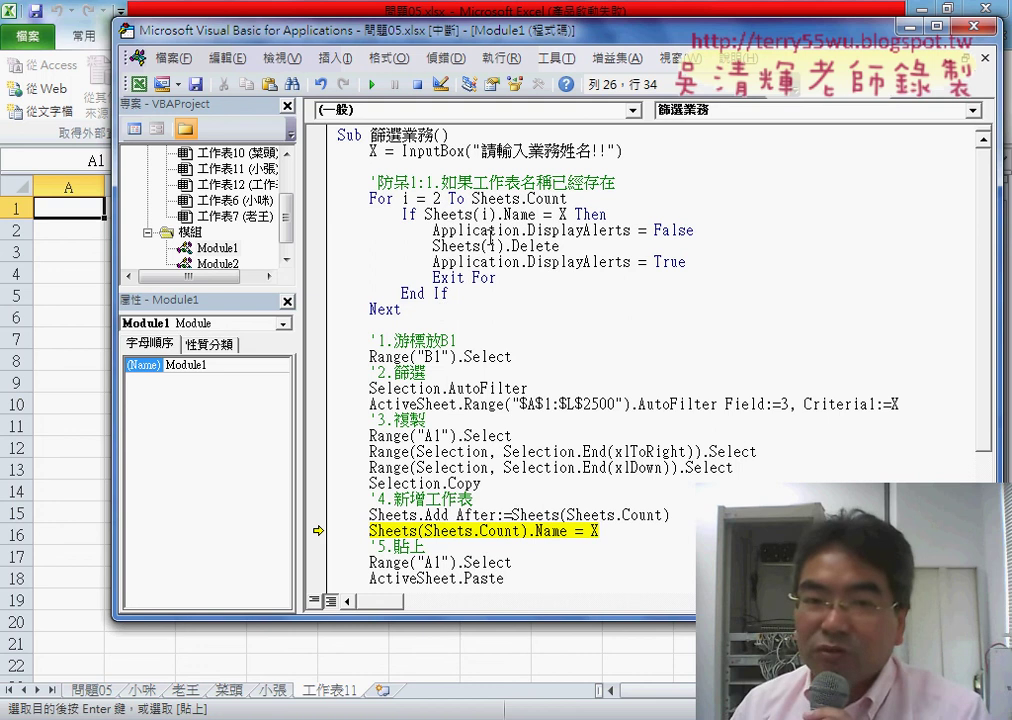
left_click(619, 165)
key("Return")
key("Return")
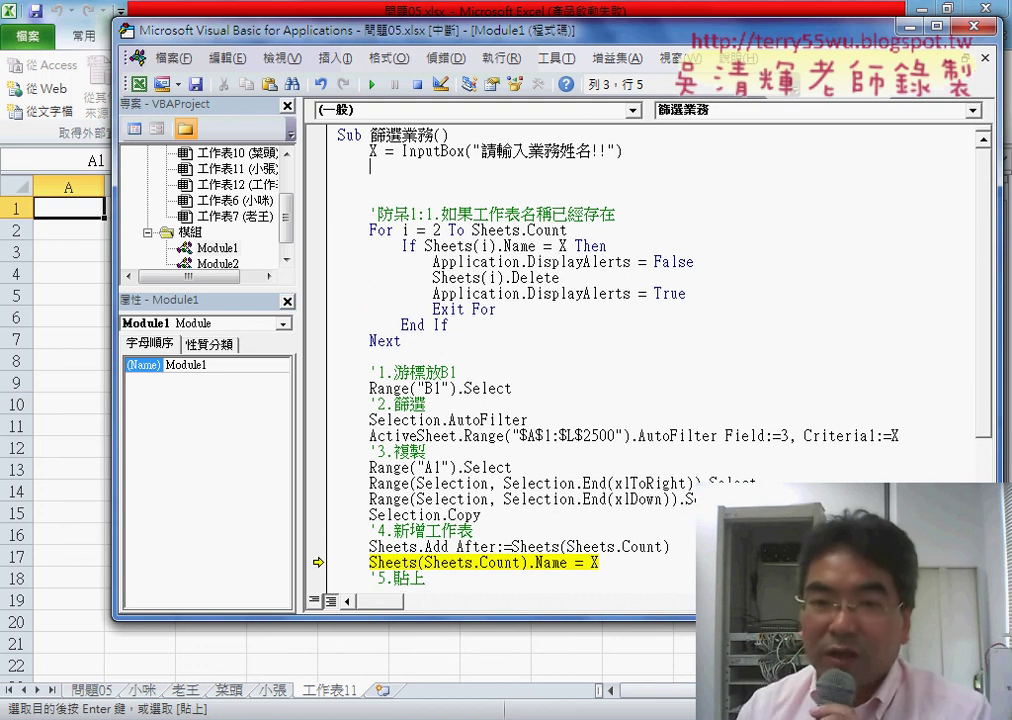
Type the comment '防呆2: on the new line below the InputBox statement
left_click(370, 181)
type("'")
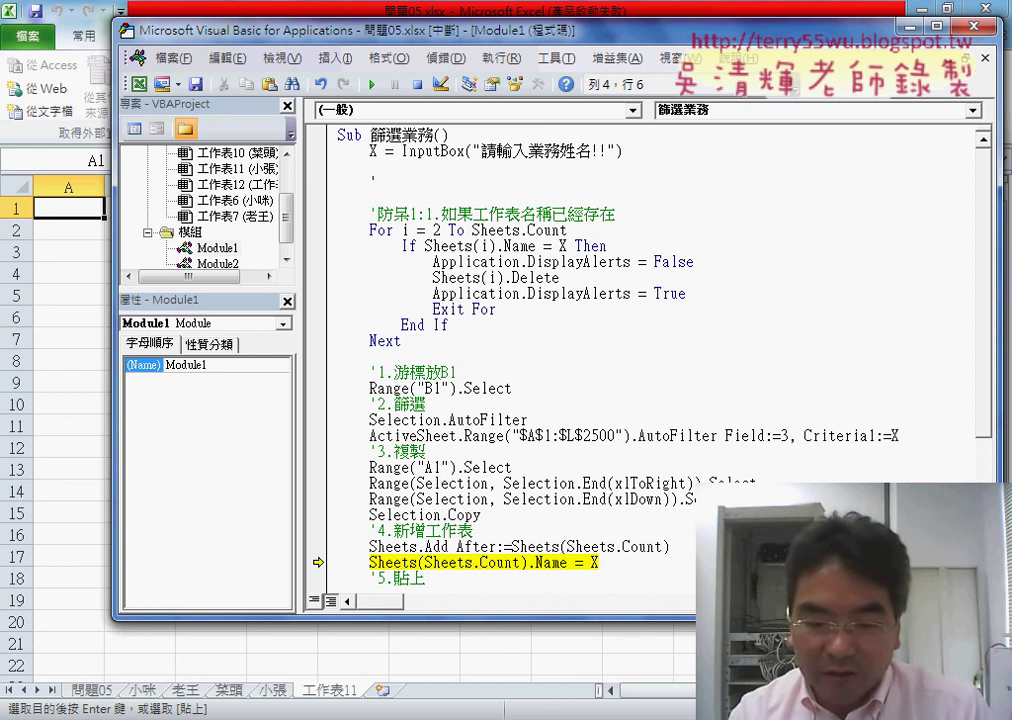
type("防呆")
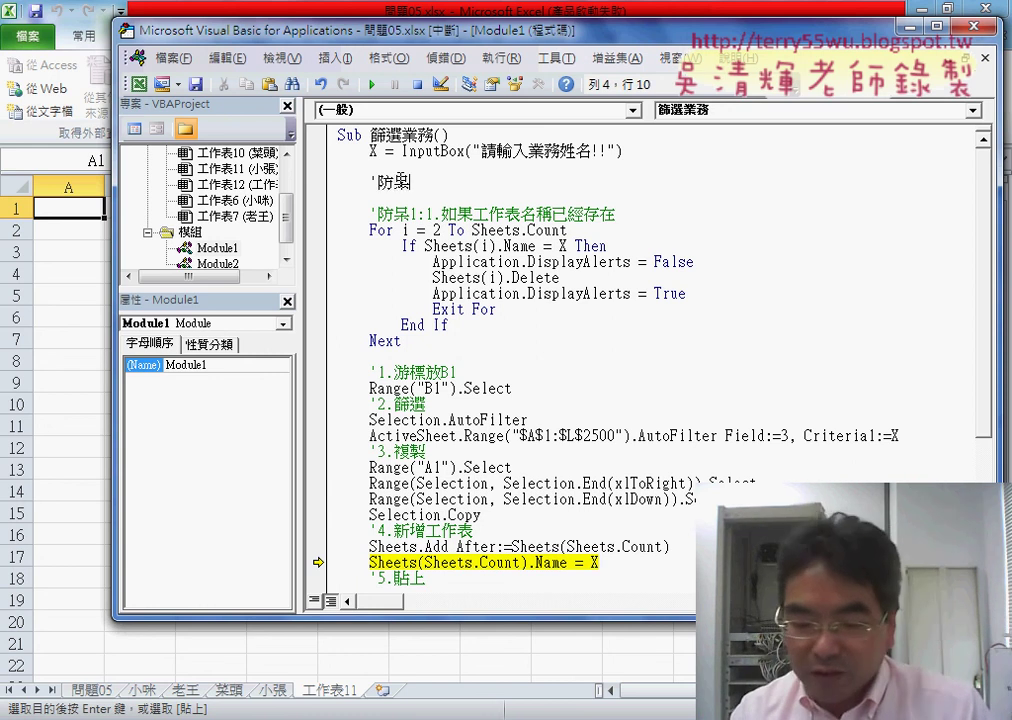
type("2:")
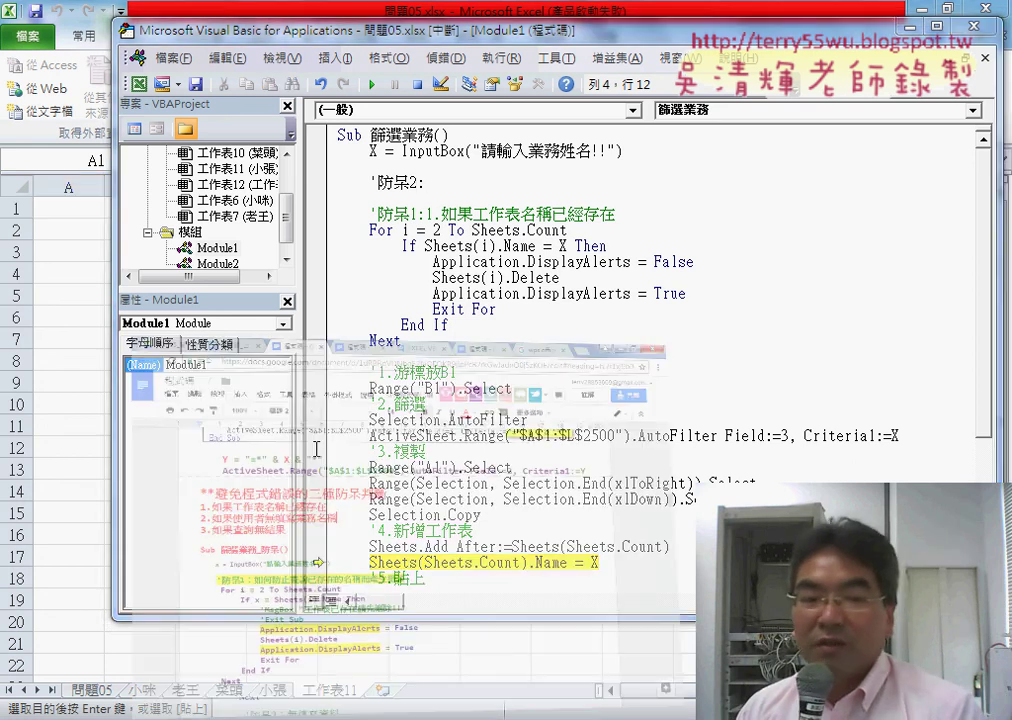
Paste 2.如果使用者無填寫業務名稱 from the Docs notes into the '防呆2 comment
left_click(275, 650)
left_click_drag(368, 349, 119, 349)
key("ctrl+c")
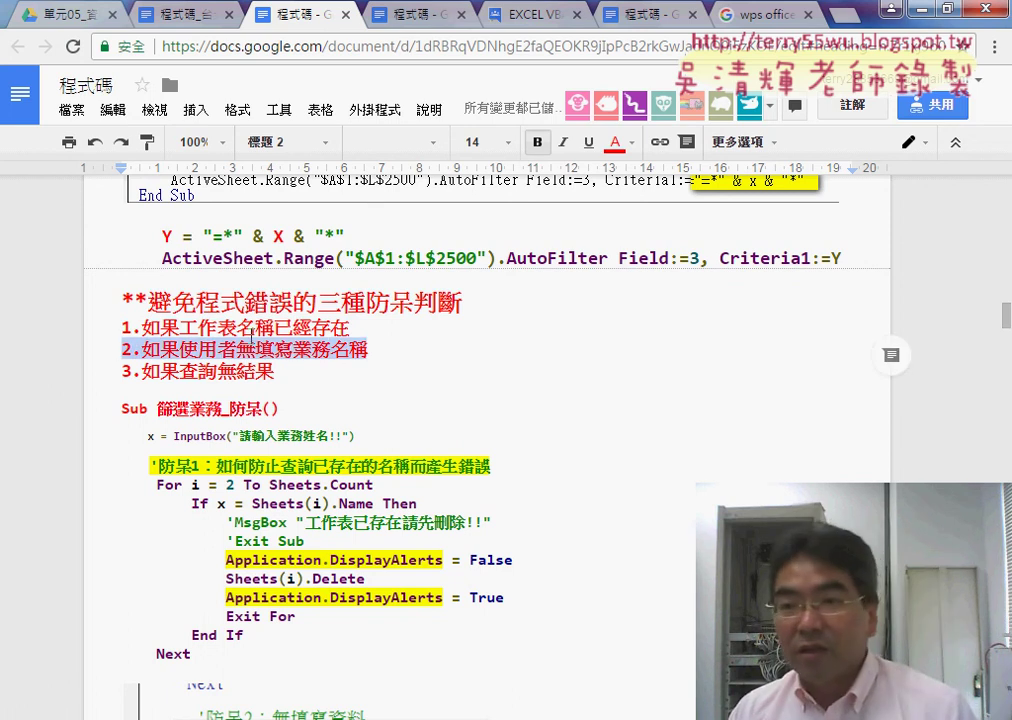
key("alt+Tab")
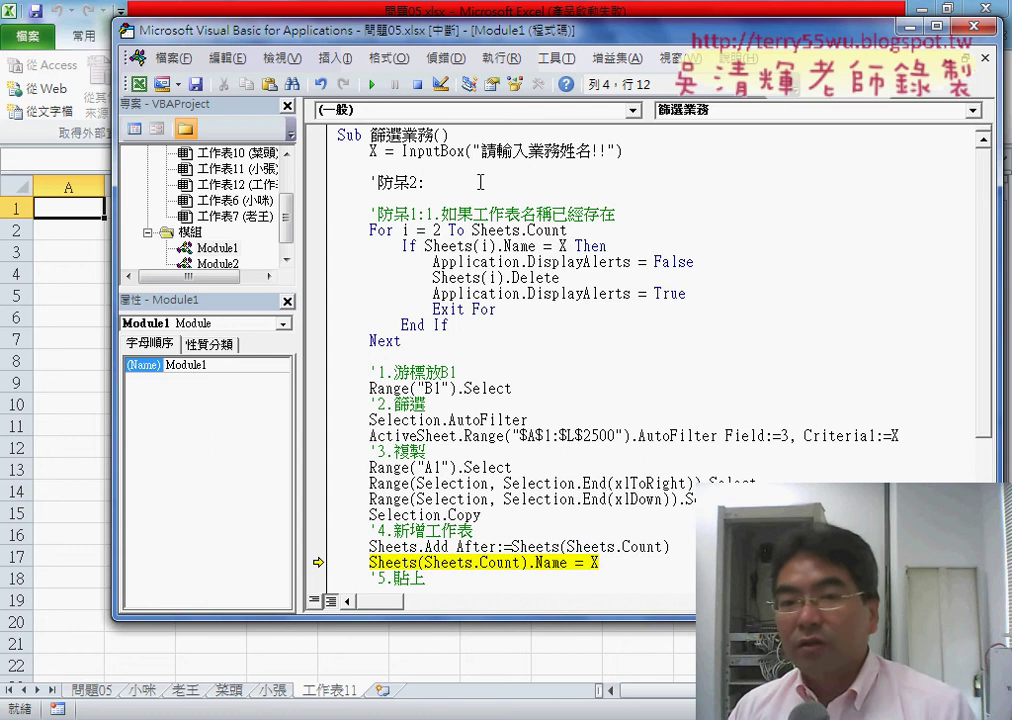
key("ctrl+v")
left_click(592, 198)
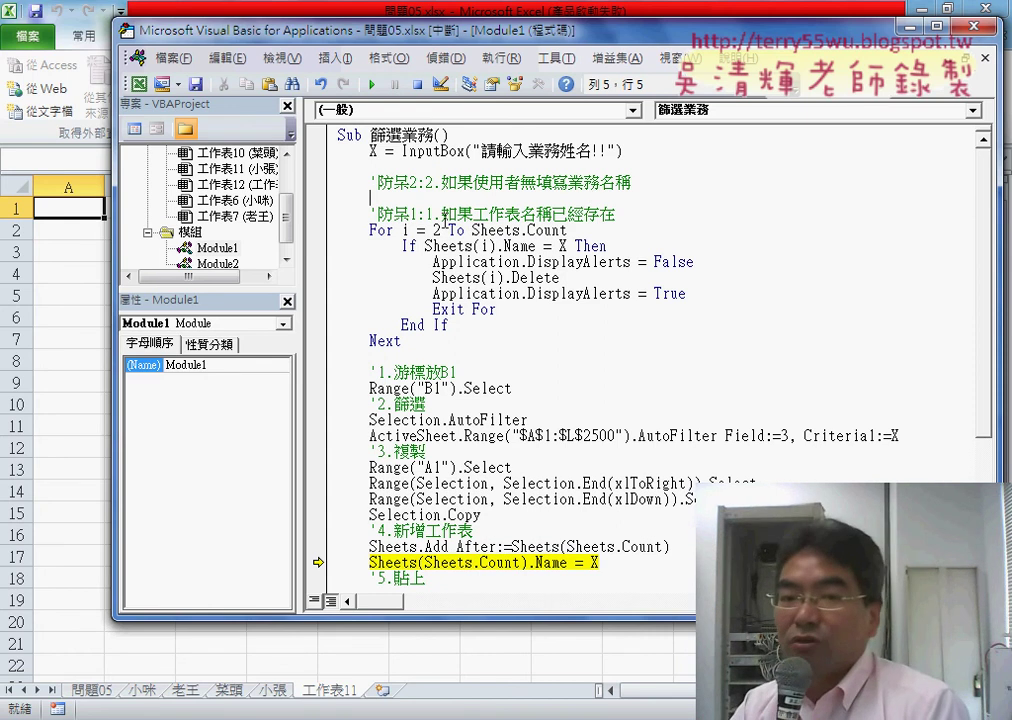
left_click_drag(443, 214, 623, 215)
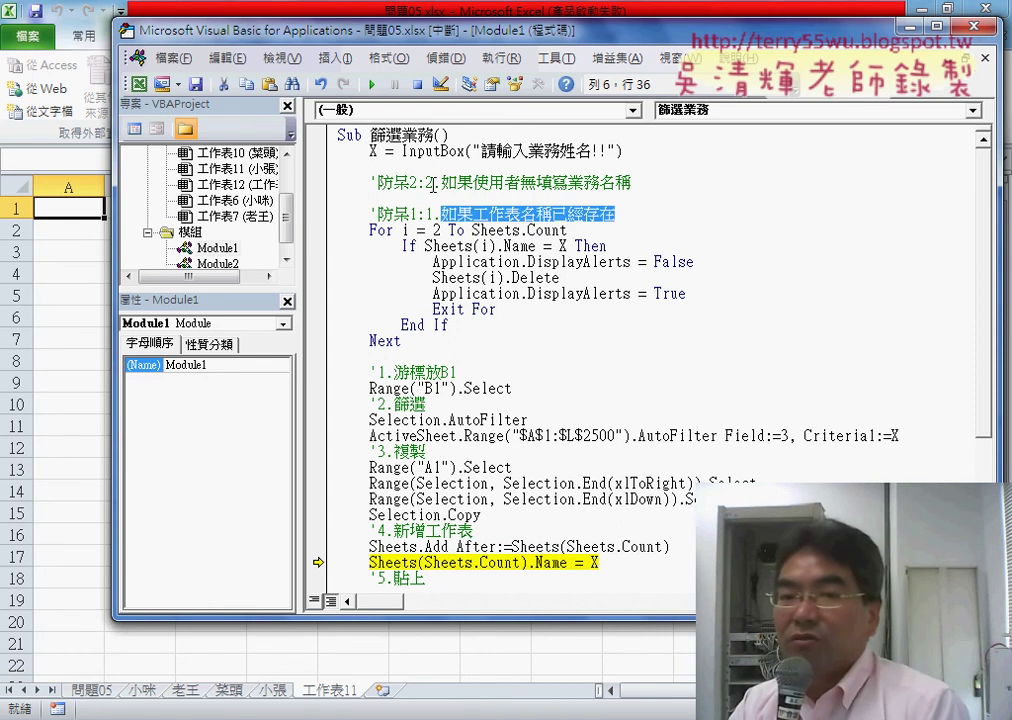
left_click(447, 187)
Add an If X = "" Then … End If block under the '防呆2 comment
double_click(374, 150)
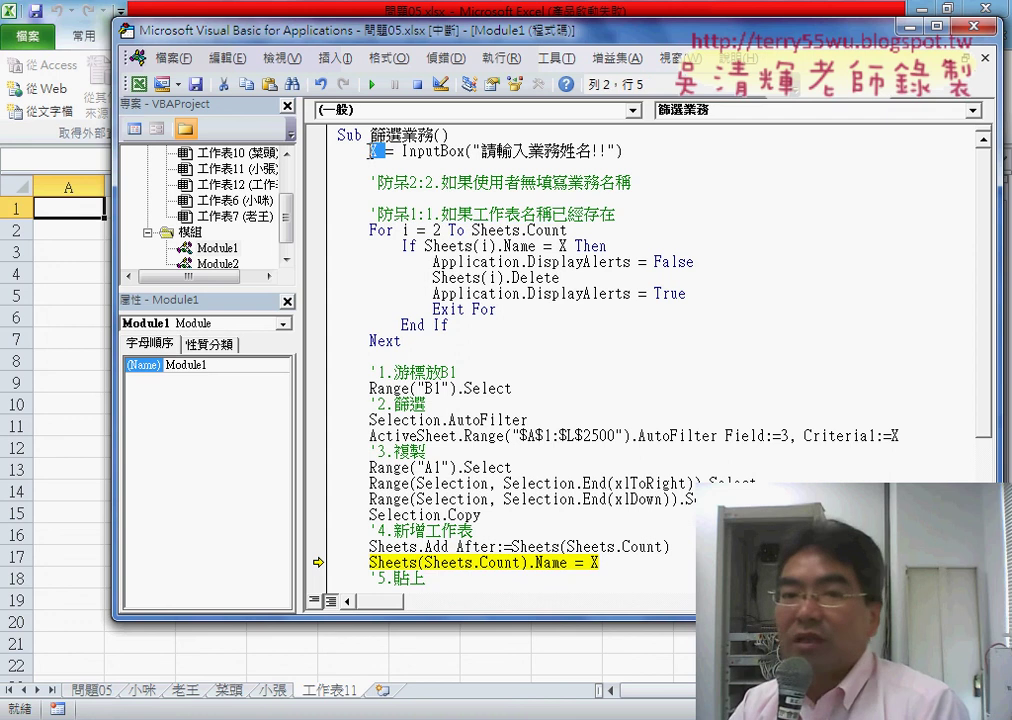
left_click(370, 198)
key("Return")
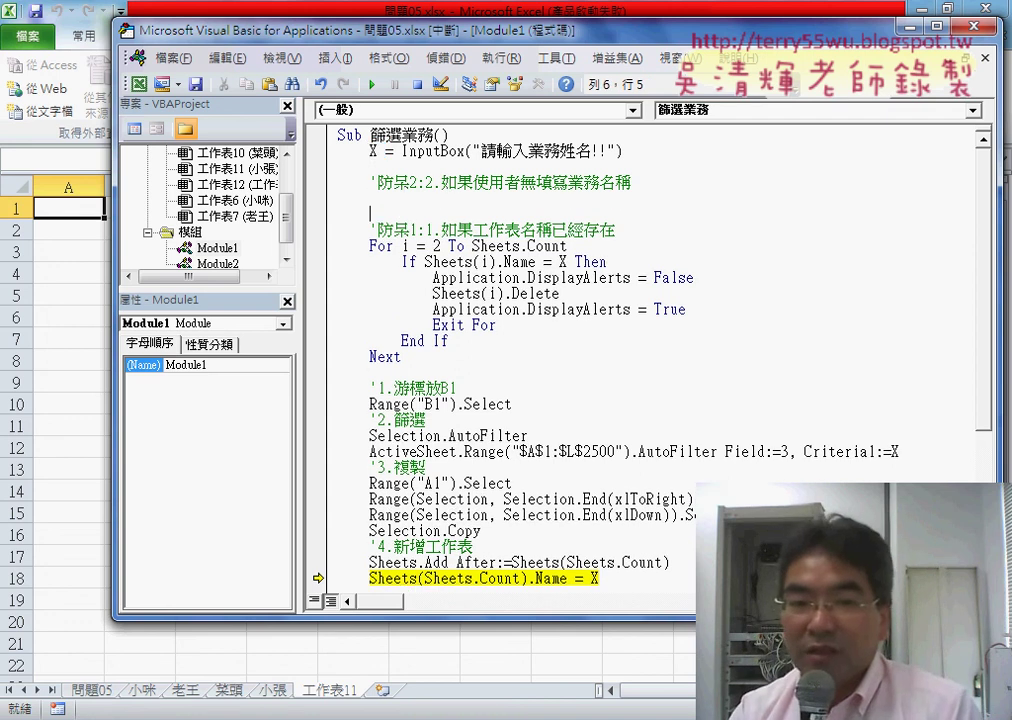
key("Return")
left_click(373, 197)
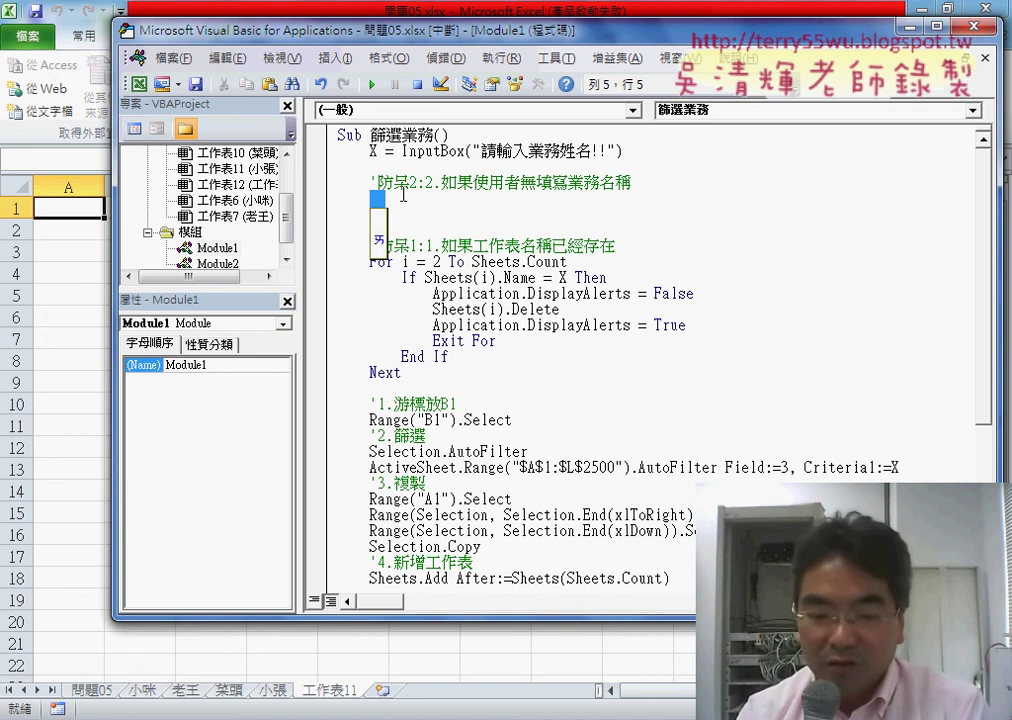
type("if ")
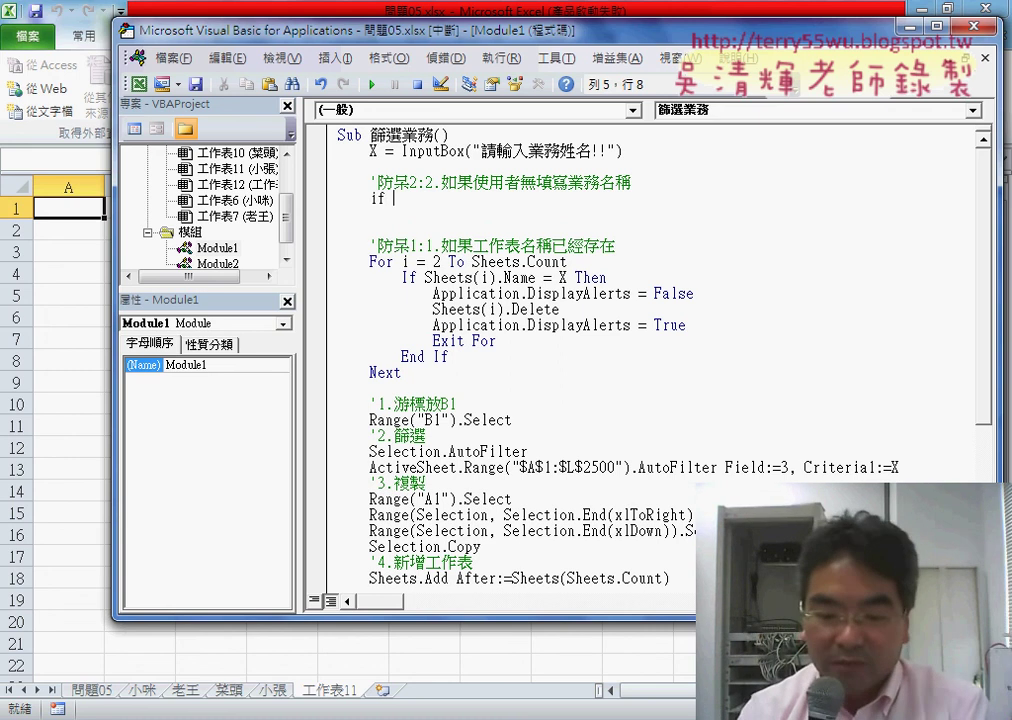
type("X=")
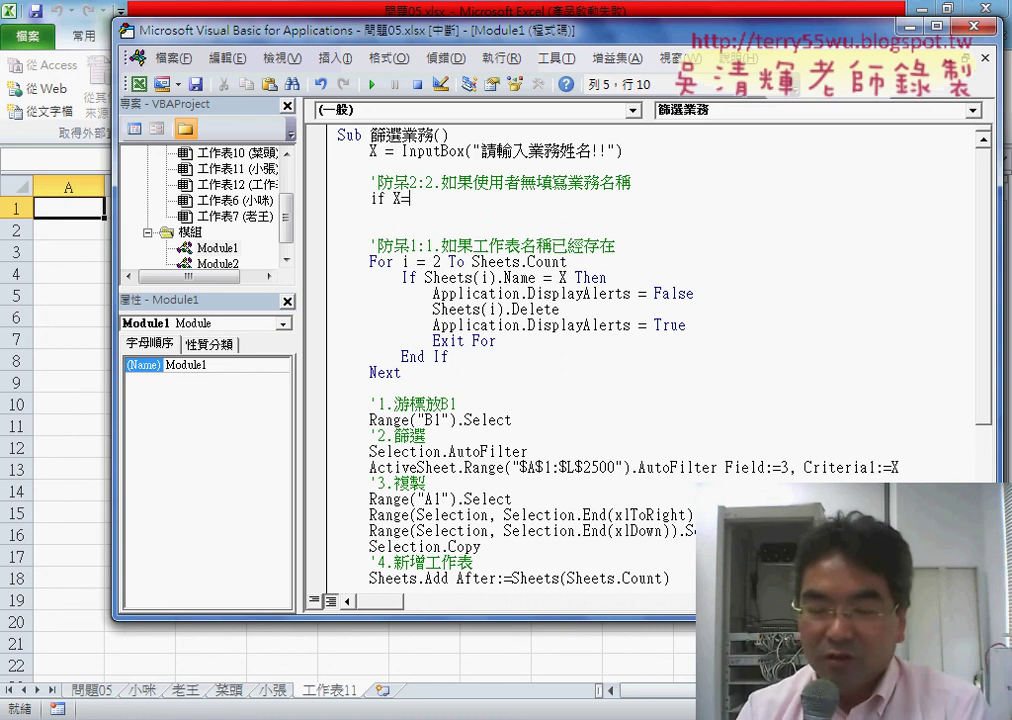
type("\"\"")
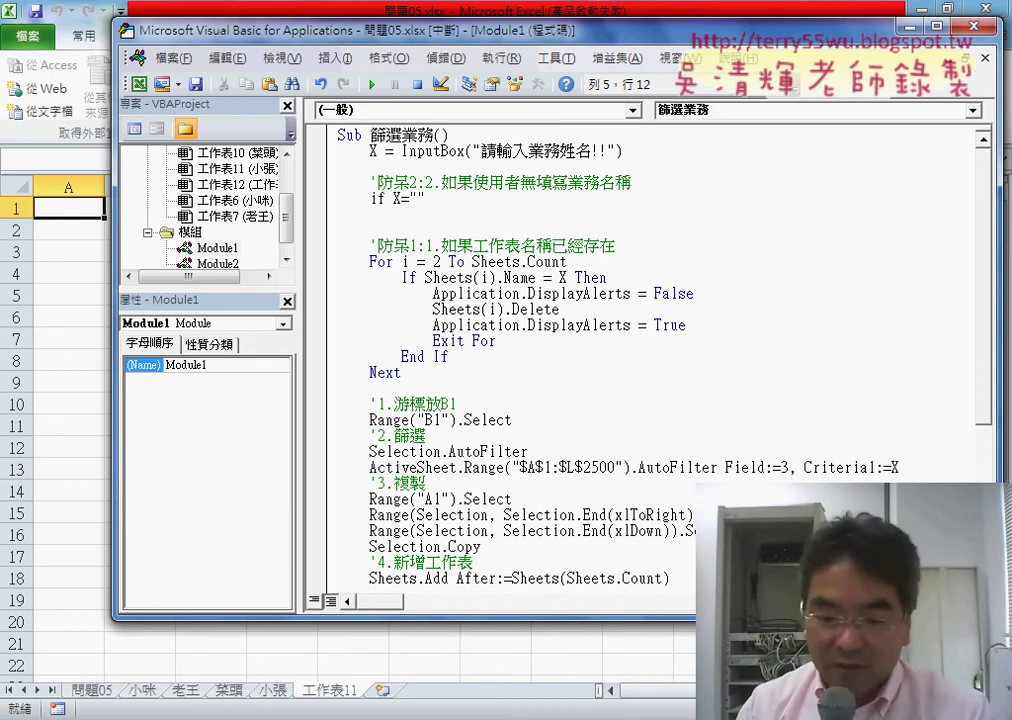
type(" th")
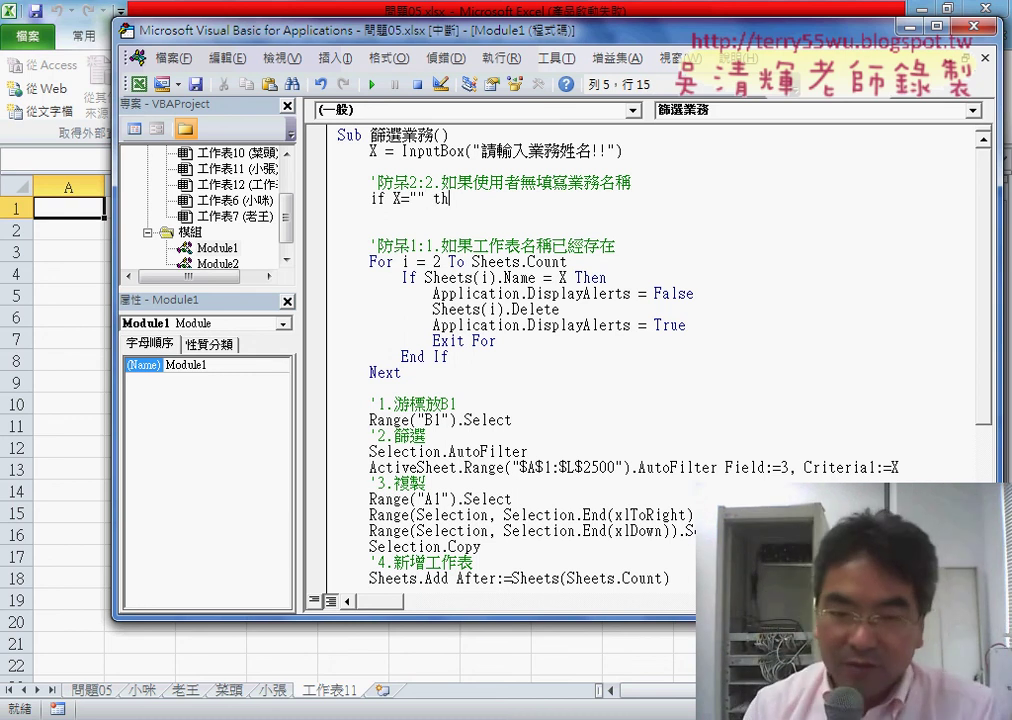
type("en")
key("Return")
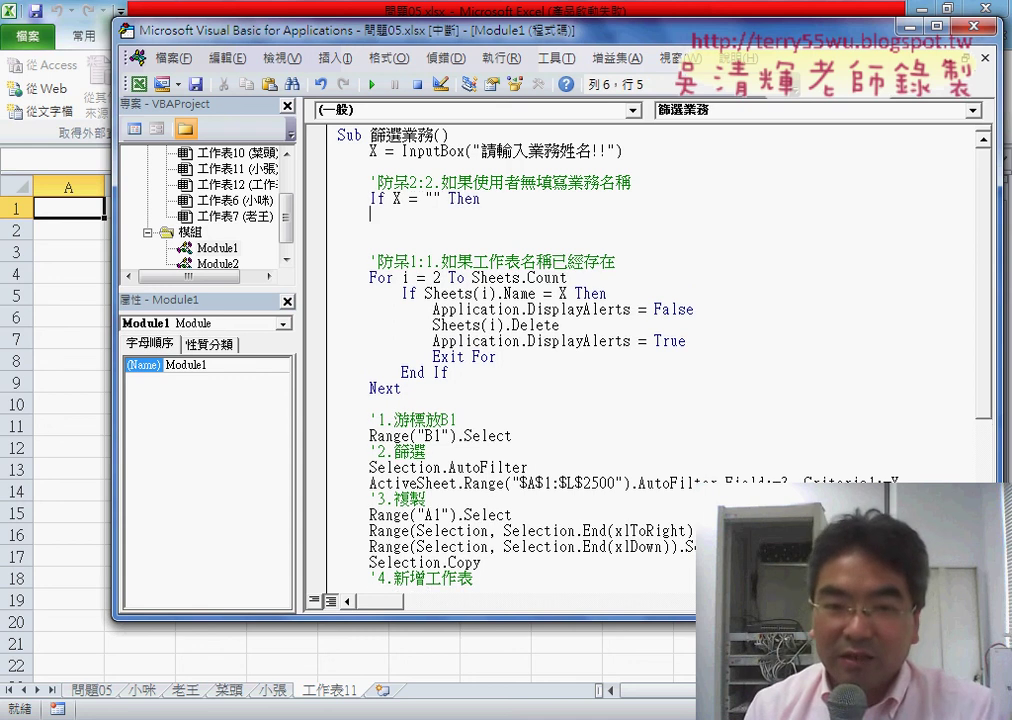
key("Return")
key("Delete")
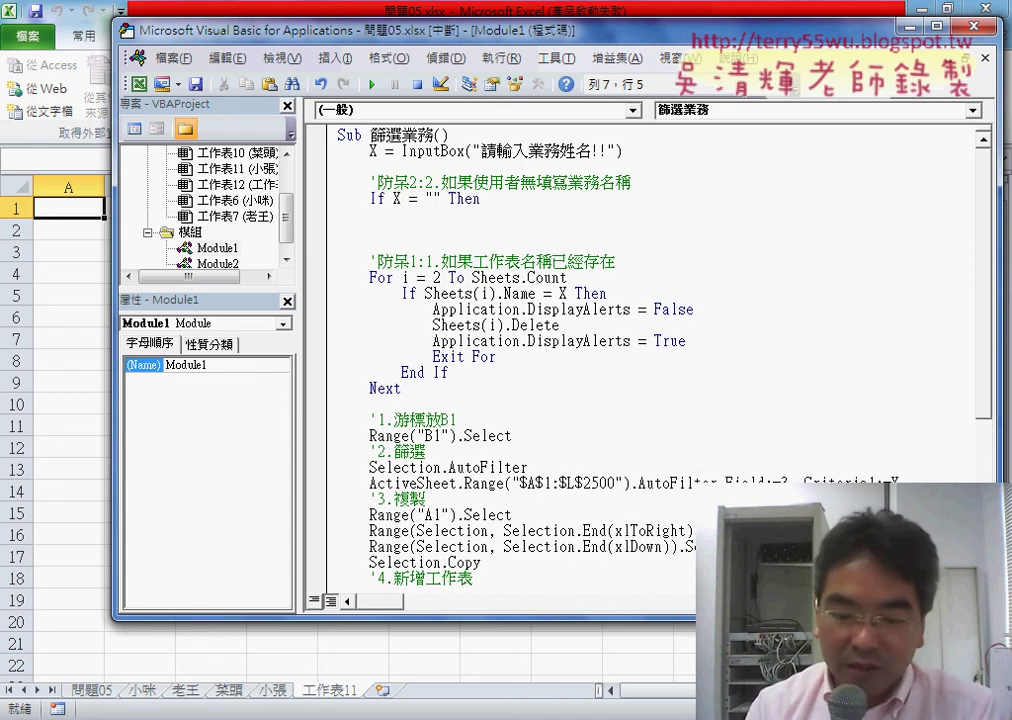
type("en")
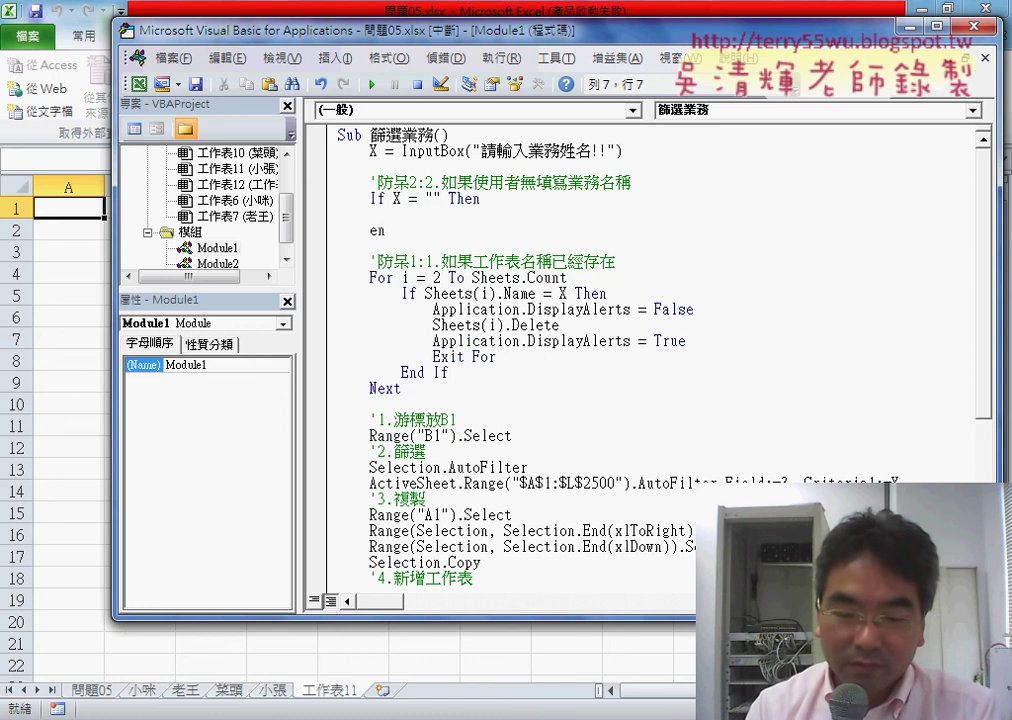
type("di")
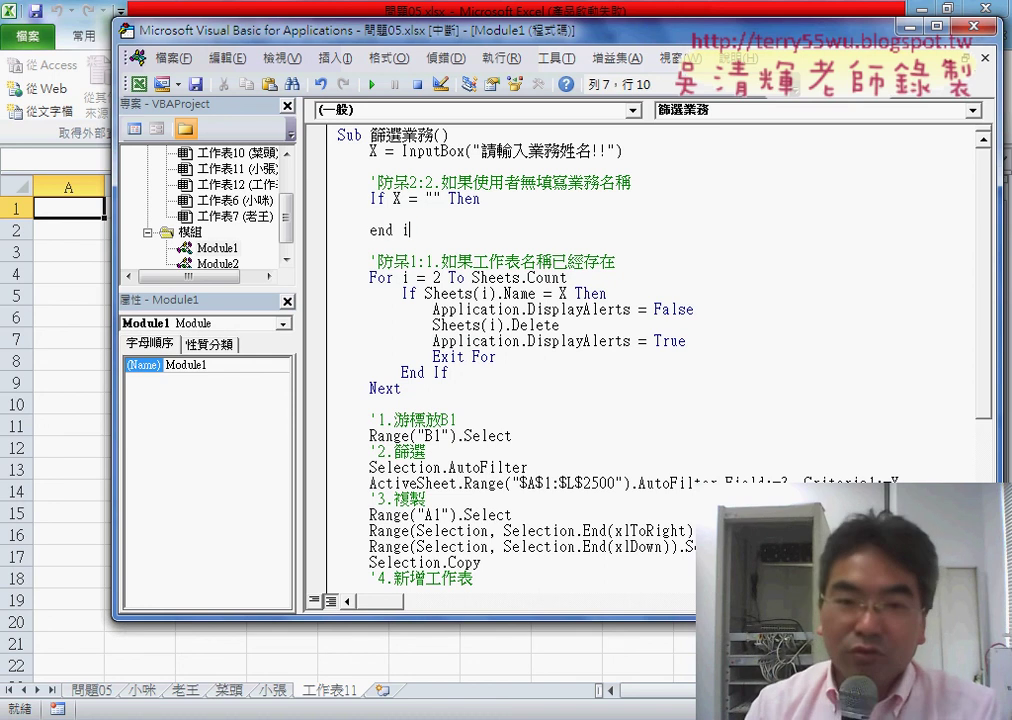
type("f")
key("Up")
key("Tab")
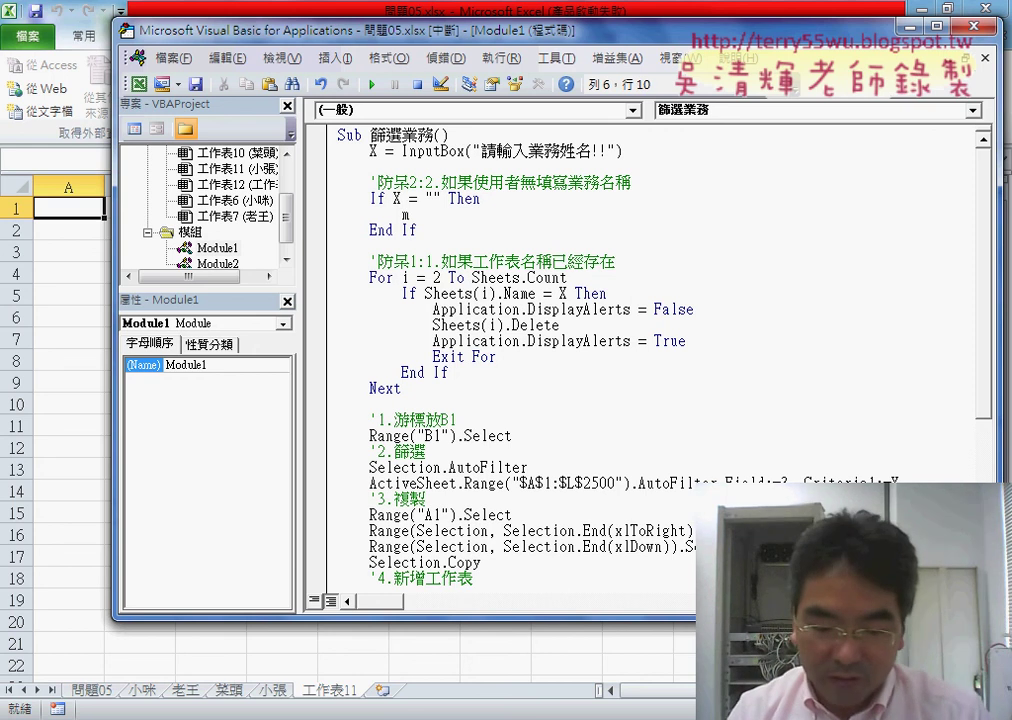
Inside the block, add MsgBox "請輸入業務姓名!!!", vbCritical
type("sg")
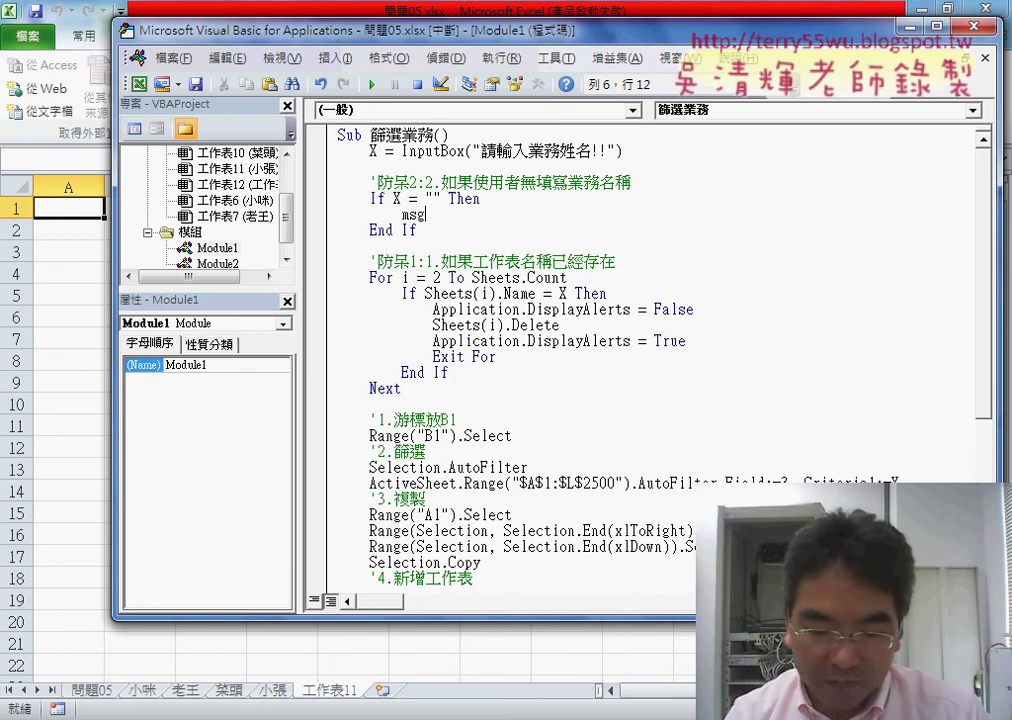
type("box ")
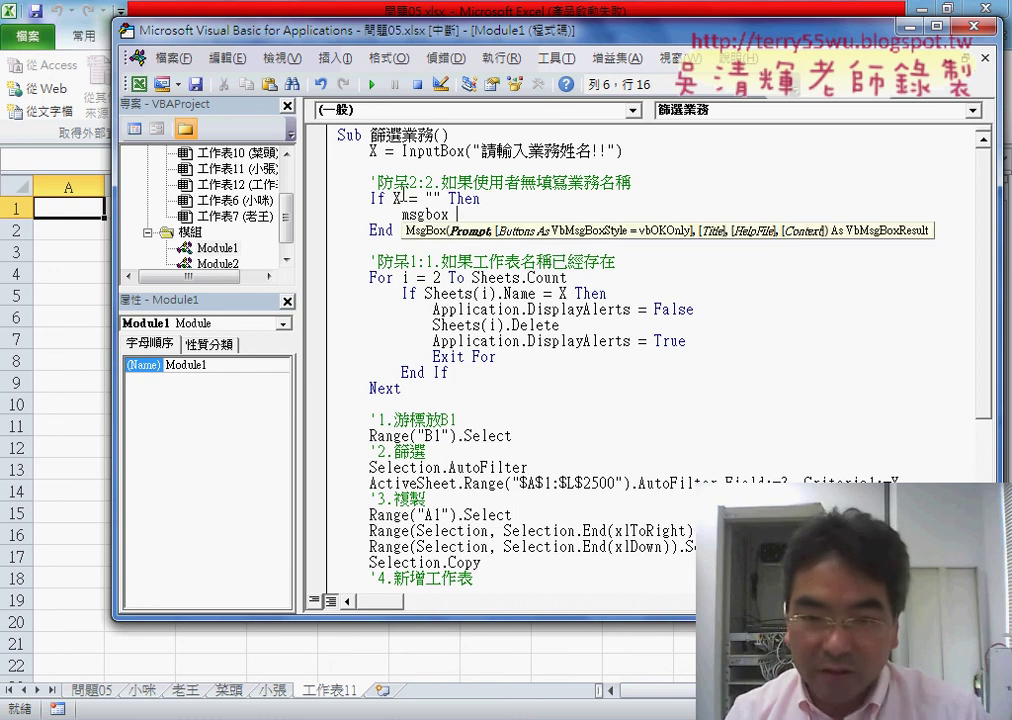
type("\"")
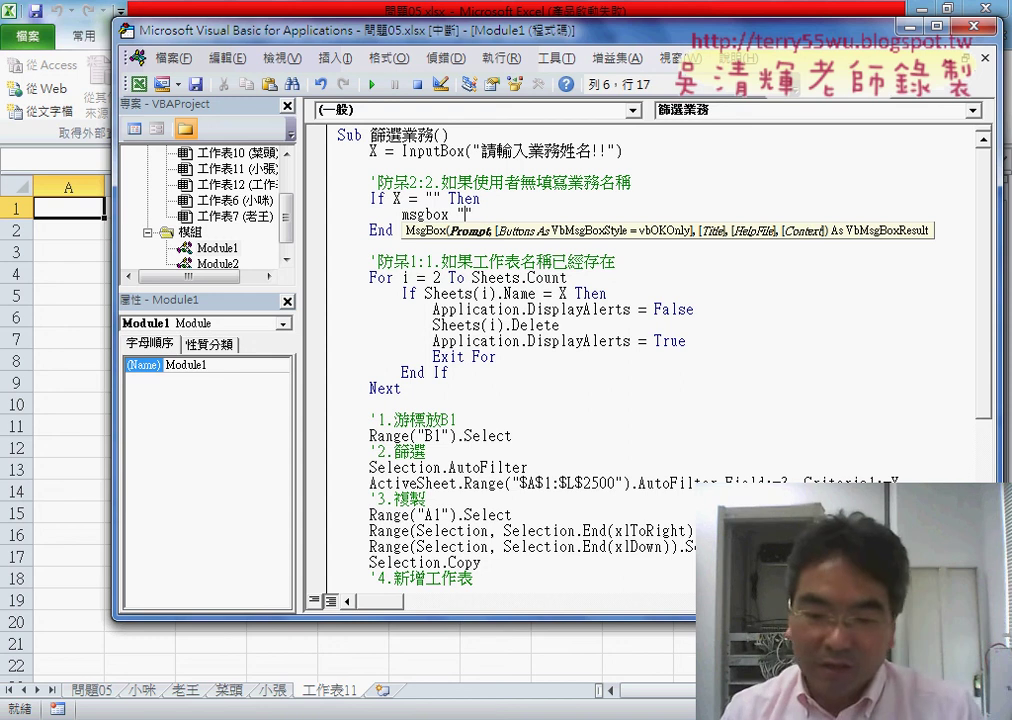
type("\"<")
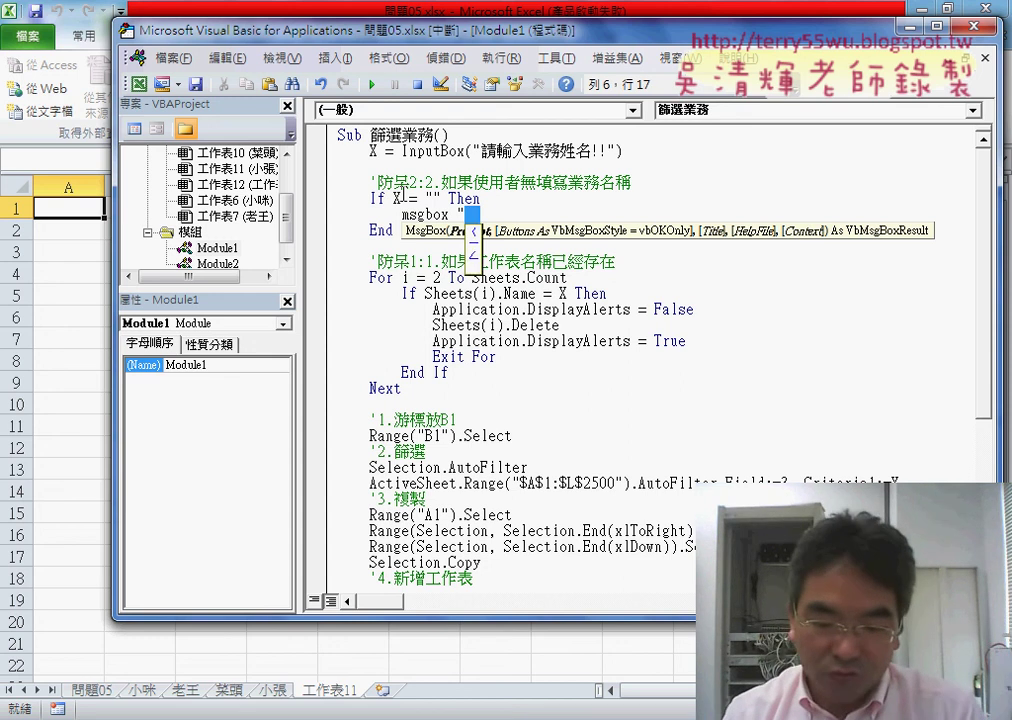
type("請輸入")
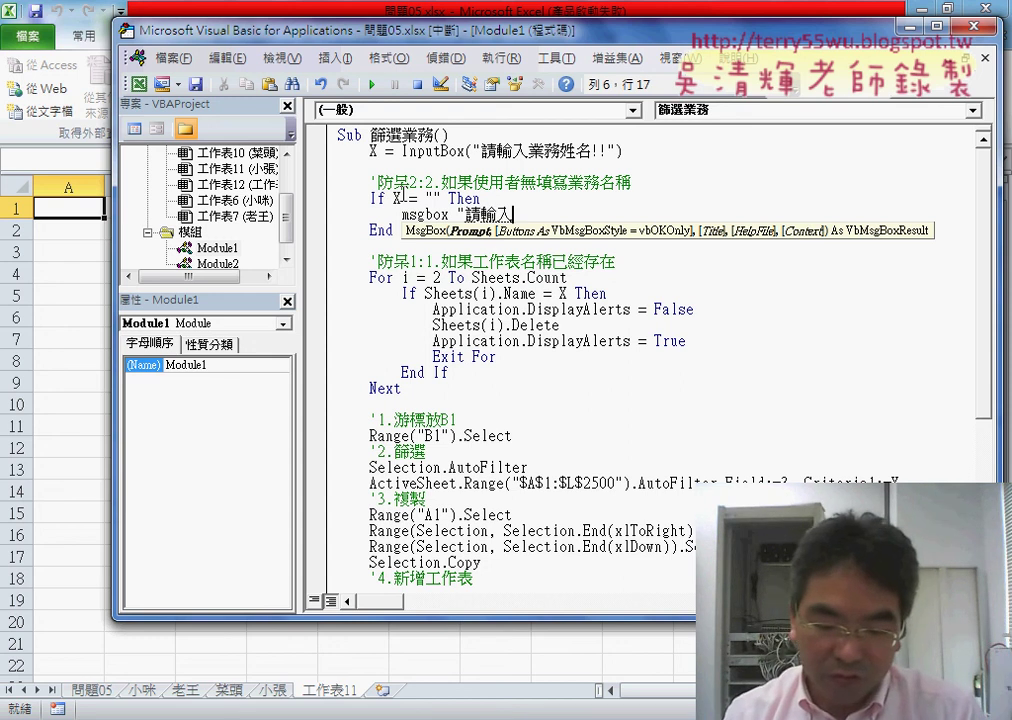
type("業務")
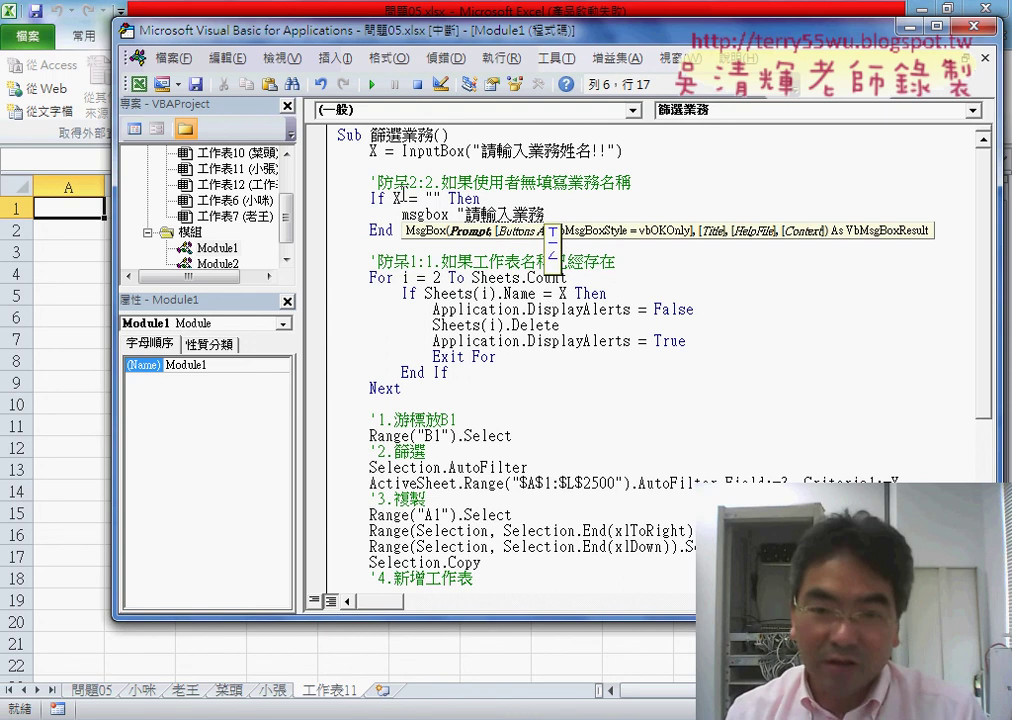
type("姓名!!")
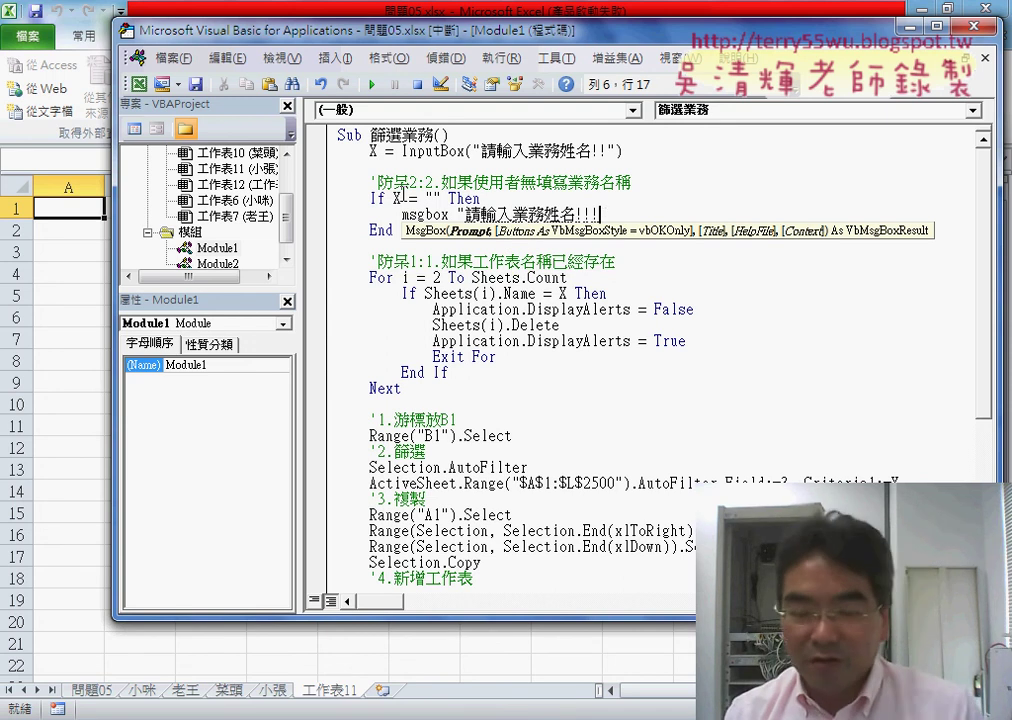
type("!\",")
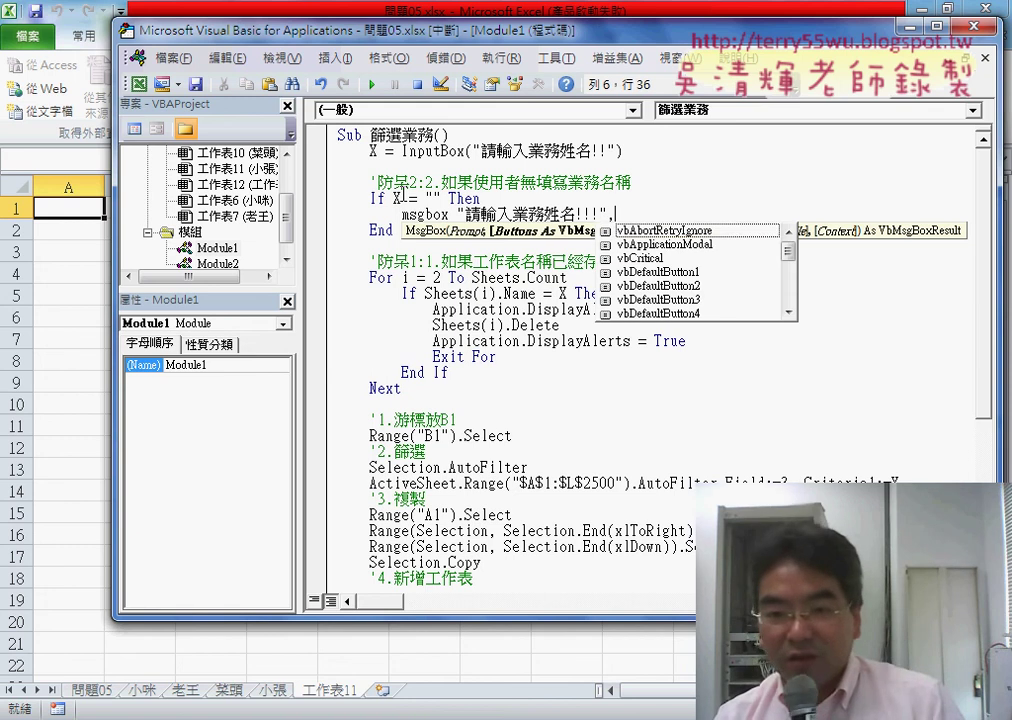
key("Down")
key("Down")
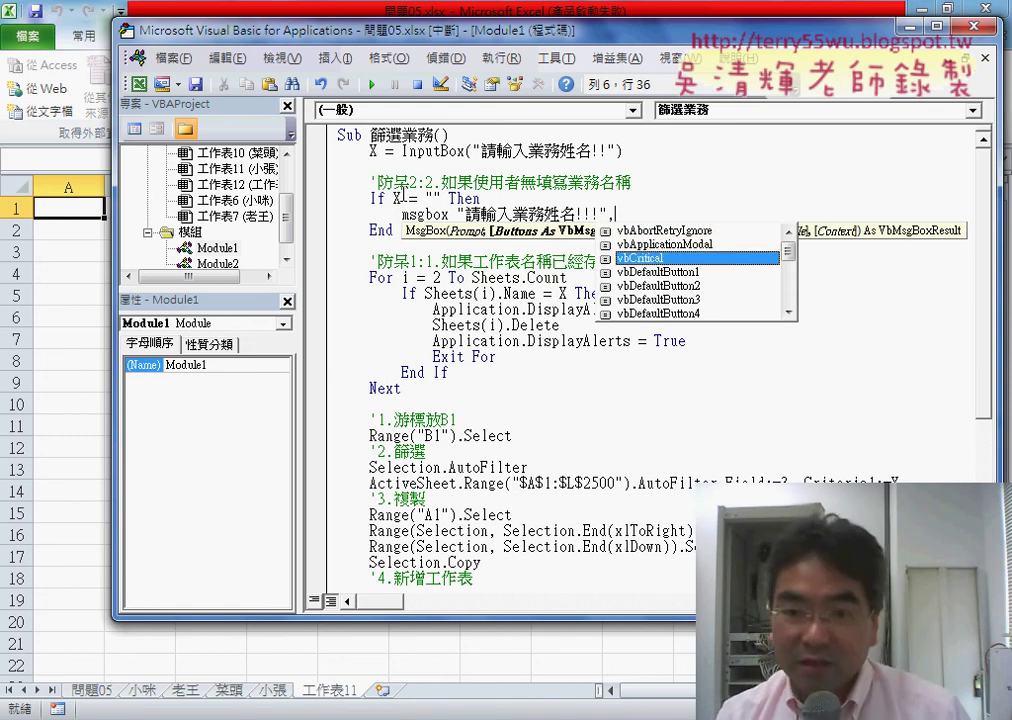
key("space")
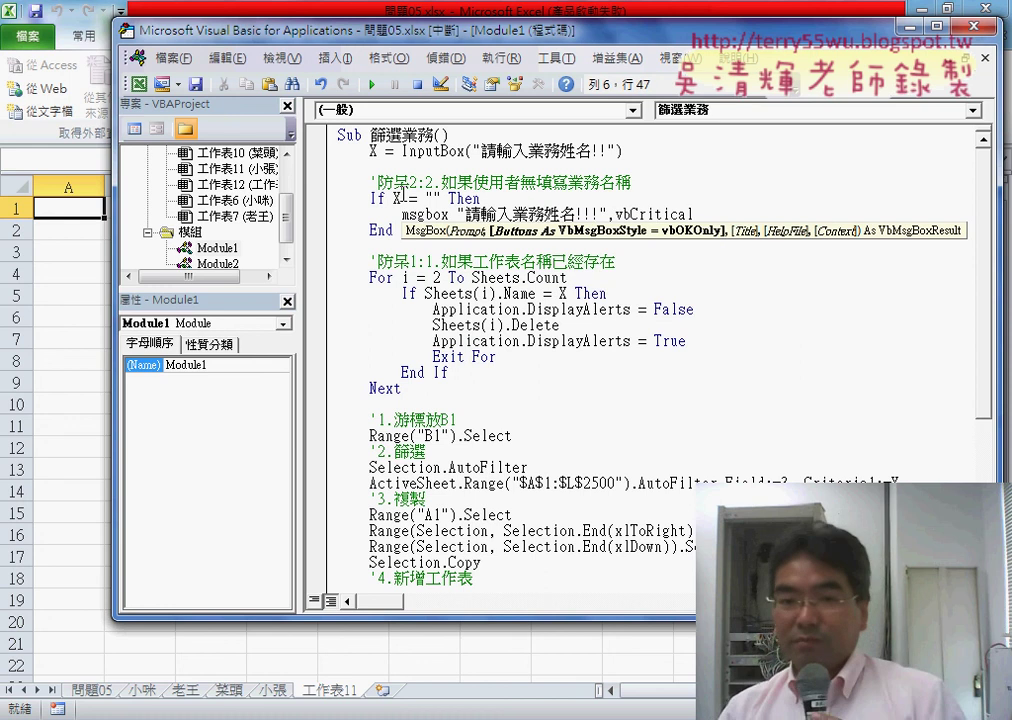
left_click(585, 325)
left_click(709, 213)
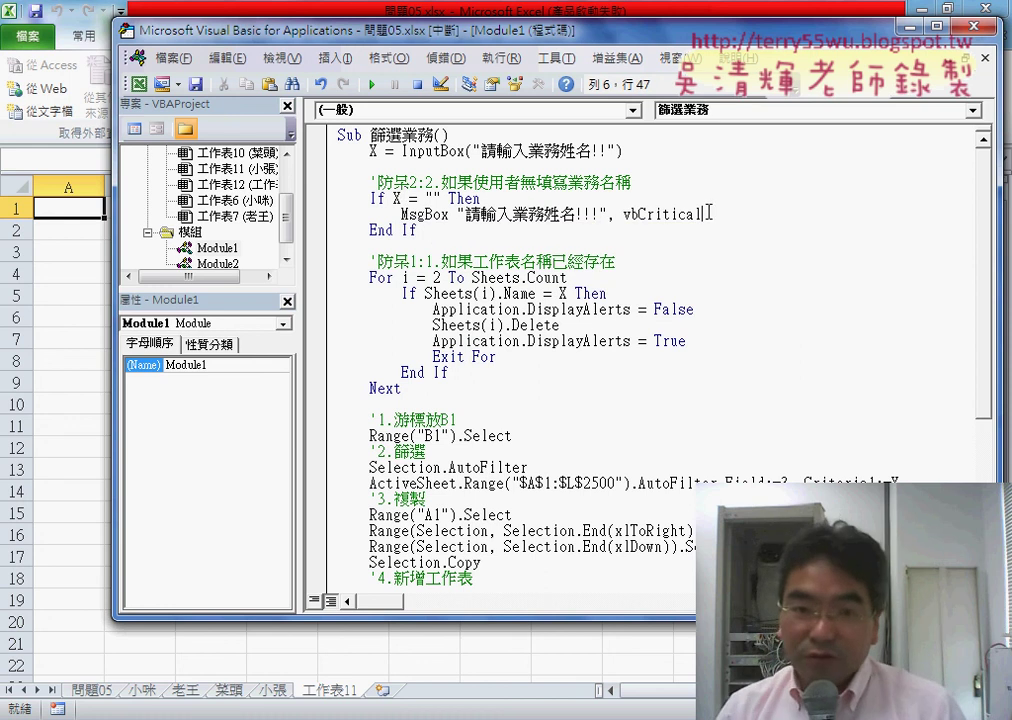
key("Return")
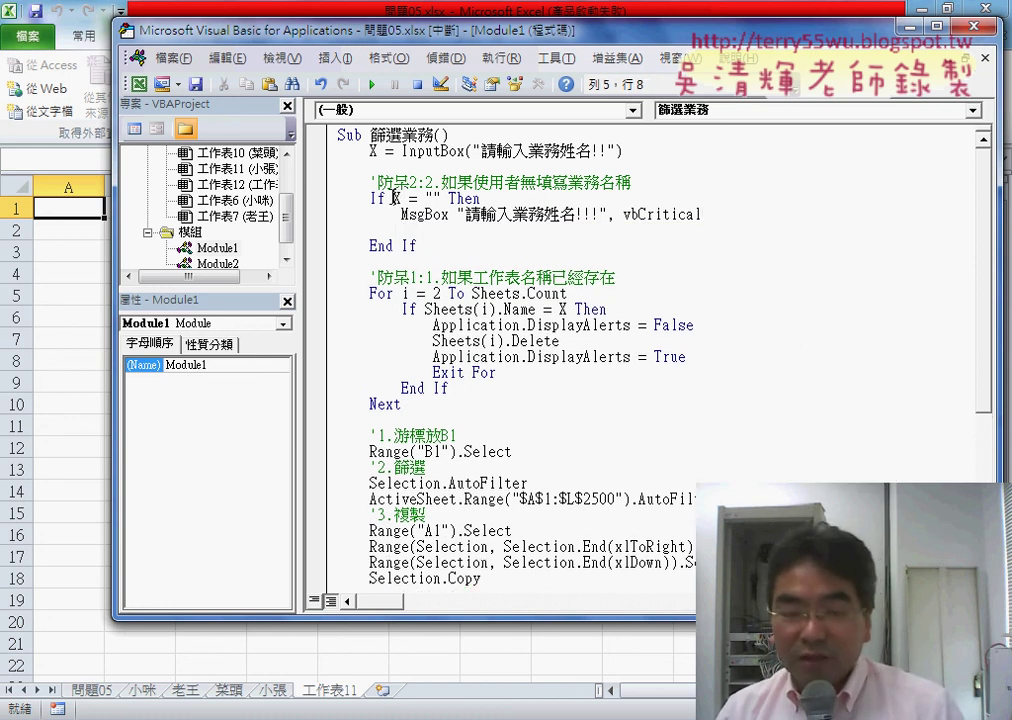
Check X's value and the end of the procedure before editing the If block
left_click_drag(395, 198, 441, 198)
left_click(427, 243)
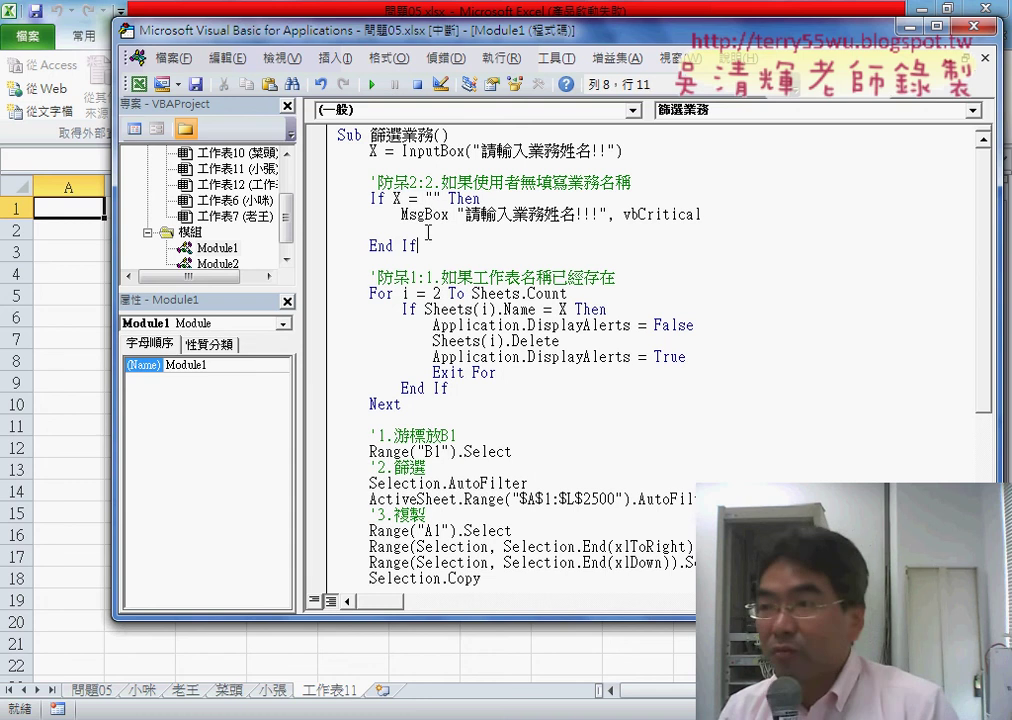
left_click(427, 232)
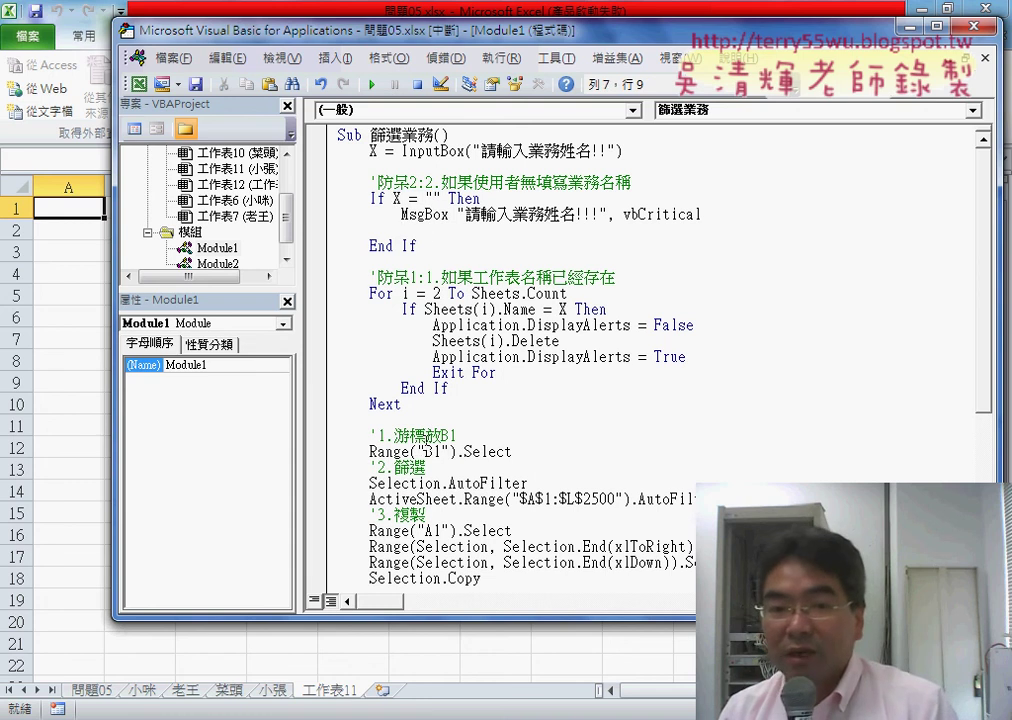
scroll(450, 350, "down", 4)
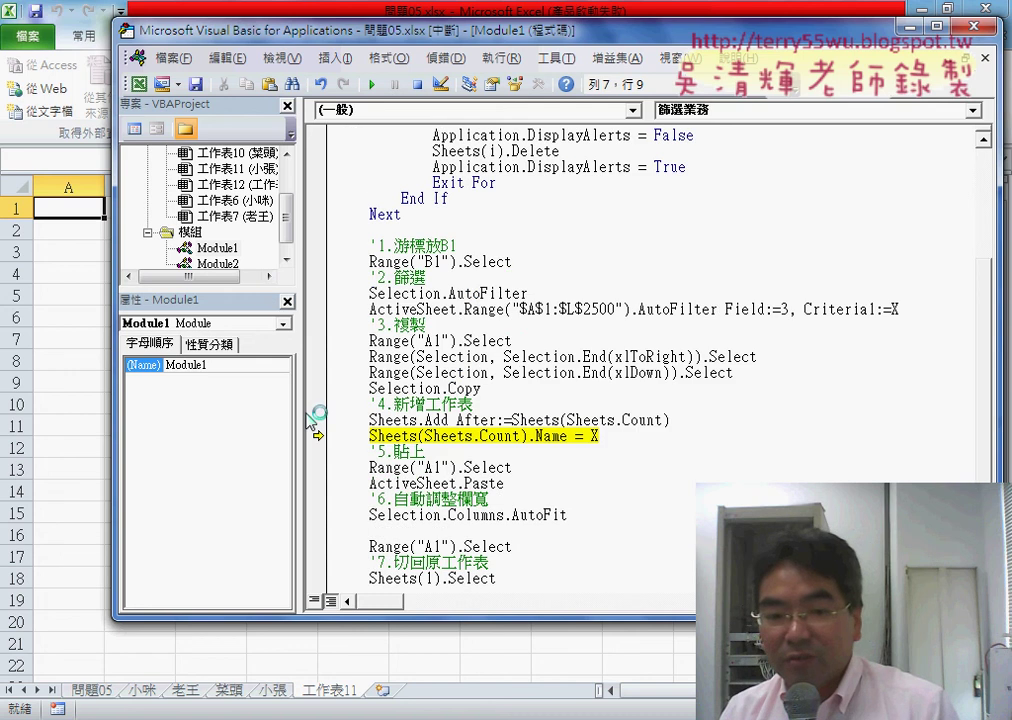
scroll(450, 350, "down", 2)
left_click(335, 560)
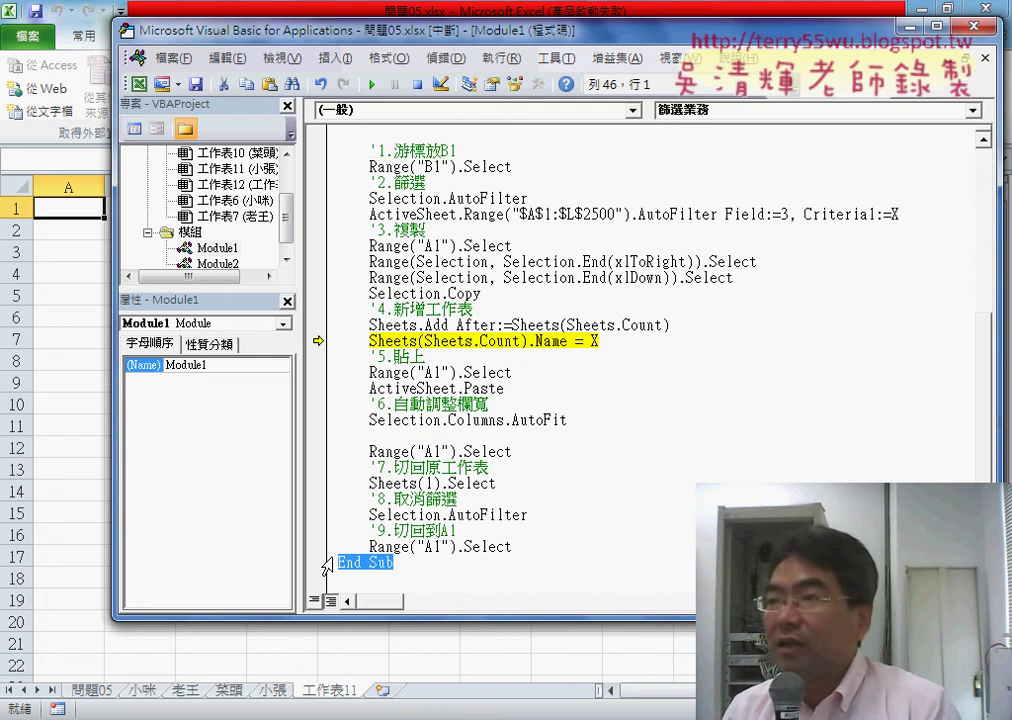
scroll(407, 399, "up", 3)
scroll(407, 399, "up", 3)
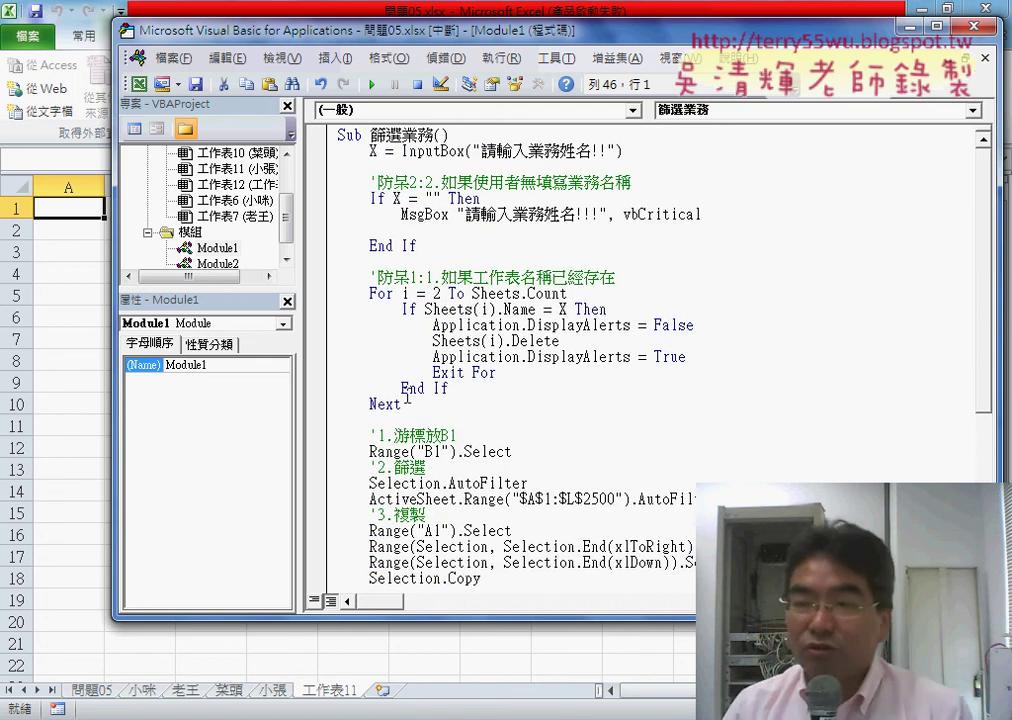
Add Exit Sub under the MsgBox line so an empty name ends the macro
left_click(445, 229)
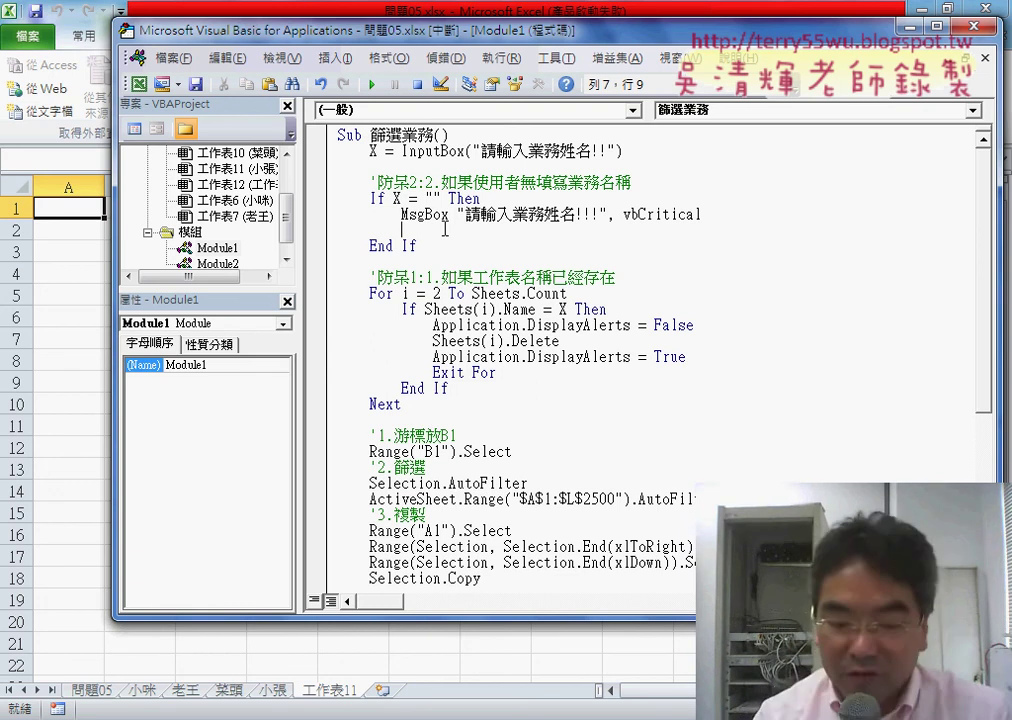
type("ex")
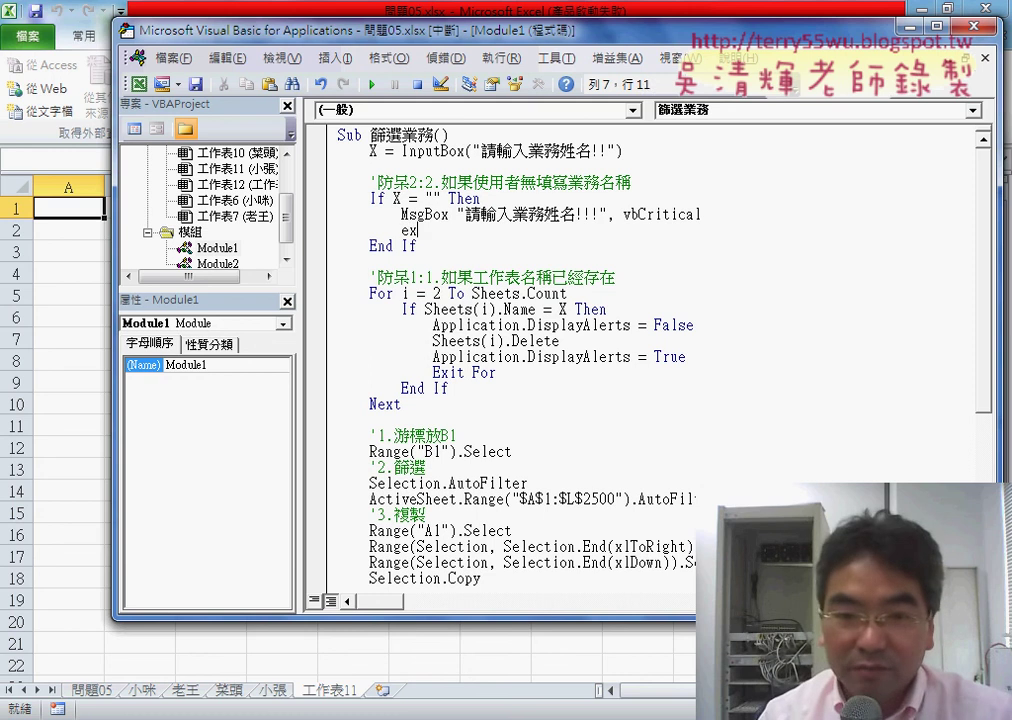
type("it ")
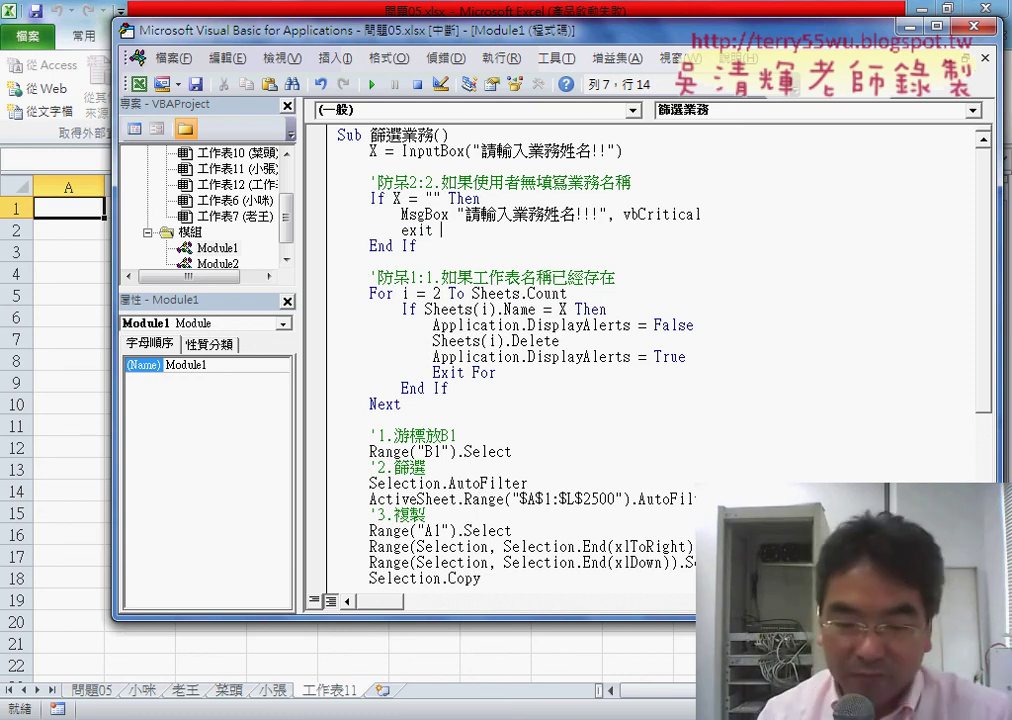
type("sub")
key("Down")
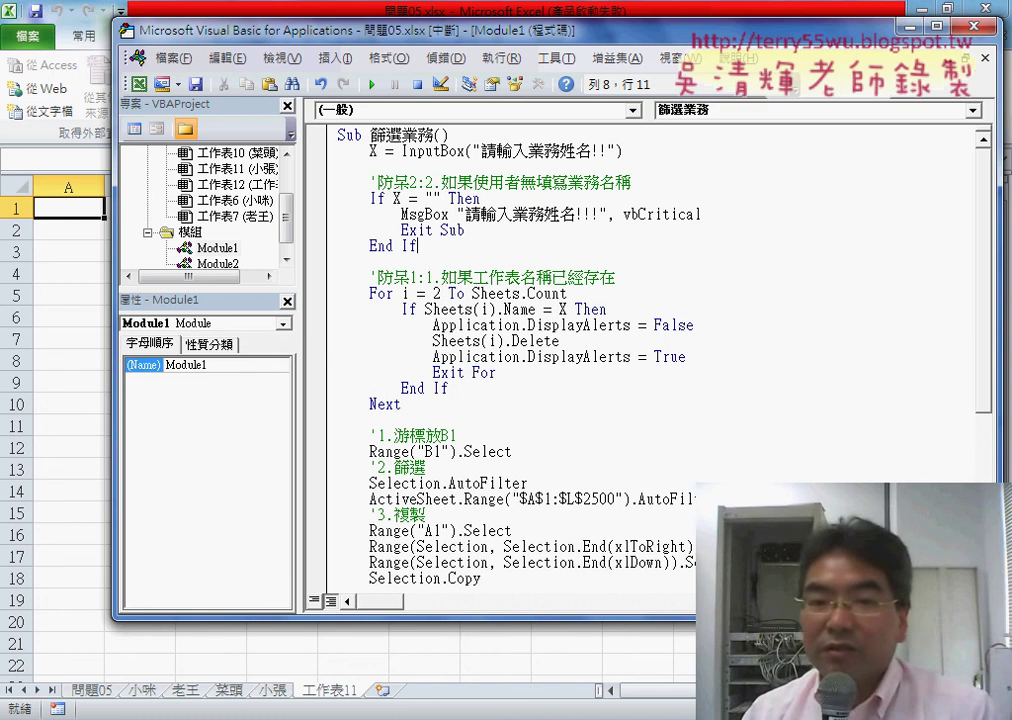
left_click_drag(466, 230, 401, 230)
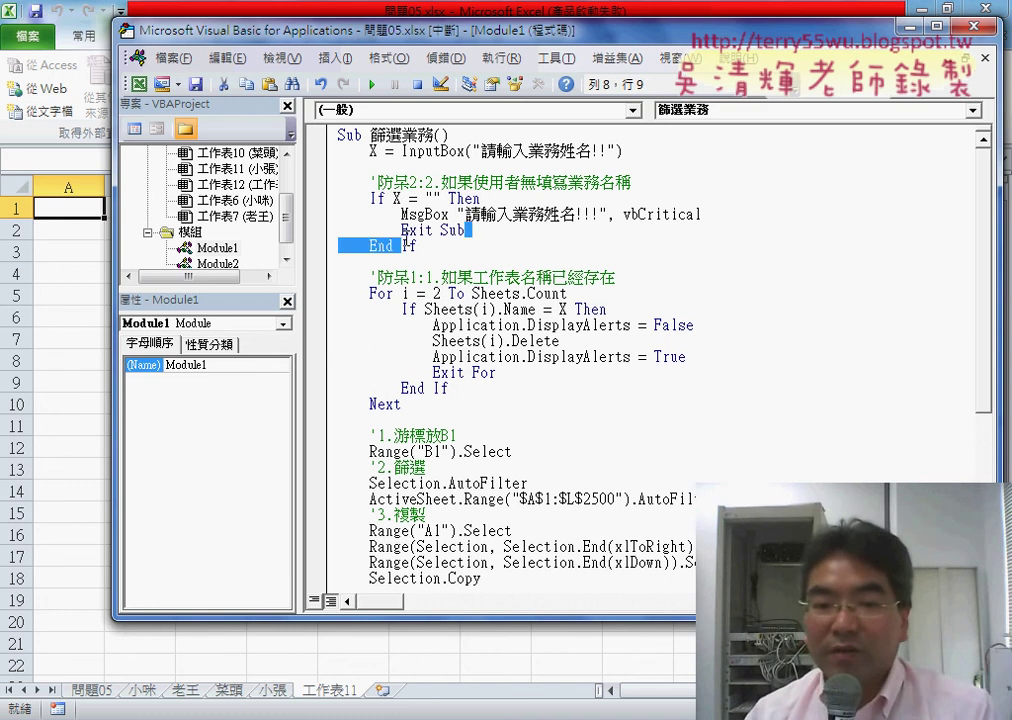
scroll(406, 255, "down", 5)
scroll(404, 255, "down", 1)
left_click(310, 562)
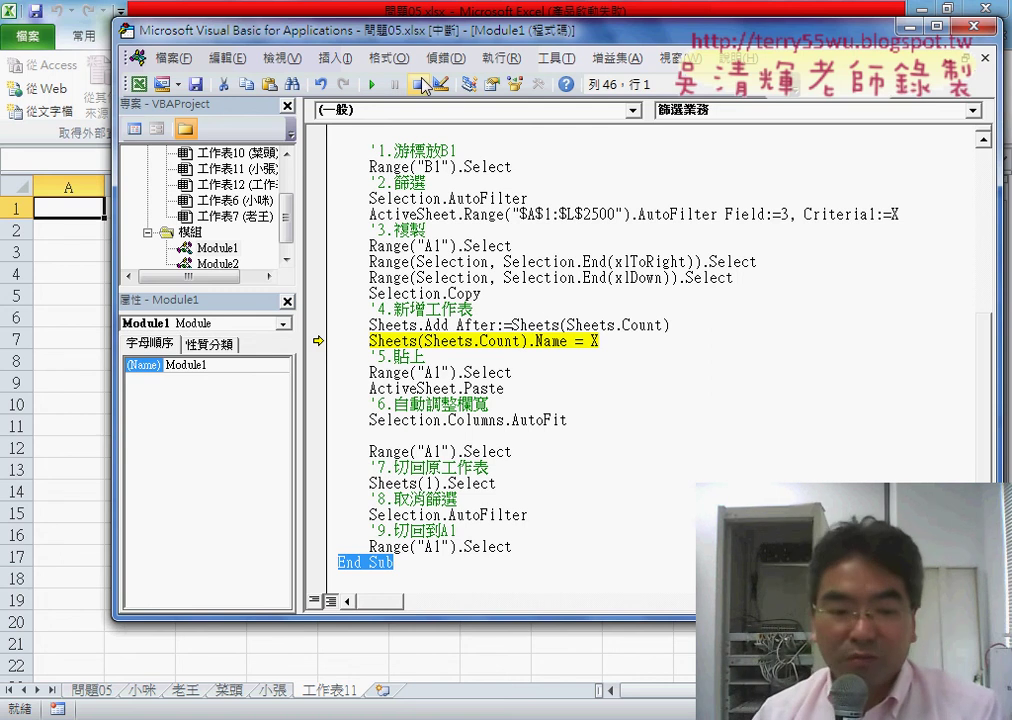
Reset the paused macro and turn off the worksheet's data filter
left_click(371, 84)
left_click(105, 700)
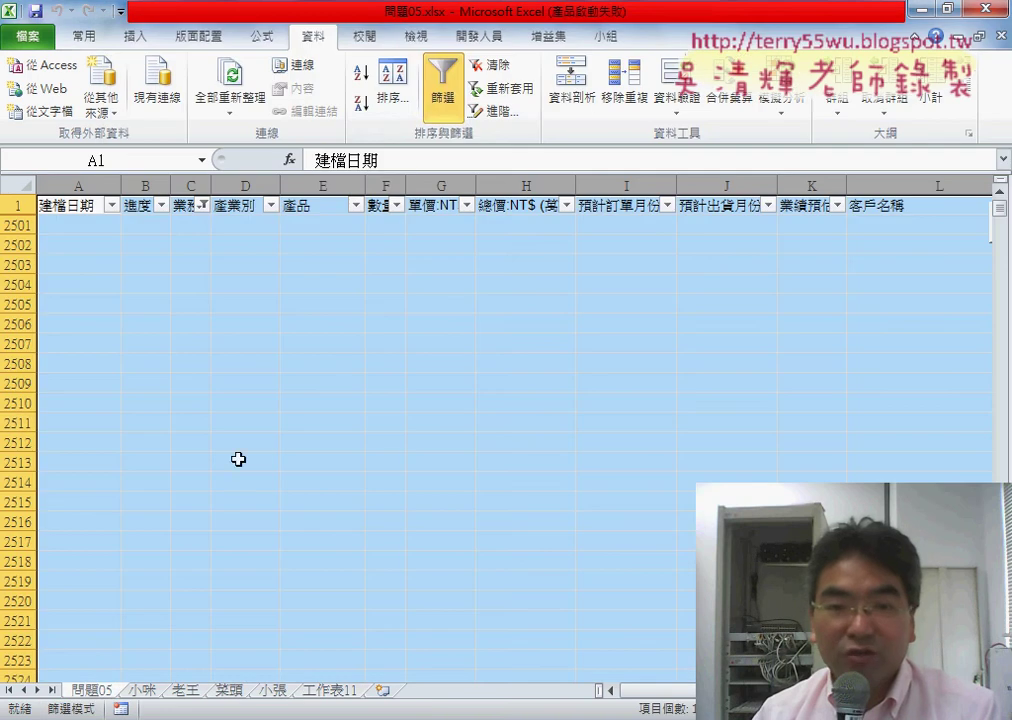
left_click(444, 80)
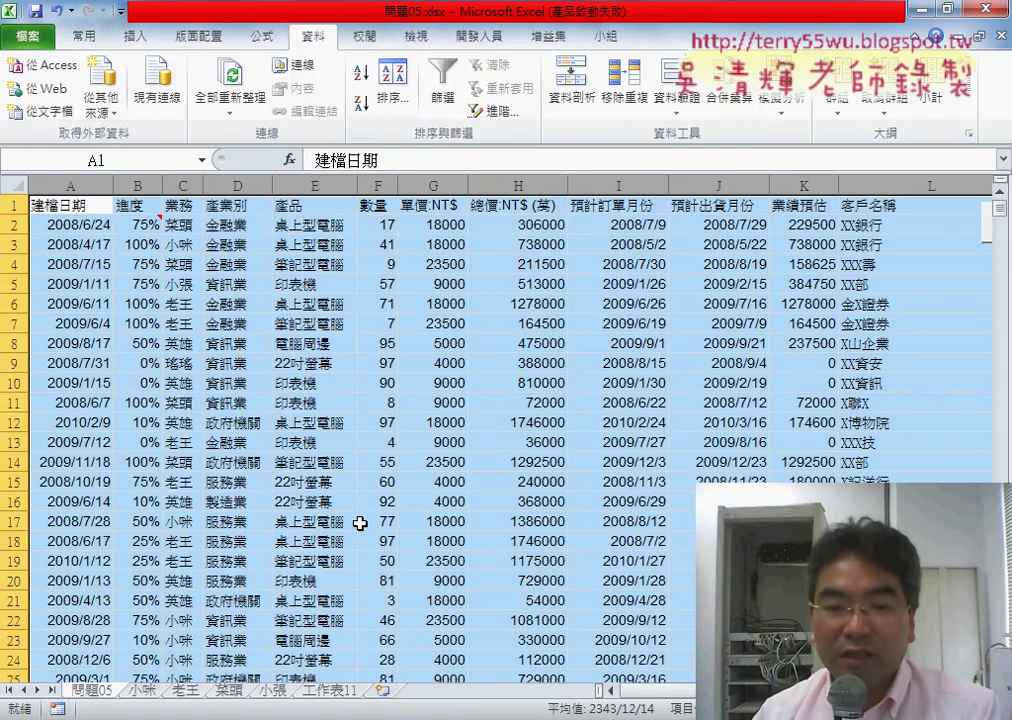
Run 篩選業務 with an empty name and confirm the 請輸入業務姓名!!! critical message
key("alt+F11")
scroll(470, 478, "up", 5)
scroll(470, 478, "up", 1)
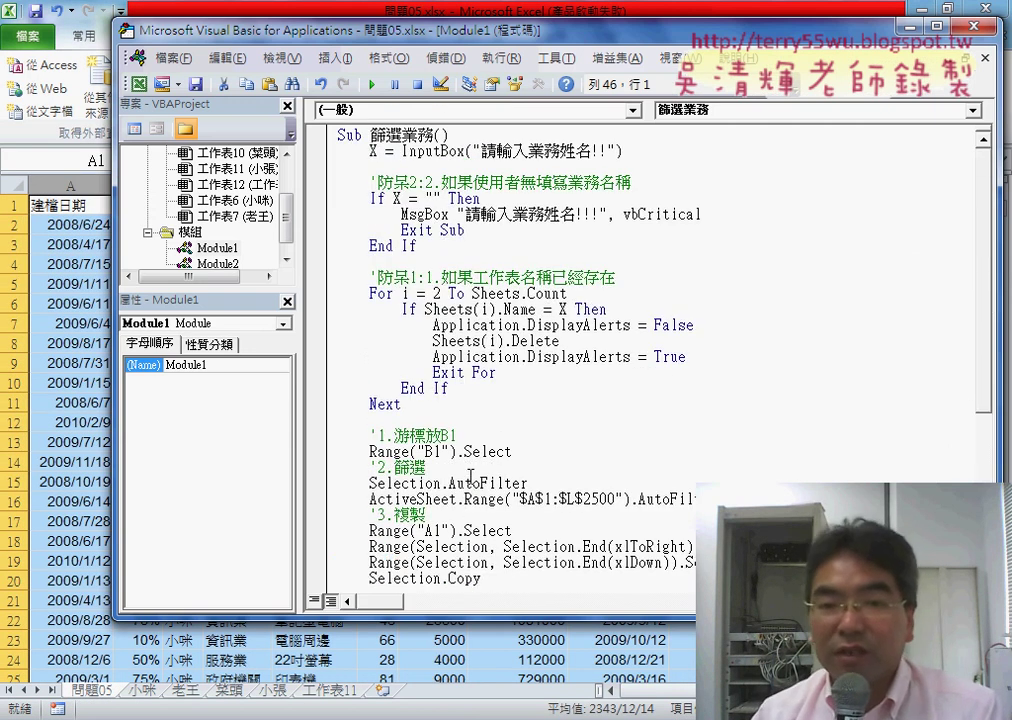
left_click(449, 198)
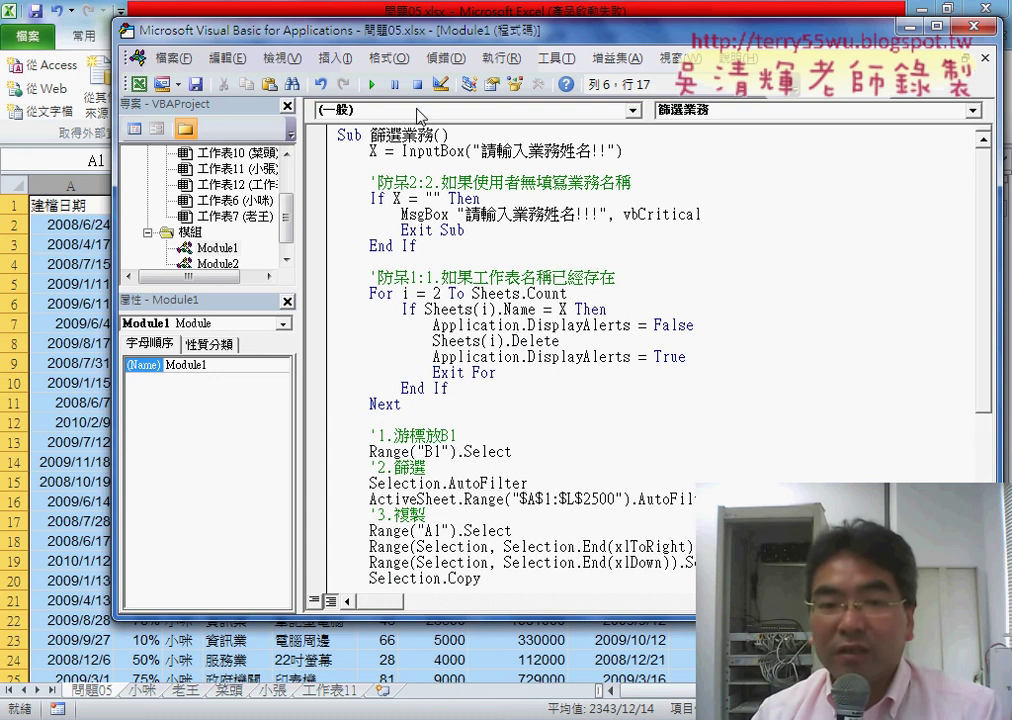
key("F5")
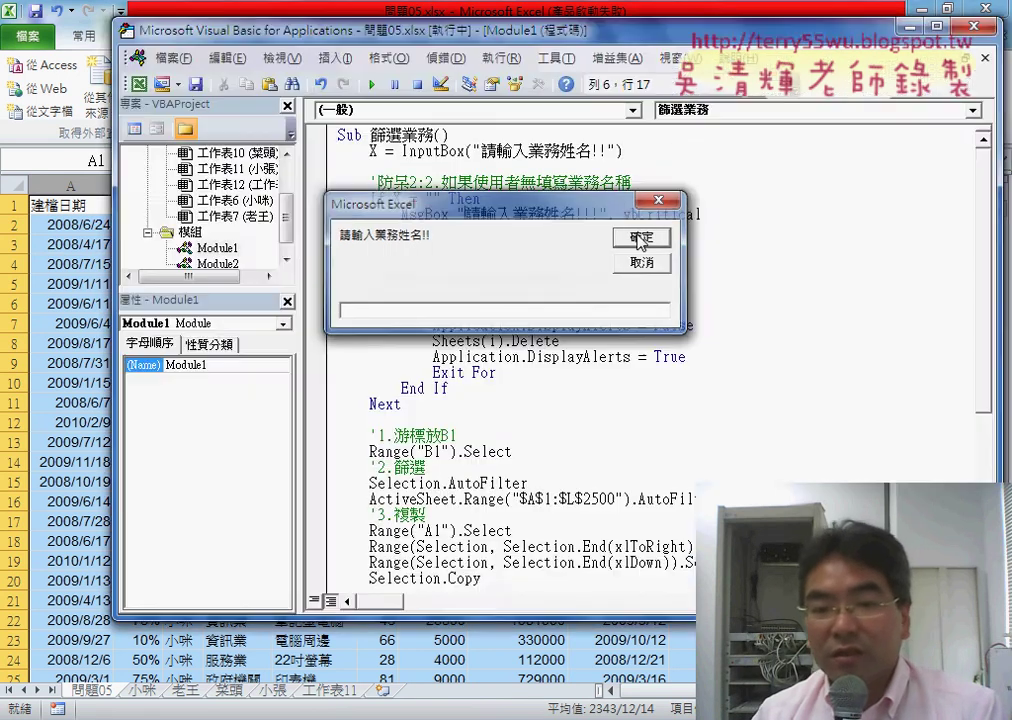
left_click(638, 238)
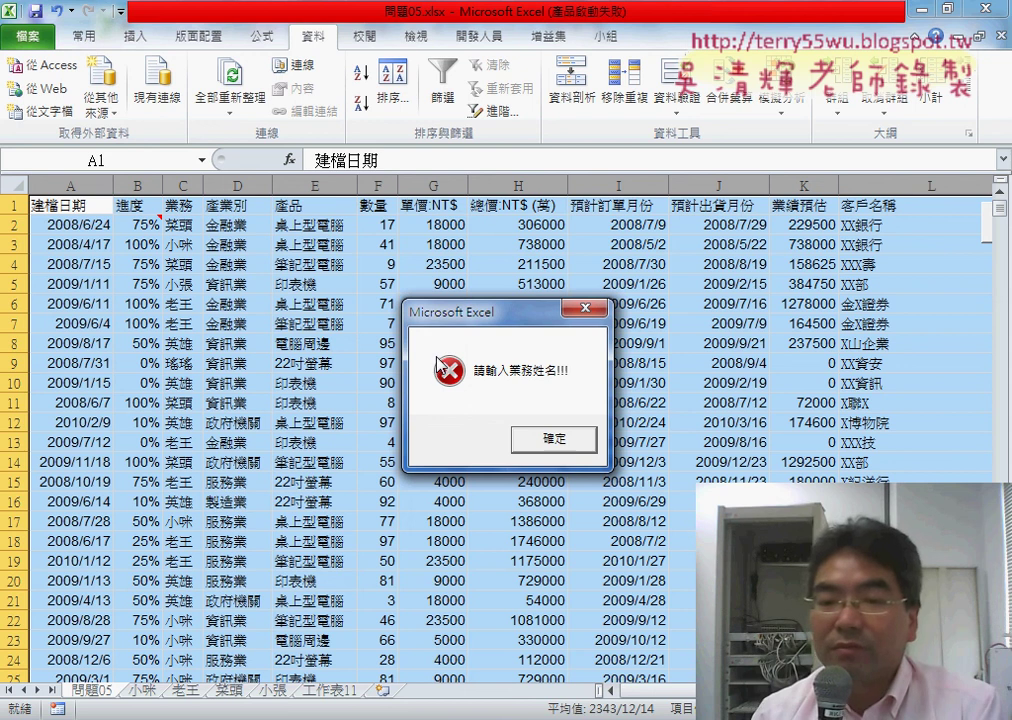
left_click(553, 442)
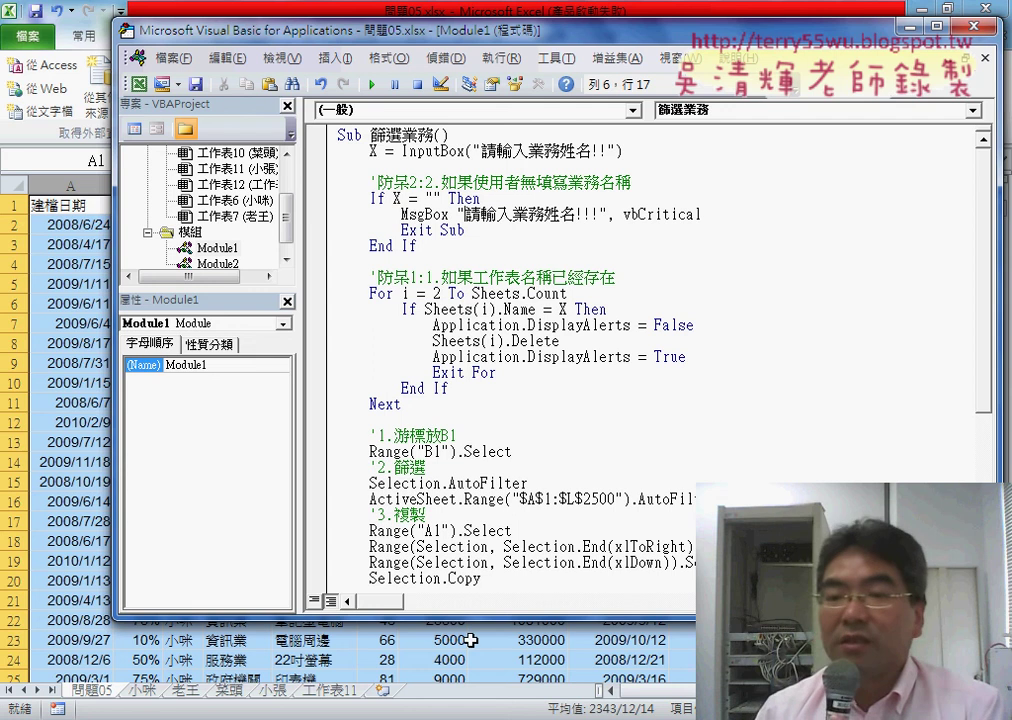
left_click(470, 659)
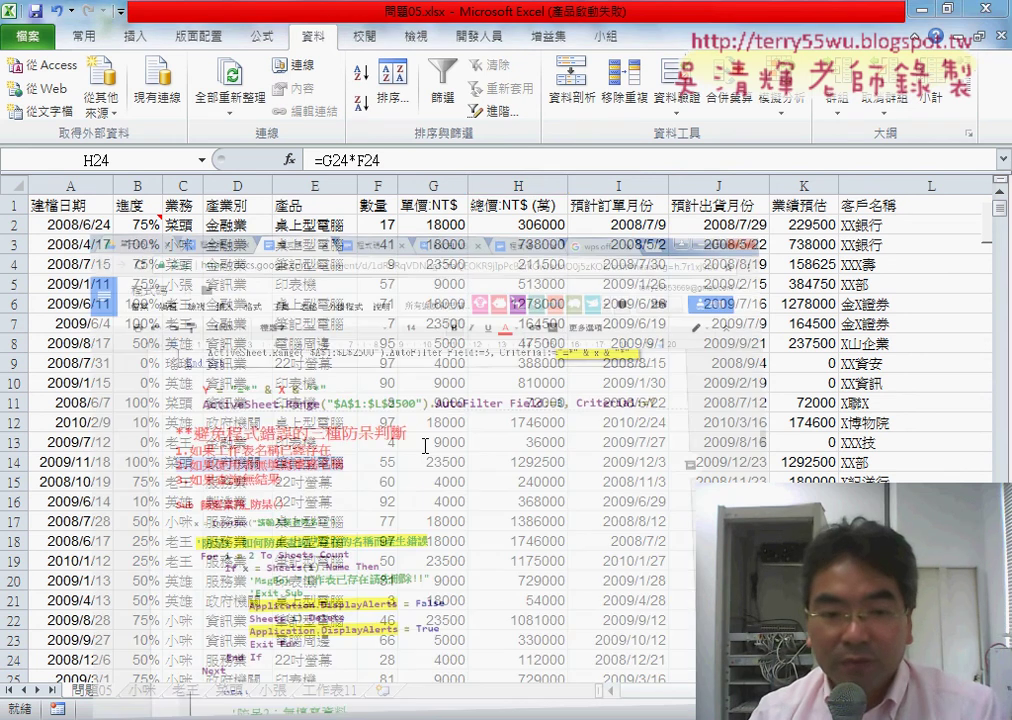
Bring up the 程式碼 Google Doc and scroll to the 防呆3 check, Range("A1").End(xlDown).Row = 1048576
left_click(248, 527)
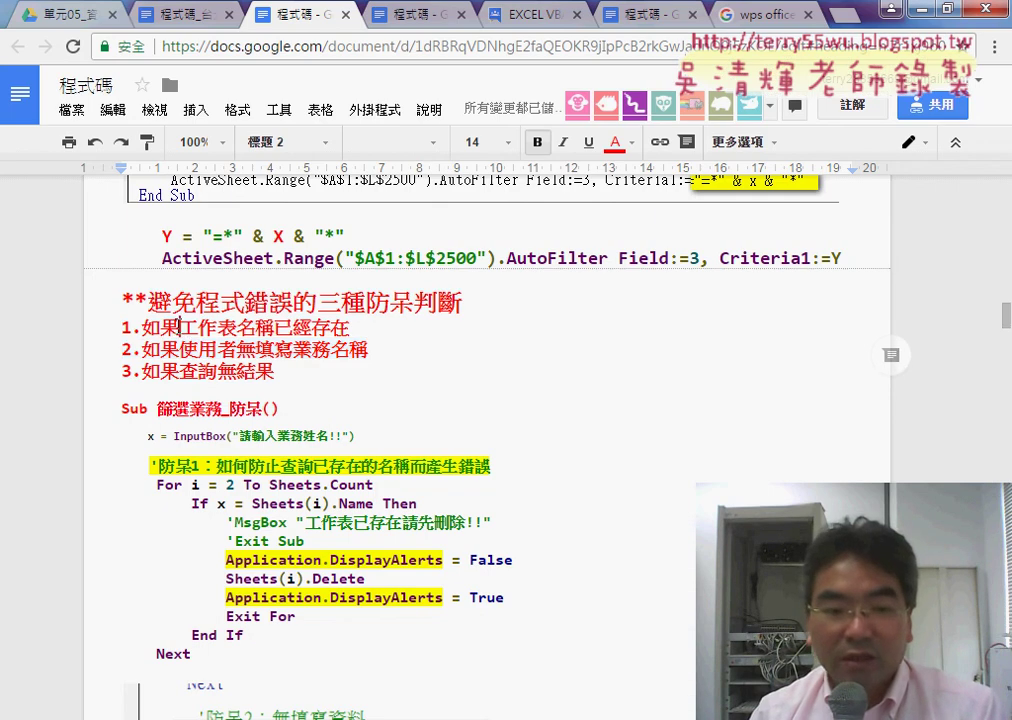
scroll(330, 415, "down", 3)
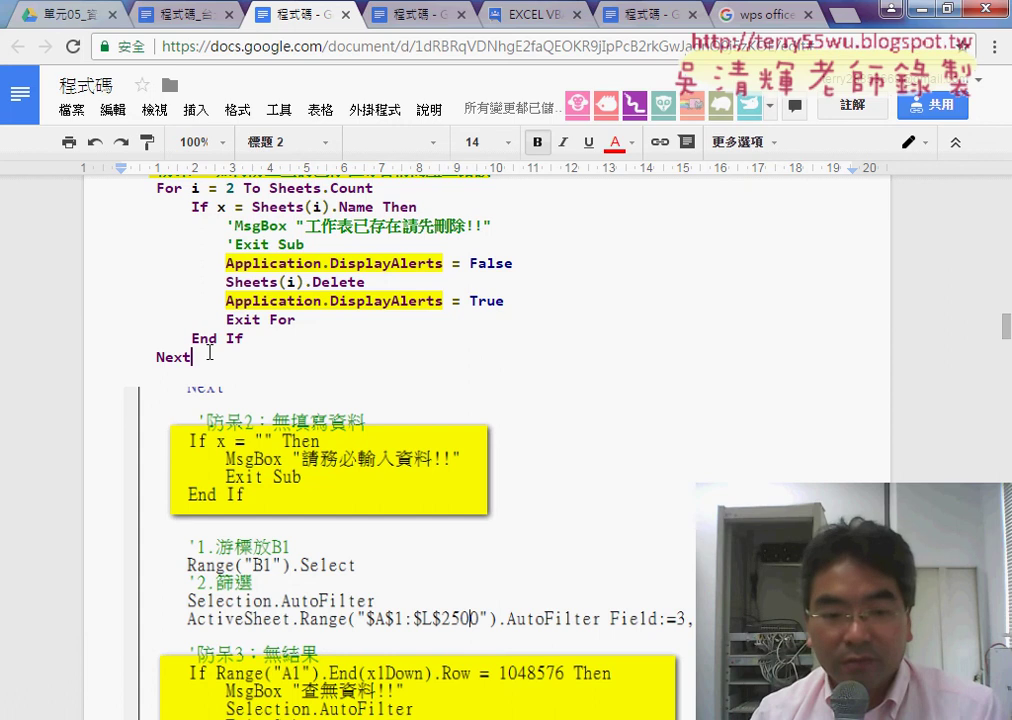
left_click_drag(204, 352, 130, 176)
scroll(178, 378, "down", 4)
scroll(178, 380, "down", 2)
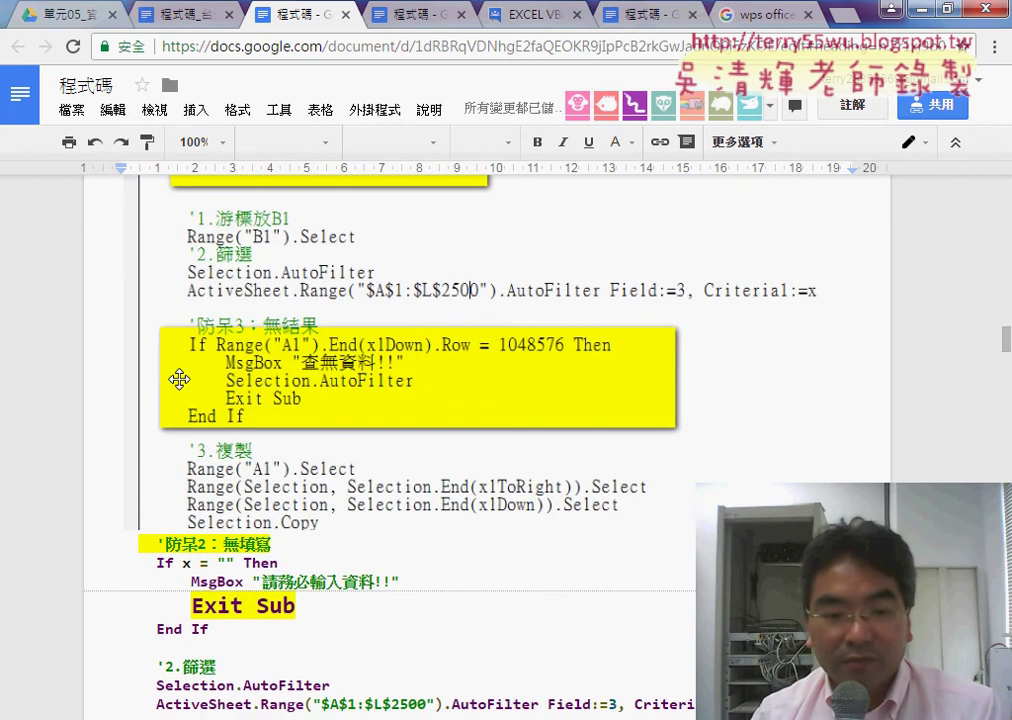
scroll(200, 460, "down", 2)
left_click_drag(227, 543, 123, 551)
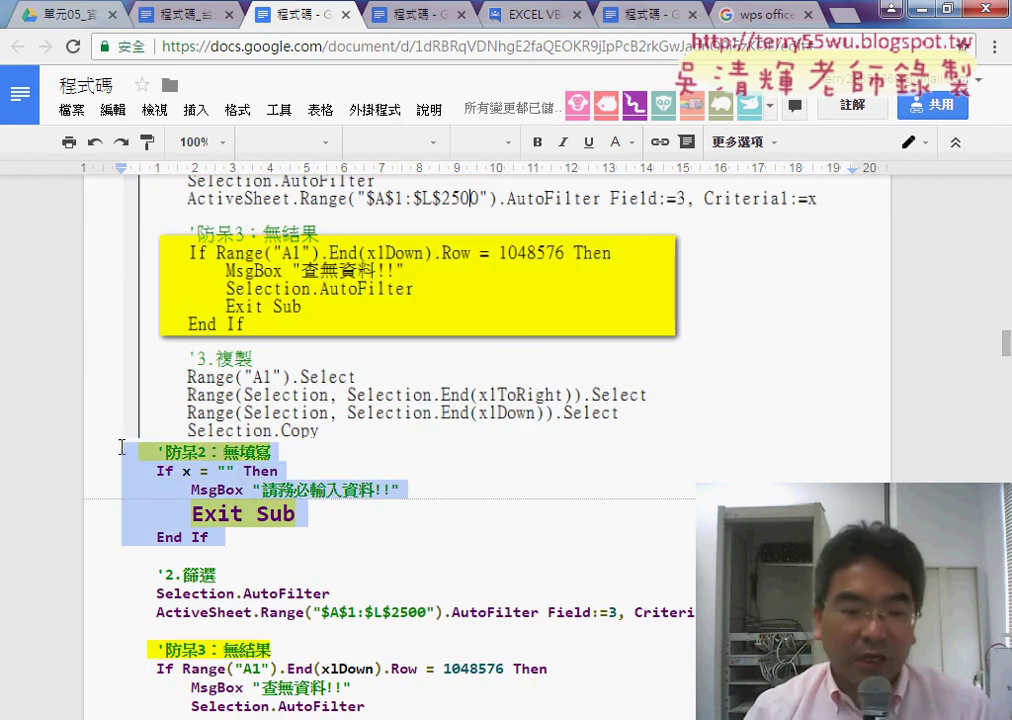